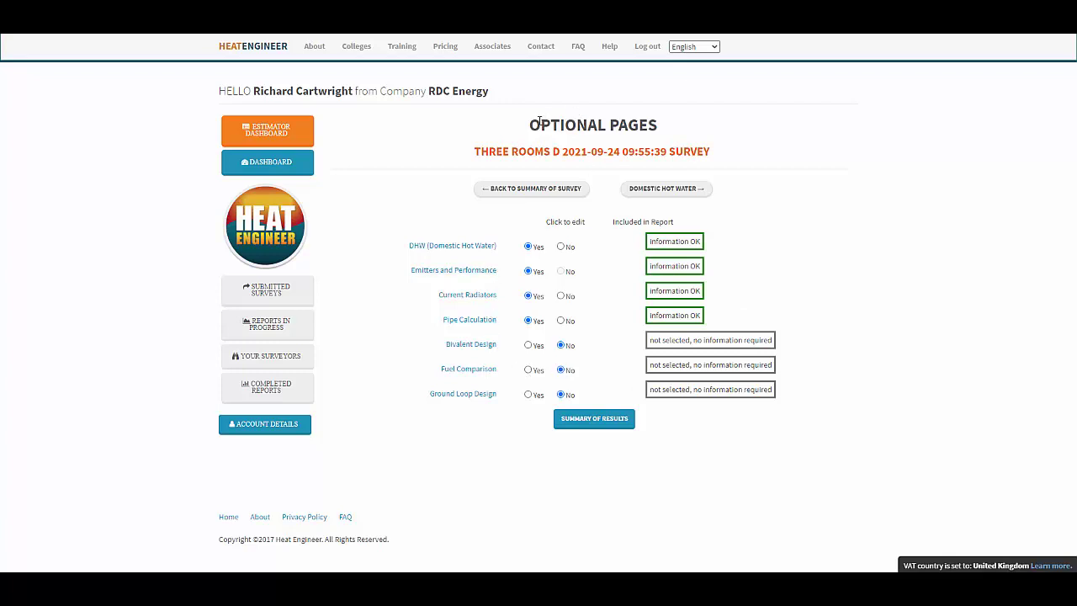
# Step: Move from the Optional Pages list to the Pipe Design Calculator introduction page
pyautogui.moveTo(538, 122); pyautogui.dragTo(682, 134)
pyautogui.click(812, 142)
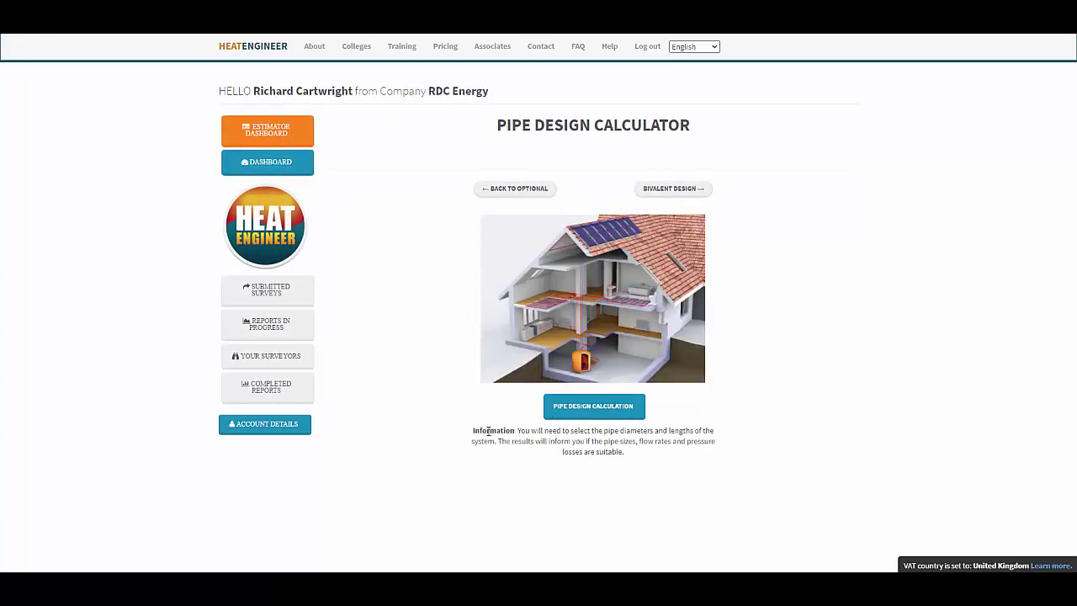
# Step: Launch the pipe design calculation for the Three Rooms D survey
pyautogui.moveTo(515, 430); pyautogui.dragTo(672, 430)
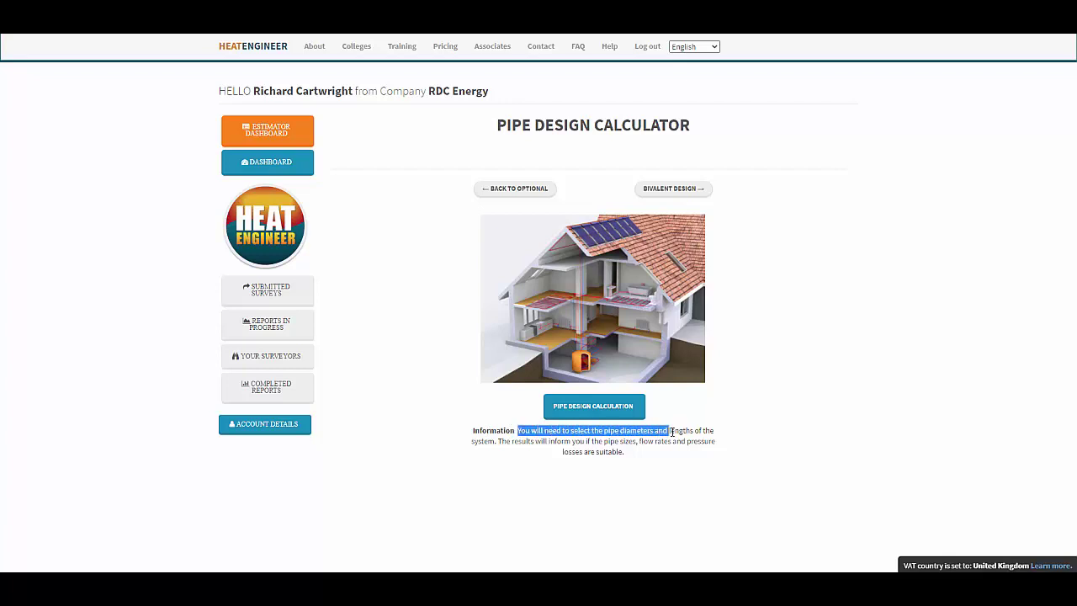
pyautogui.click(717, 440)
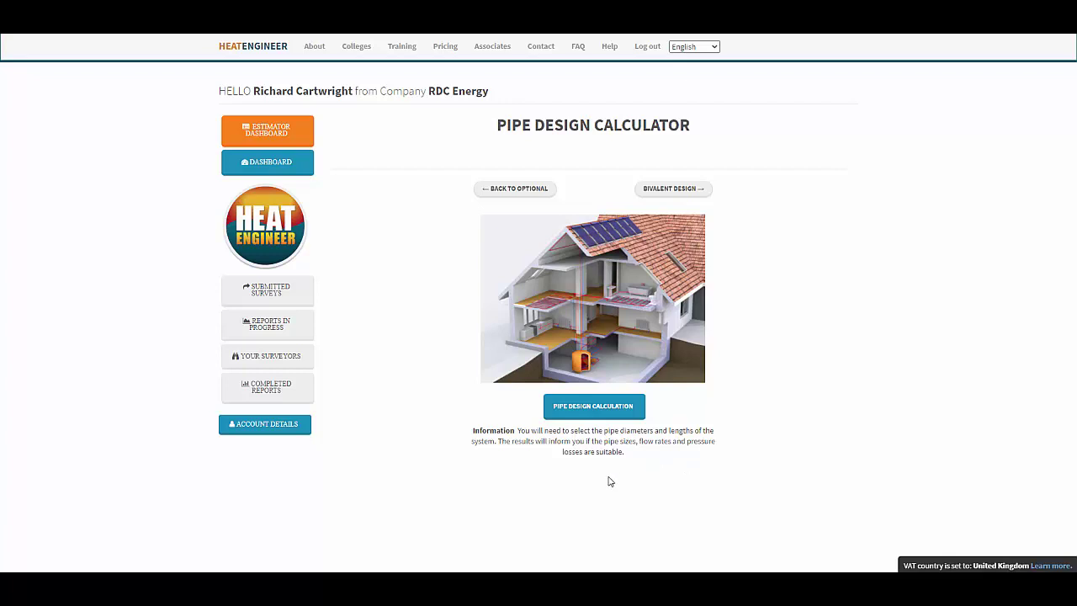
pyautogui.click(561, 409)
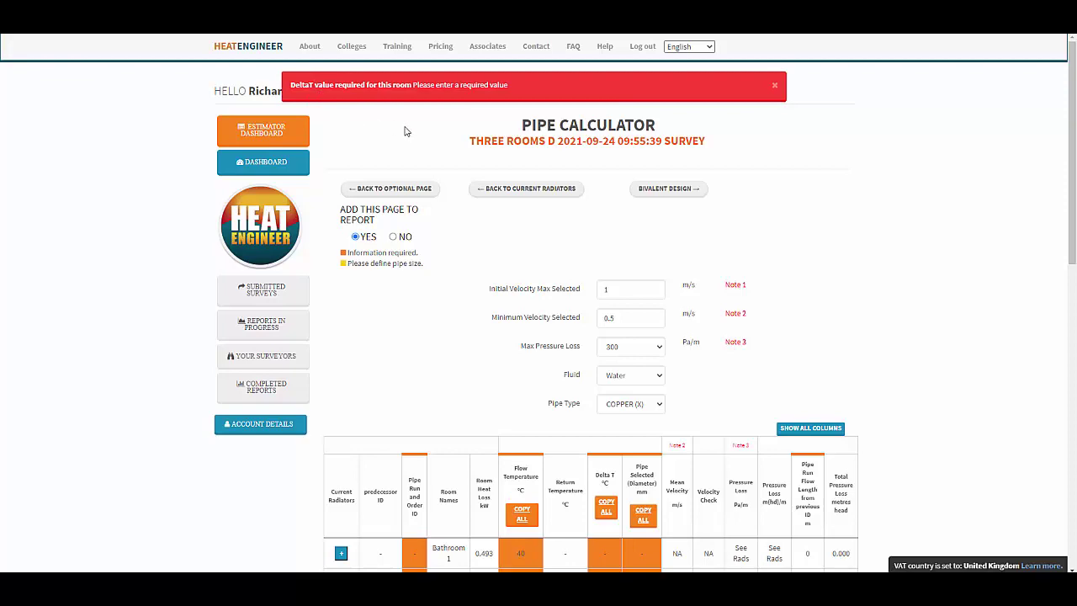
# Step: Expand Bathroom 1 and delete its empty second radiator, leaving the emitter type Custom
pyautogui.scroll(-3, 404, 131)
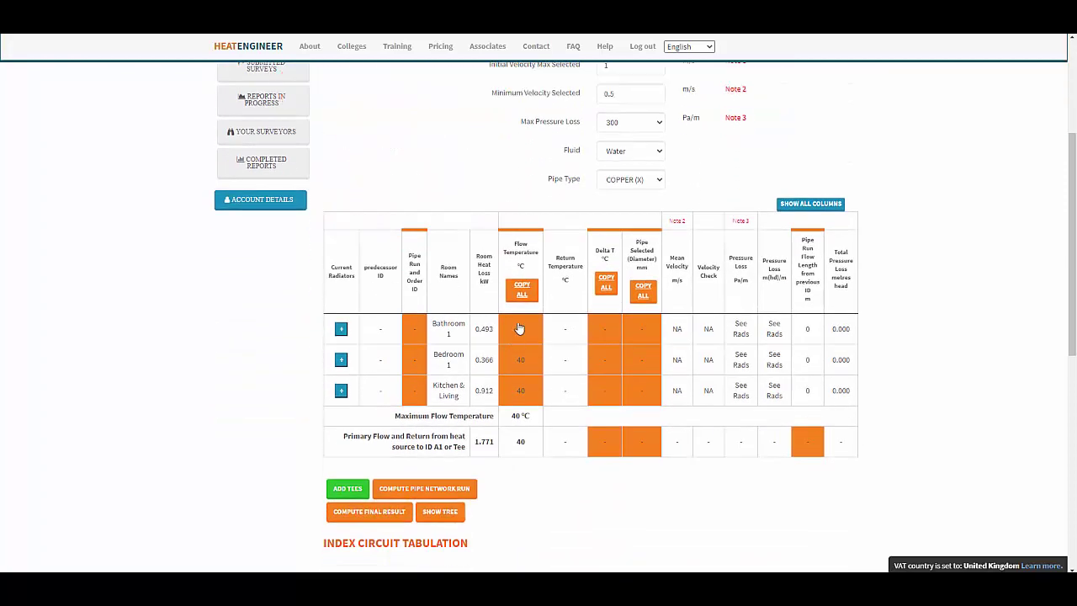
pyautogui.click(342, 329)
pyautogui.scroll(-1, 342, 334)
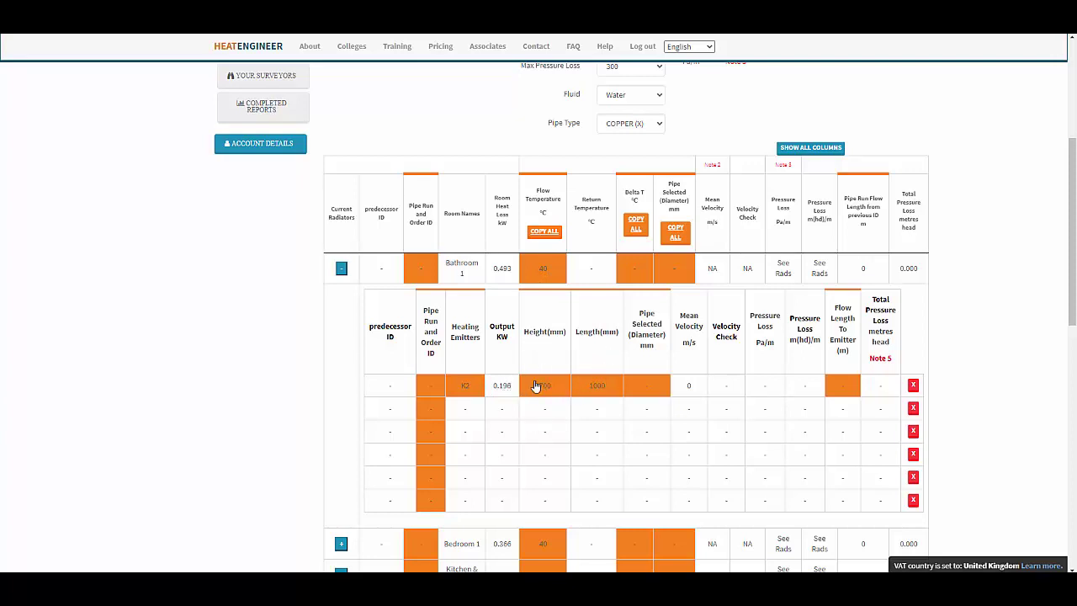
pyautogui.click(466, 413)
pyautogui.click(546, 109)
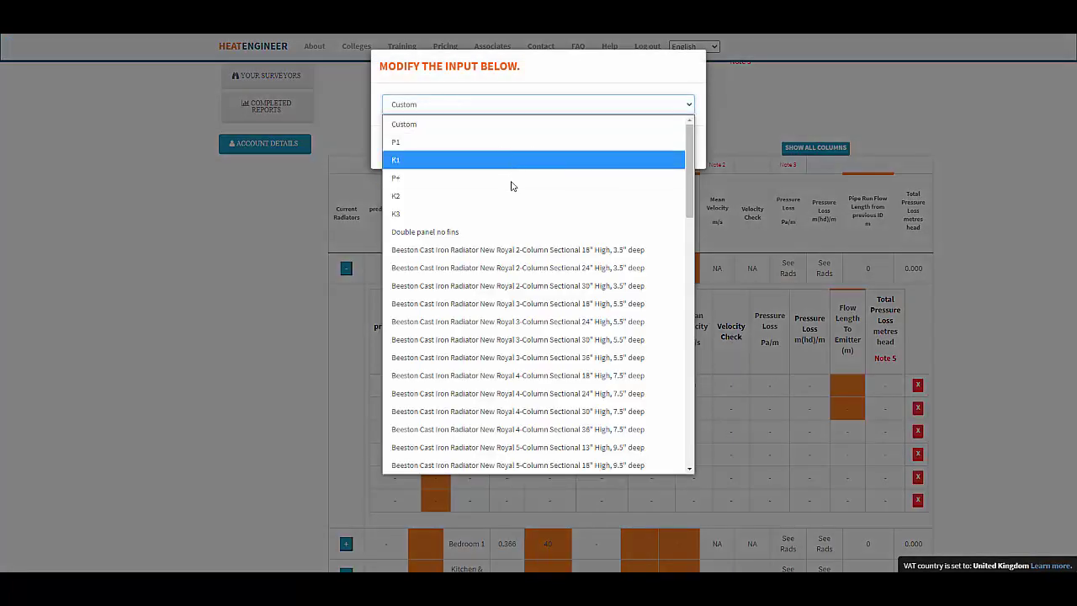
pyautogui.click(606, 105)
pyautogui.click(675, 148)
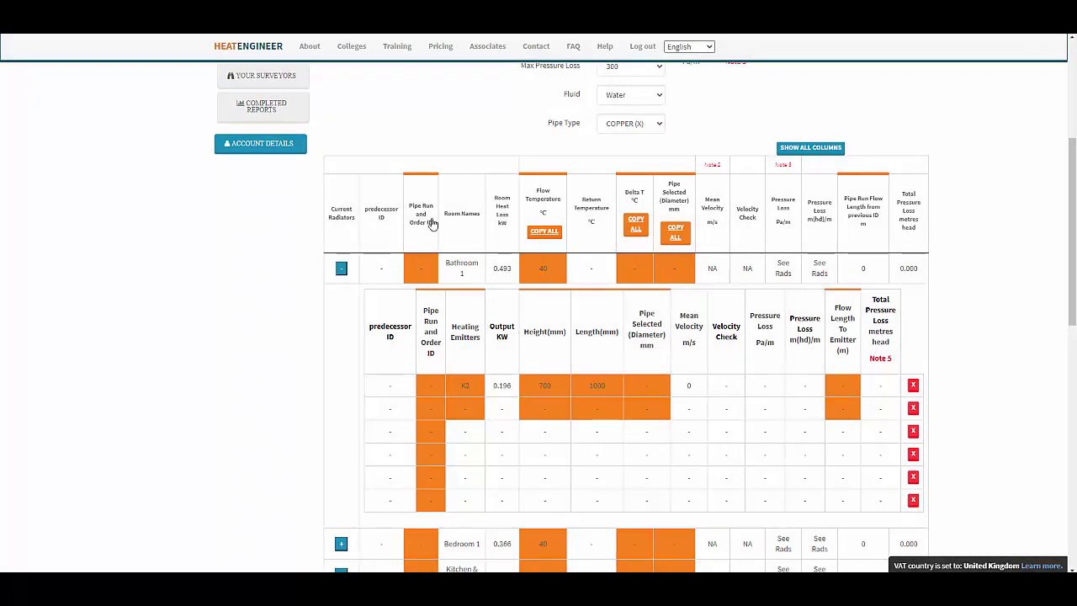
pyautogui.click(913, 408)
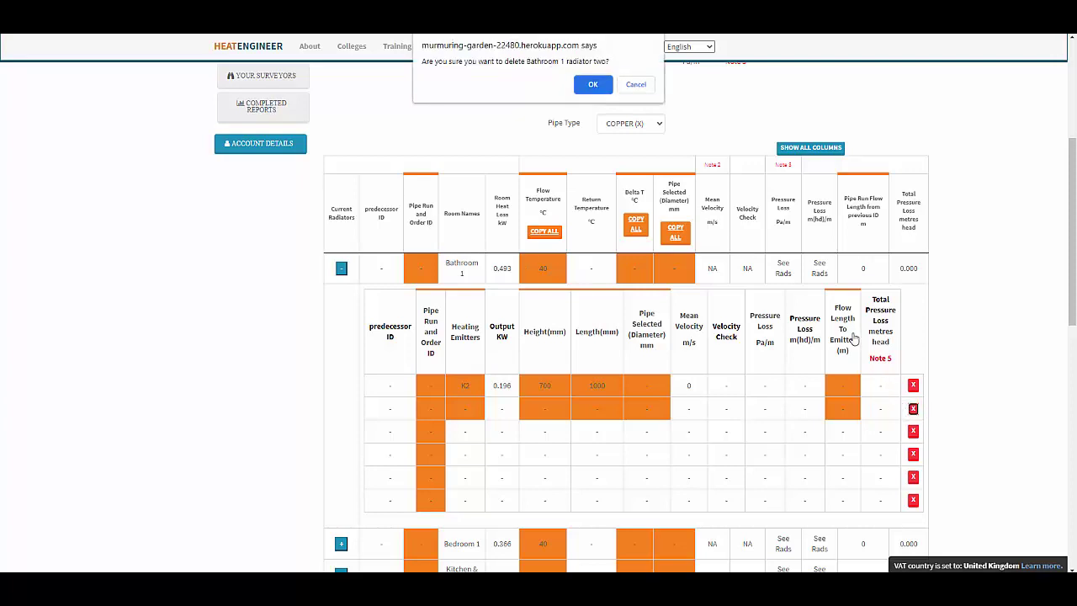
pyautogui.click(593, 85)
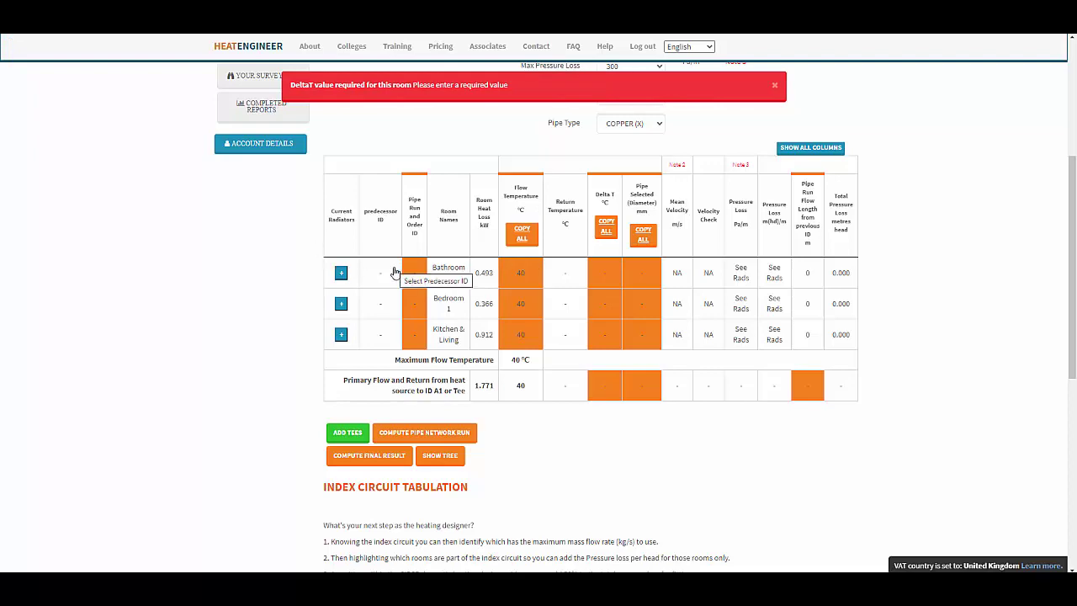
pyautogui.scroll(2, 395, 270)
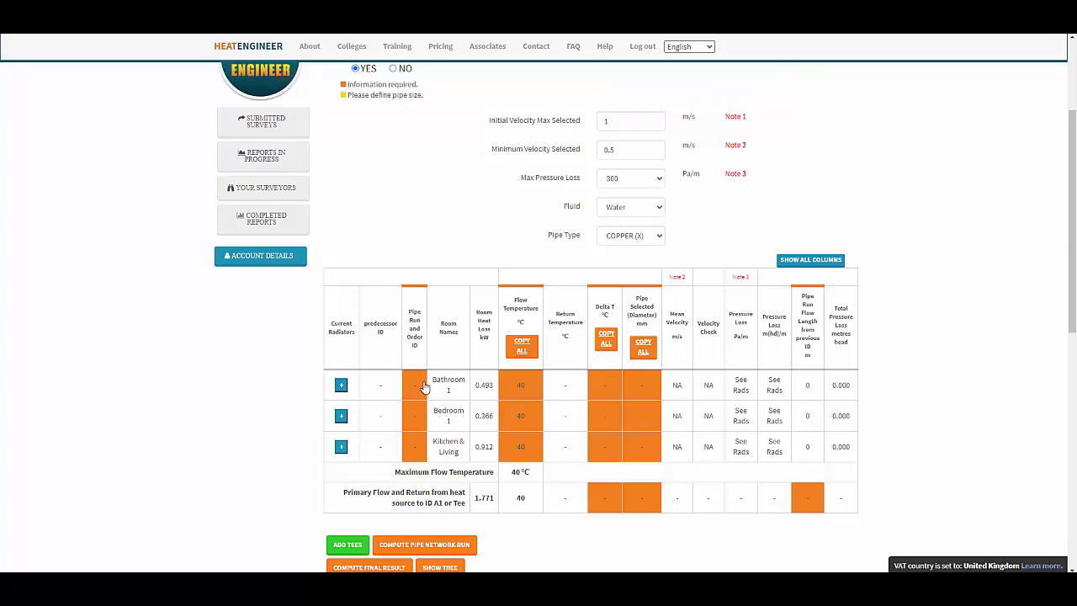
pyautogui.scroll(-1, 414, 391)
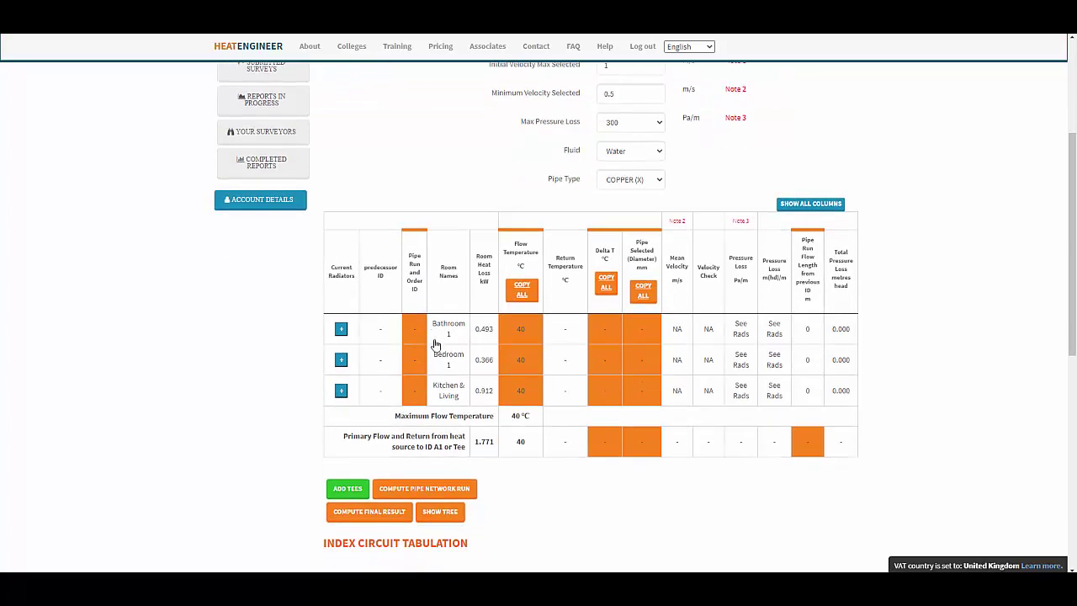
pyautogui.scroll(1, 438, 345)
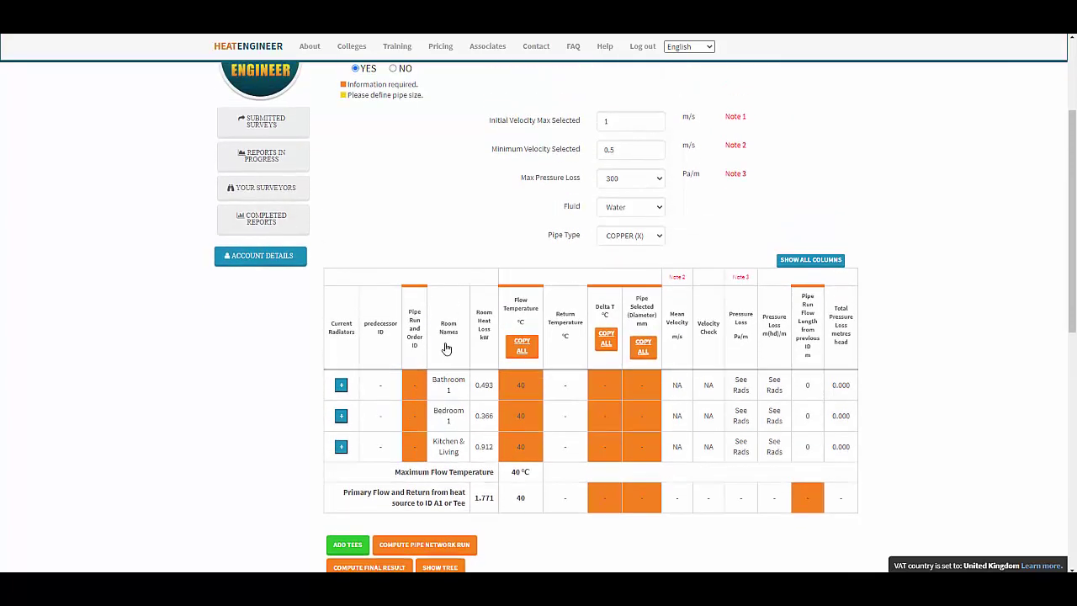
pyautogui.scroll(-1, 556, 444)
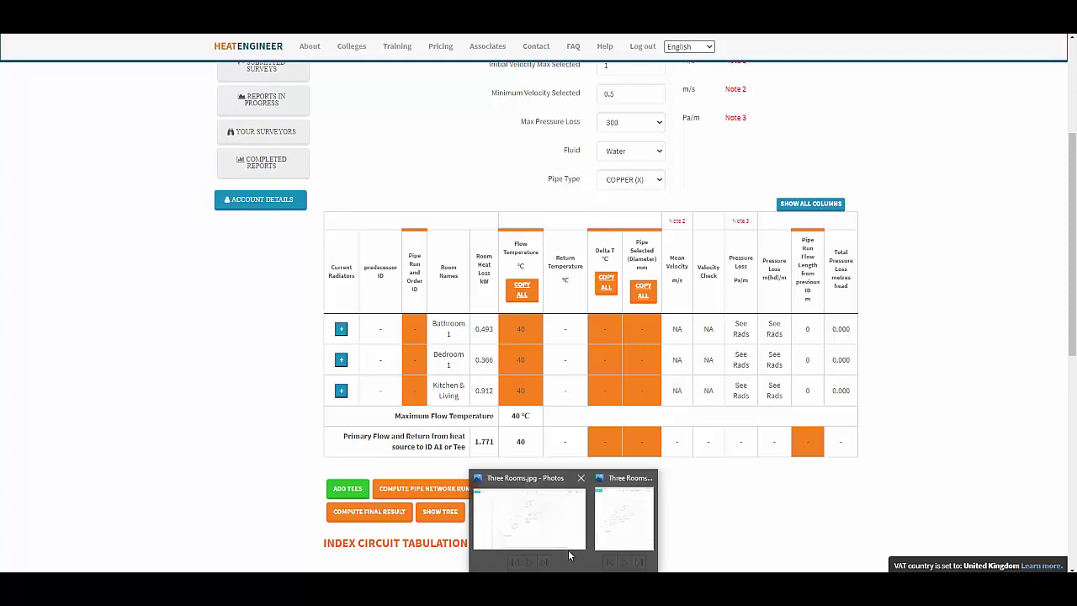
pyautogui.click(568, 549)
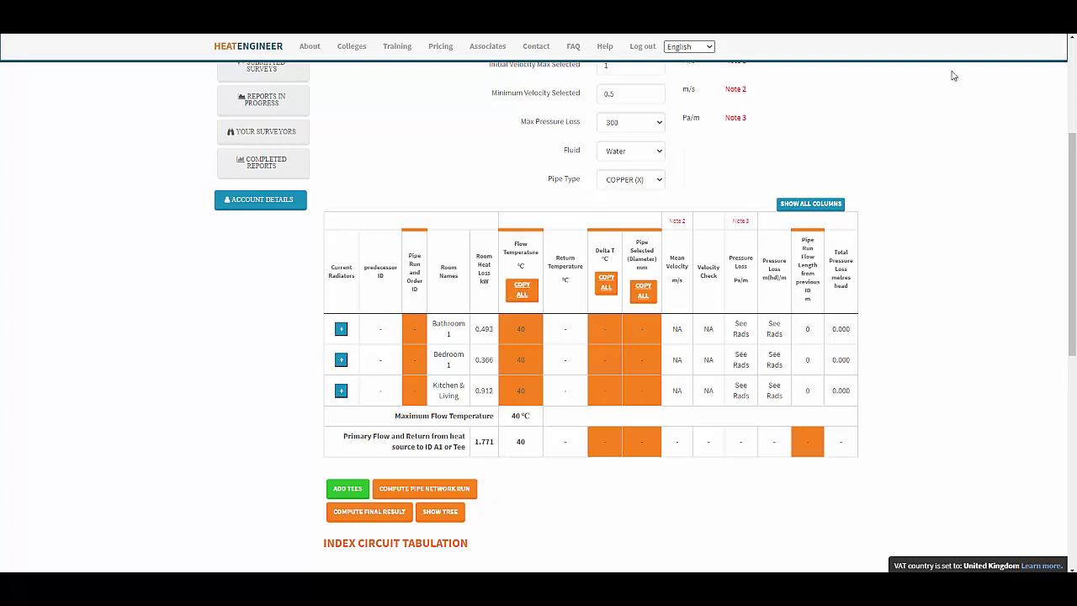
pyautogui.scroll(2, 609, 258)
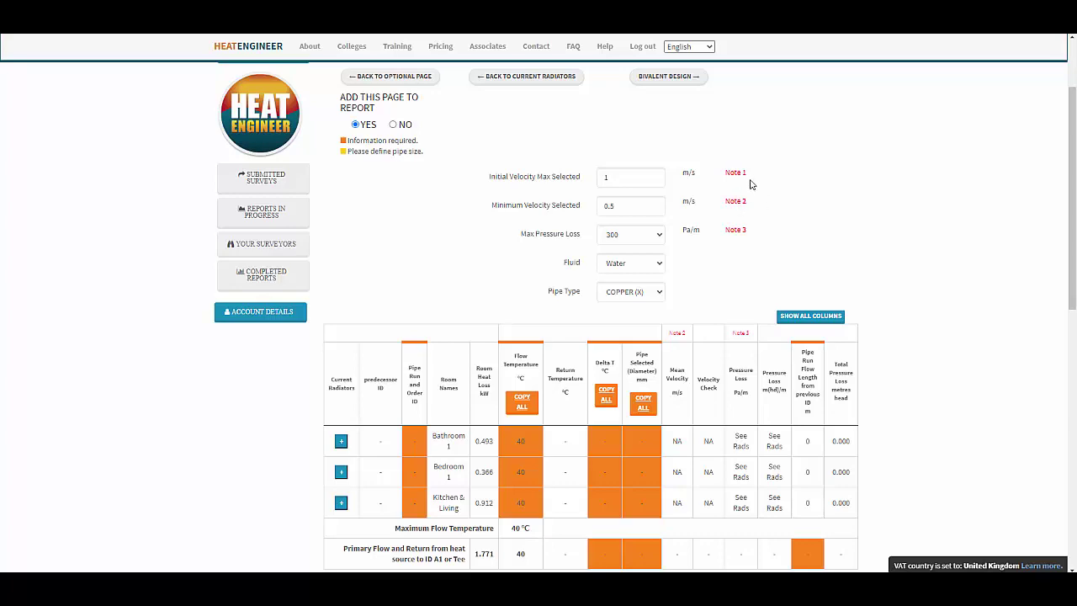
# Step: Review the Index Circuit velocity and pressure loss notes, then snap the browser left
pyautogui.scroll(-6, 481, 305)
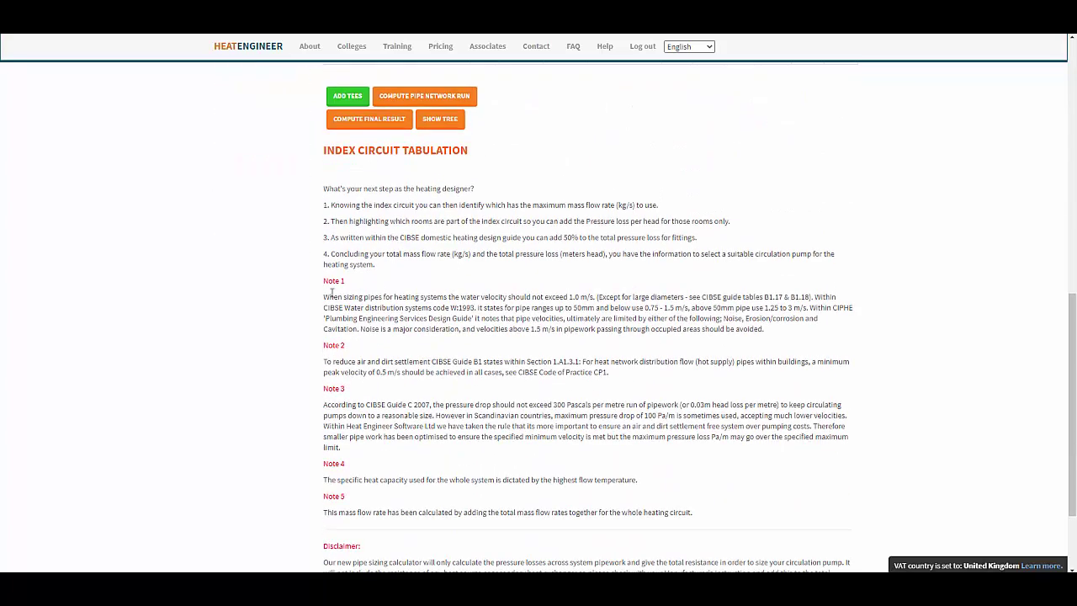
pyautogui.moveTo(332, 291); pyautogui.dragTo(538, 460)
pyautogui.click(316, 397)
pyautogui.scroll(6, 260, 398)
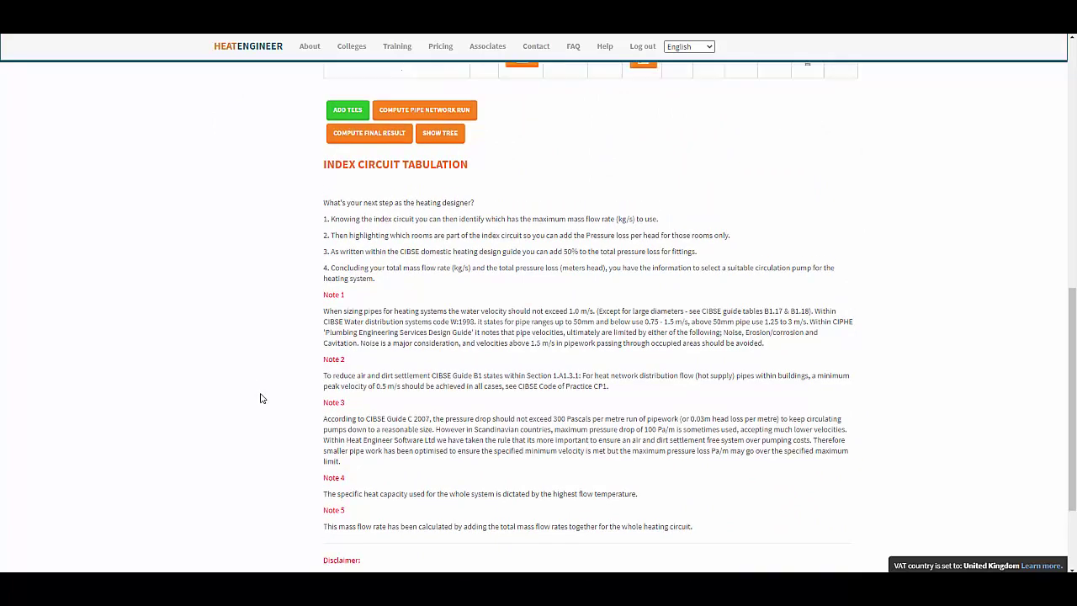
pyautogui.scroll(-1, 284, 379)
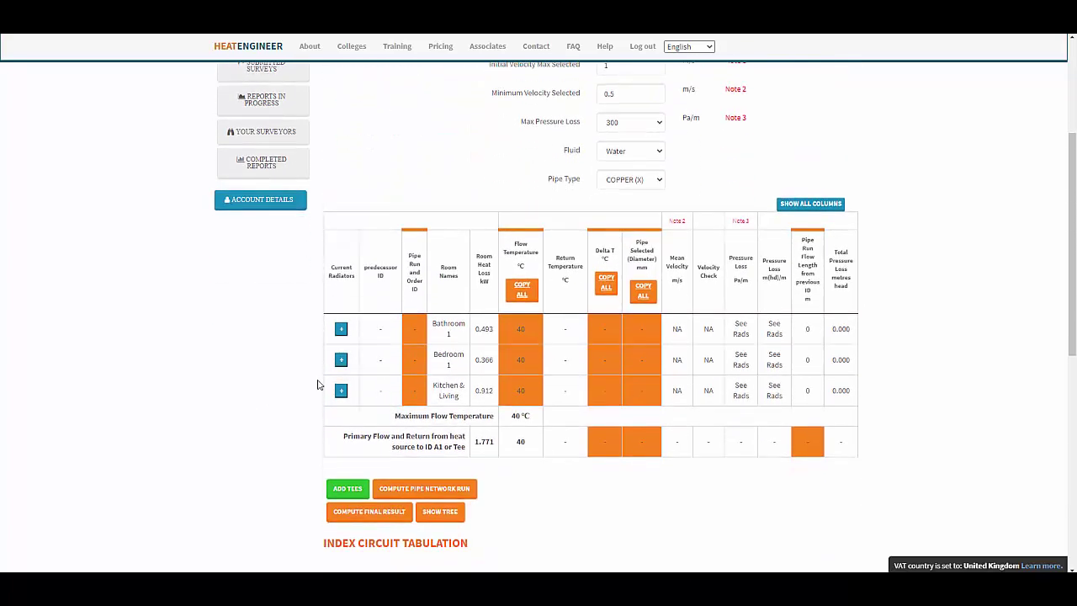
pyautogui.click(413, 339)
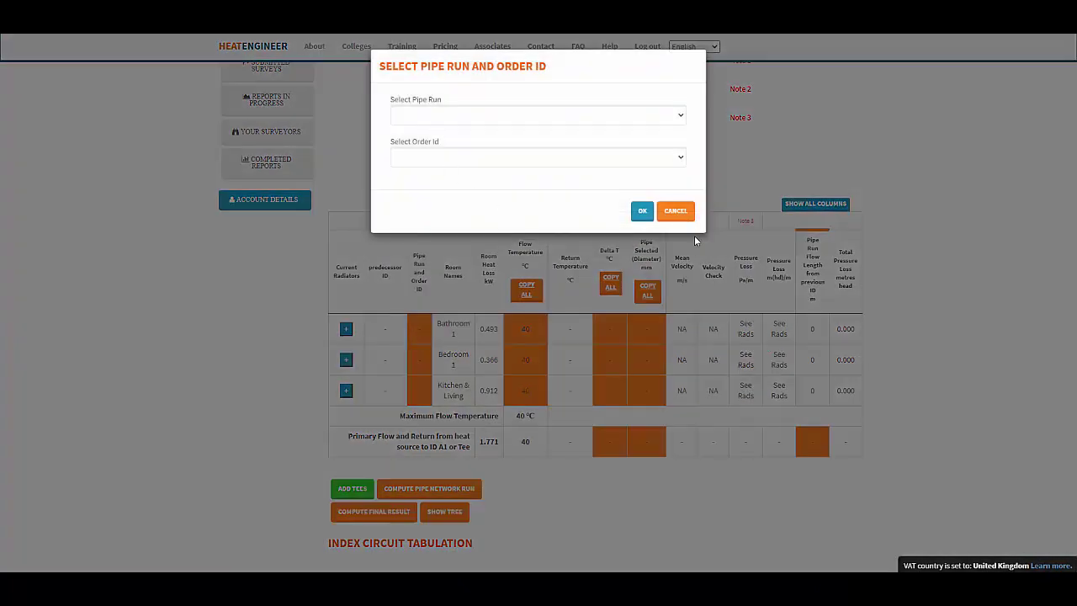
pyautogui.click(675, 211)
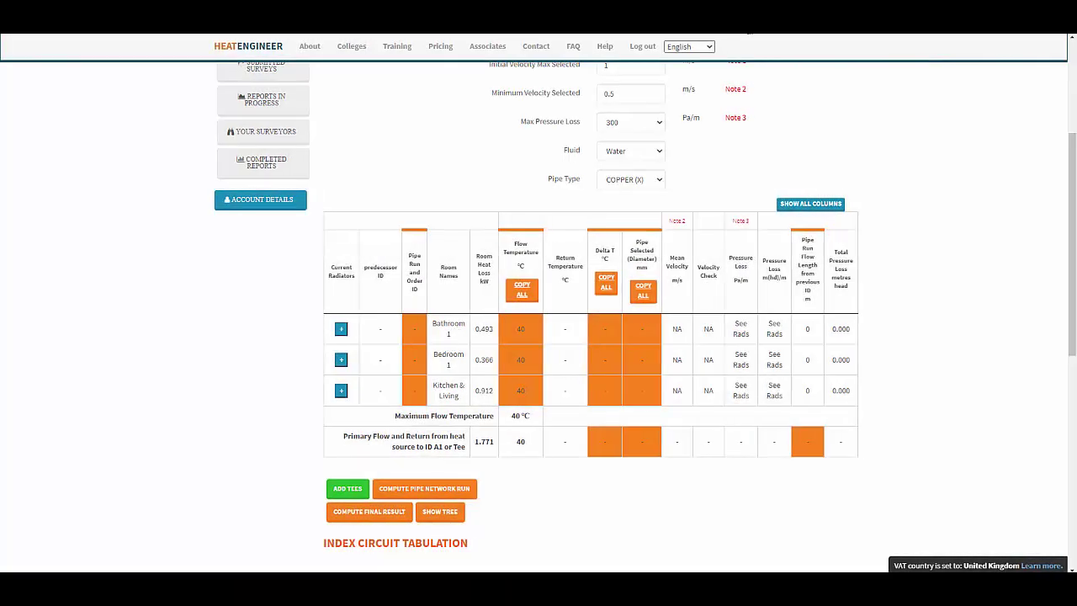
pyautogui.press('super+Left')
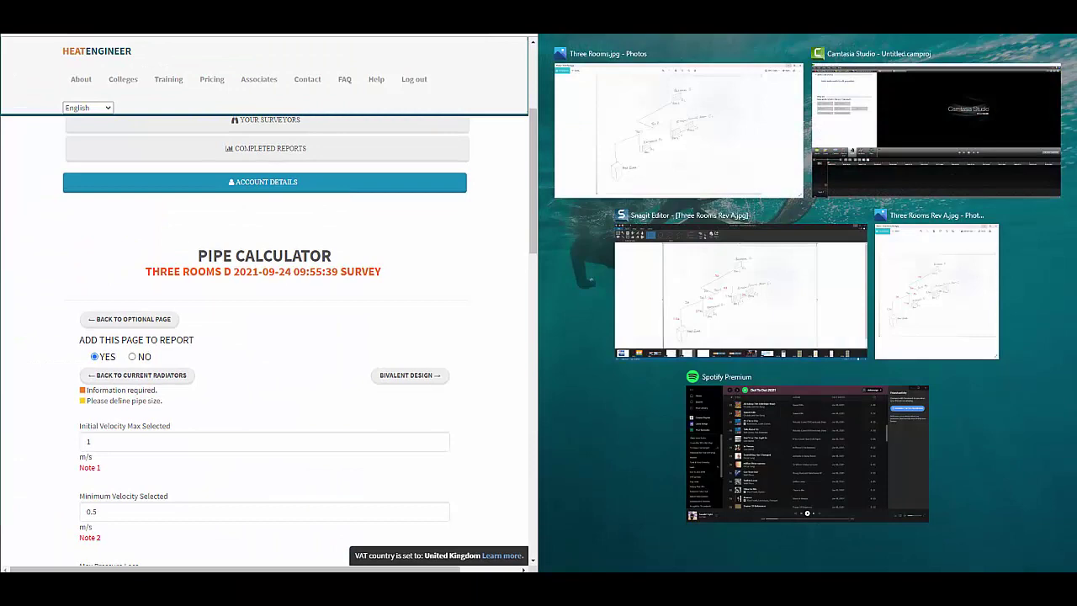
# Step: Show the hand-drawn pipe sketch on the right half beside the calculator's room table
pyautogui.moveTo(593, 552)
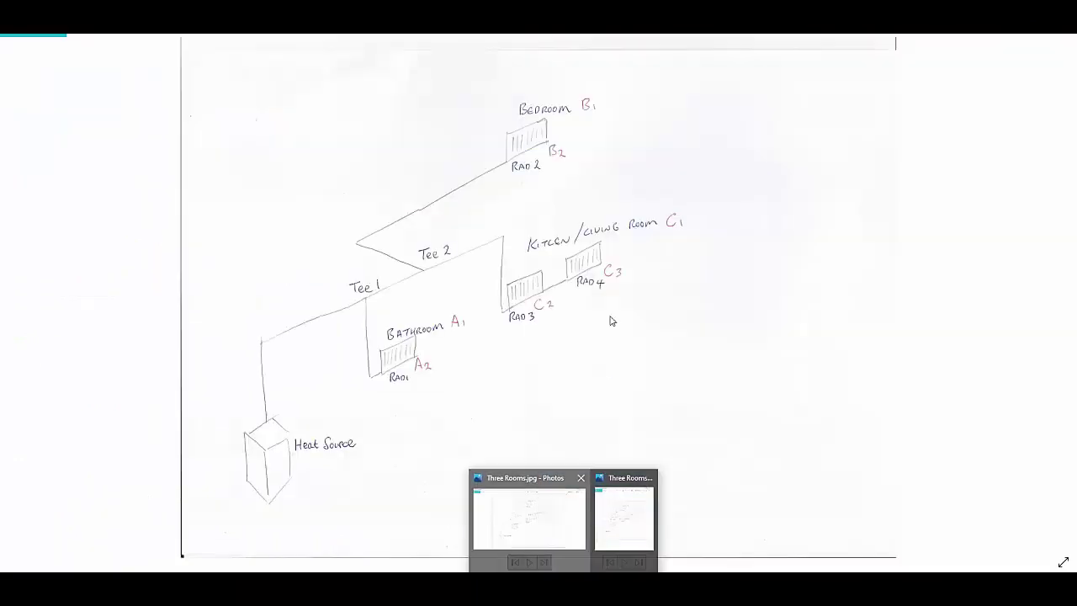
pyautogui.click(623, 518)
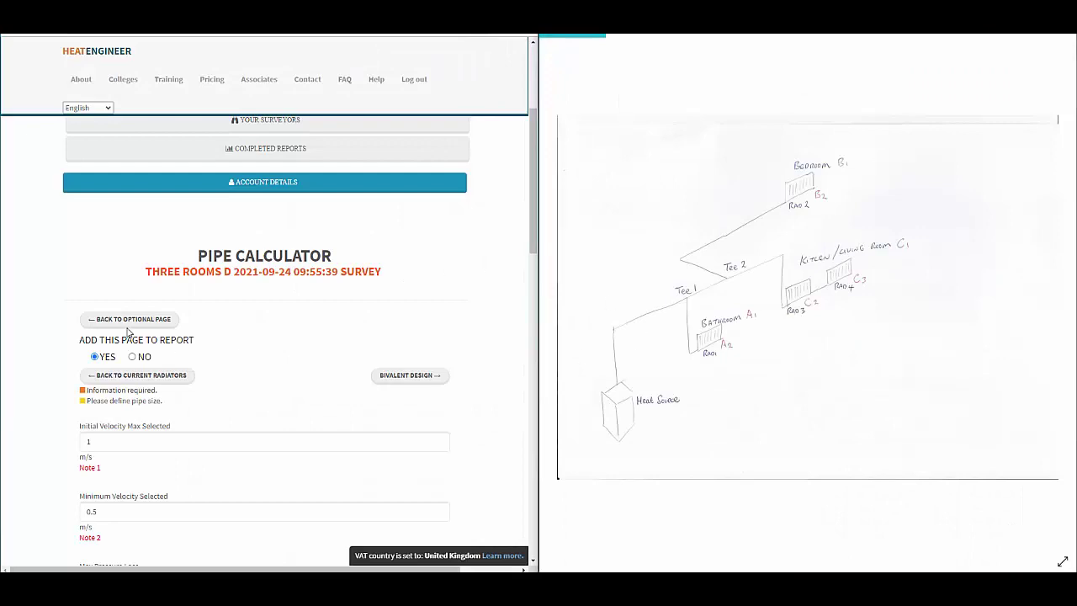
pyautogui.scroll(-8, 128, 330)
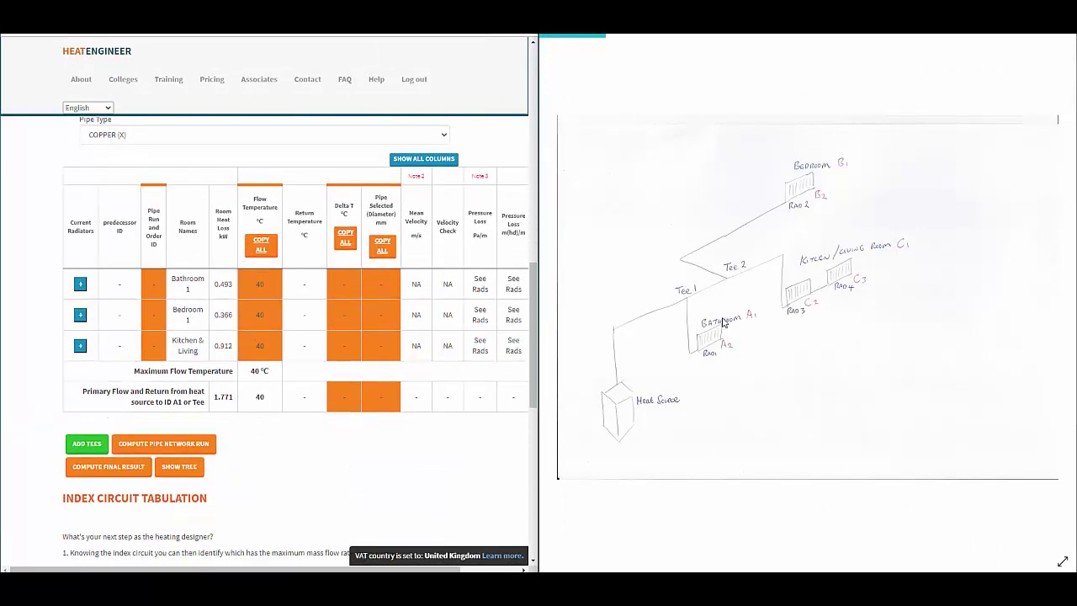
# Step: Assign Bathroom 1 to pipe run A1
pyautogui.click(154, 287)
pyautogui.click(142, 123)
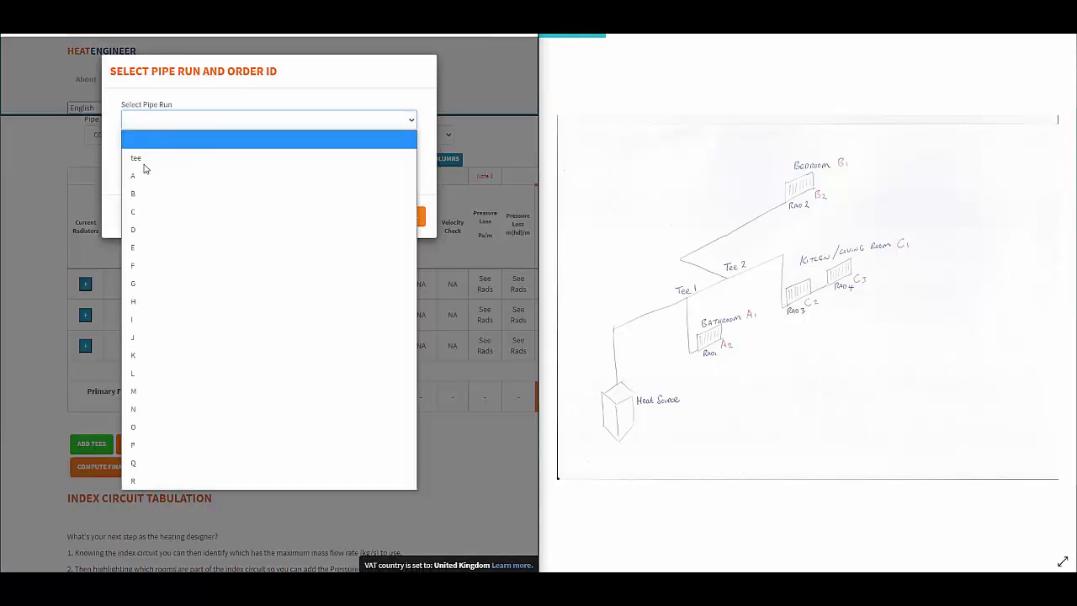
pyautogui.click(144, 160)
pyautogui.click(155, 164)
pyautogui.press('Escape')
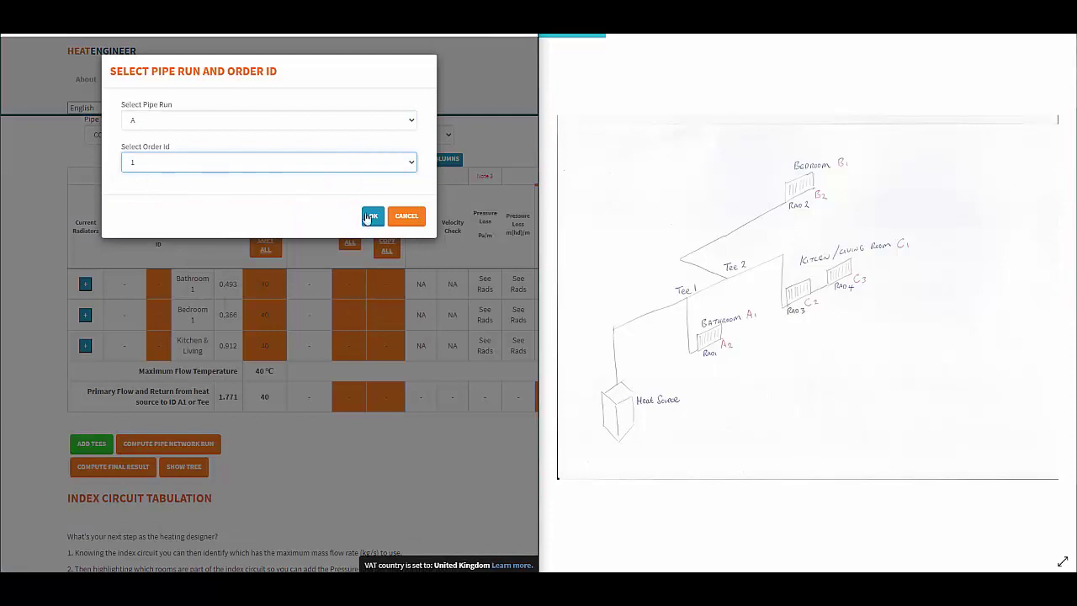
pyautogui.click(368, 217)
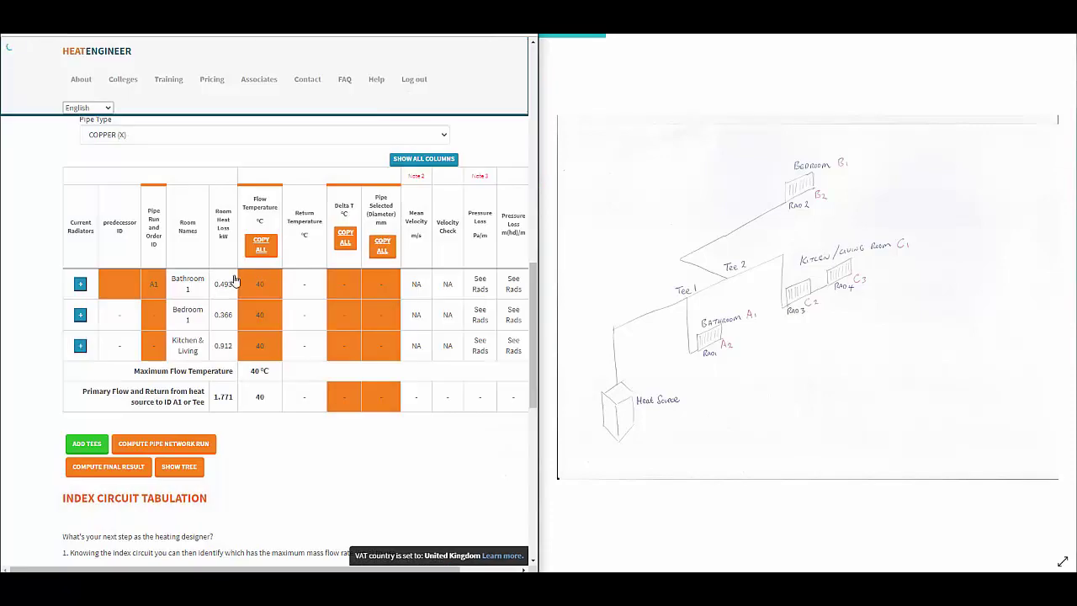
# Step: Make tee1 Bathroom 1's predecessor and expand its radiator rows
pyautogui.click(121, 291)
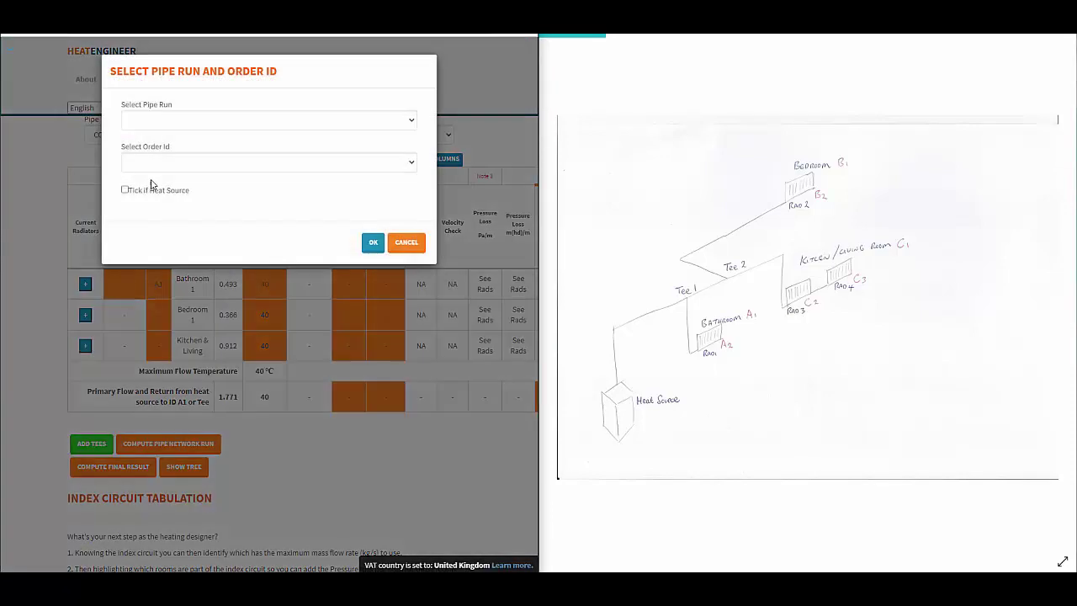
pyautogui.click(166, 125)
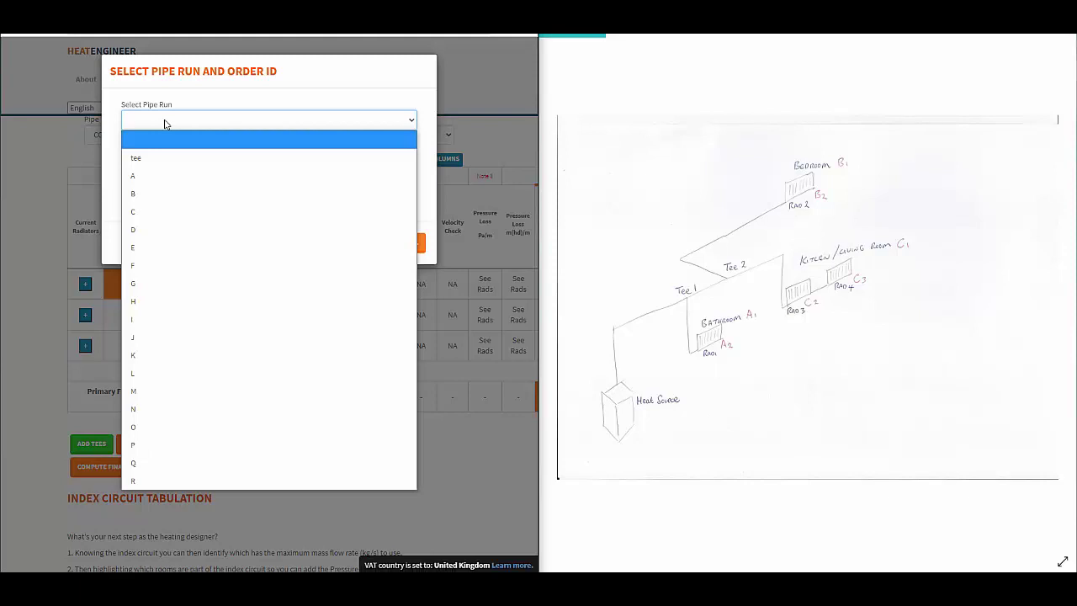
pyautogui.click(409, 242)
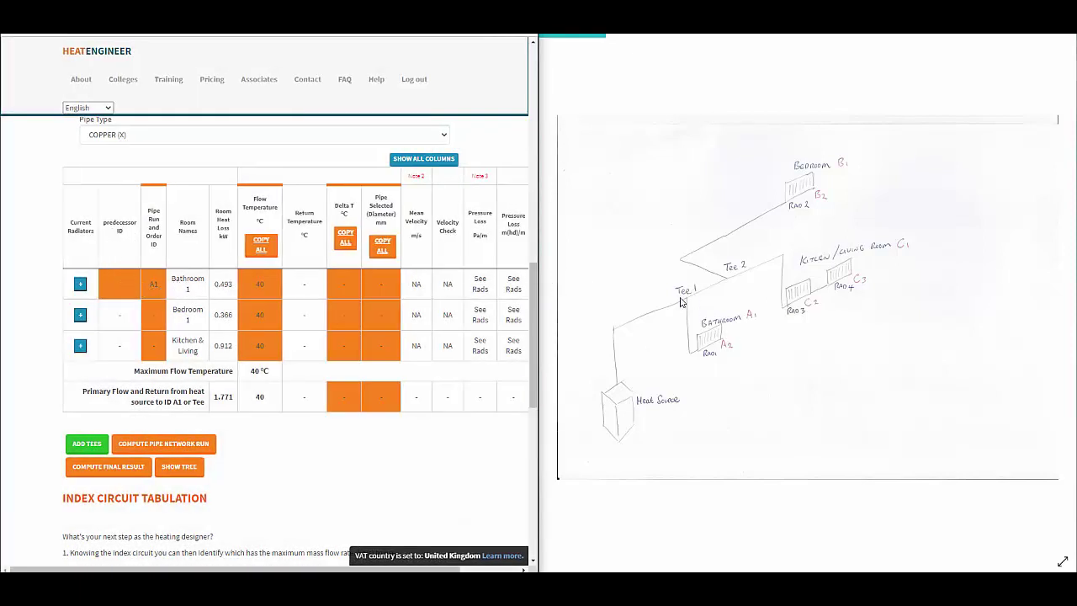
pyautogui.click(133, 285)
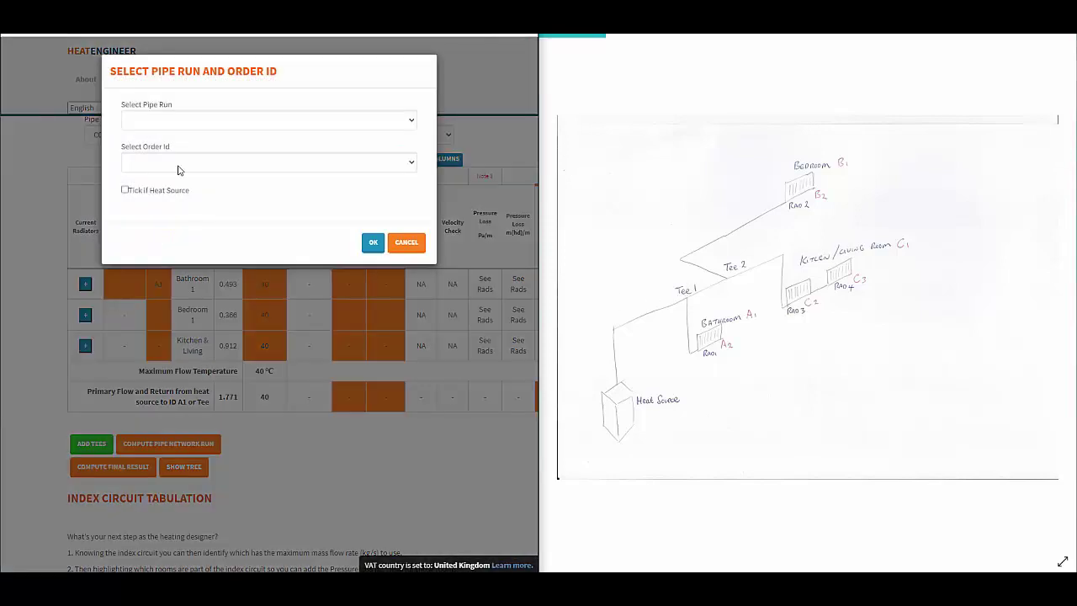
pyautogui.click(193, 119)
pyautogui.click(154, 160)
pyautogui.click(153, 162)
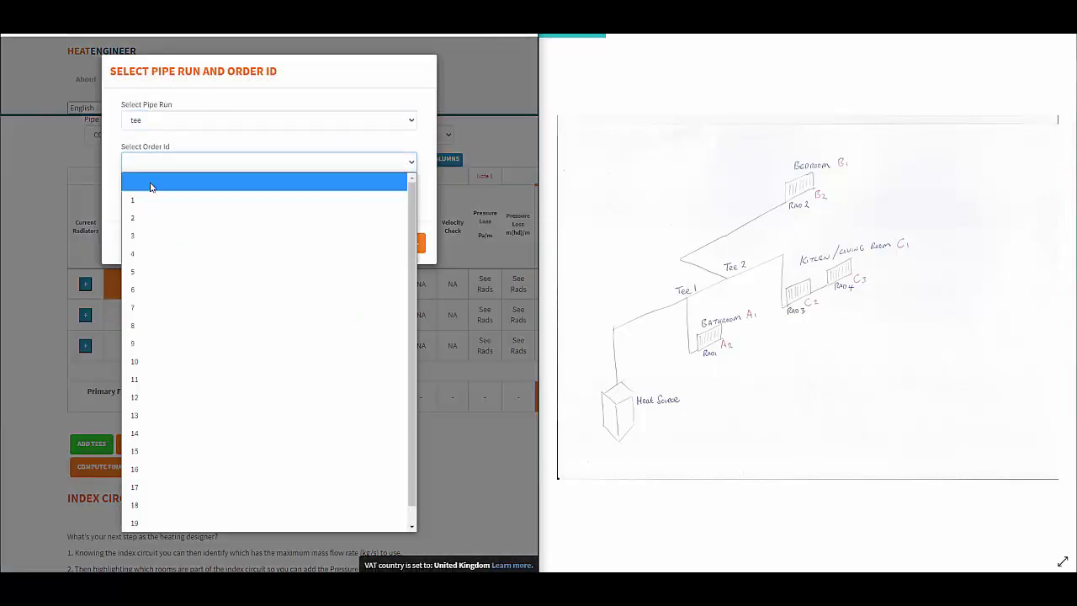
pyautogui.click(151, 182)
pyautogui.click(373, 242)
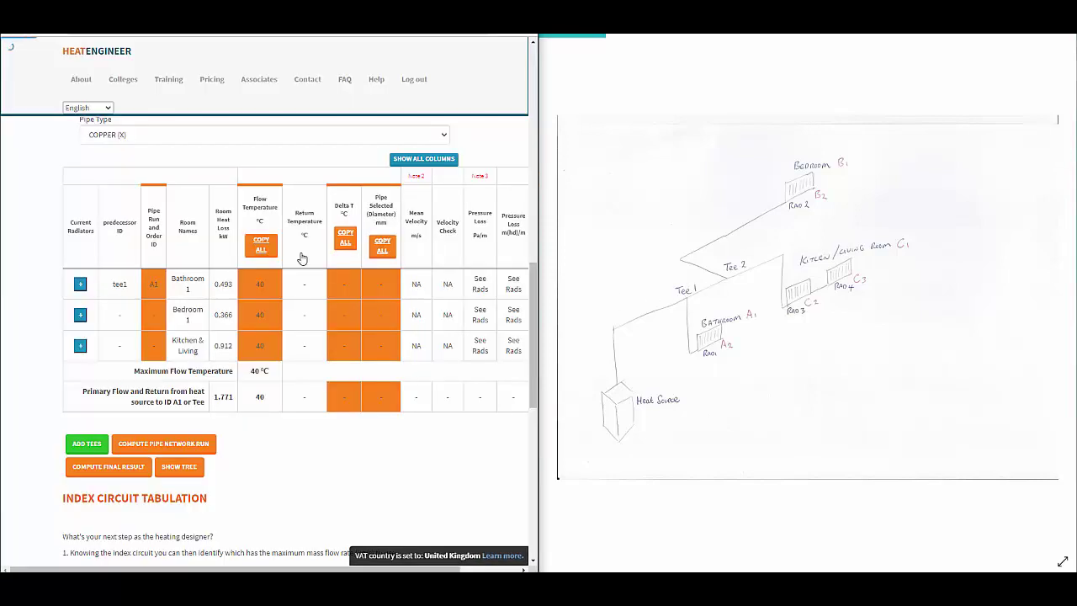
pyautogui.click(79, 286)
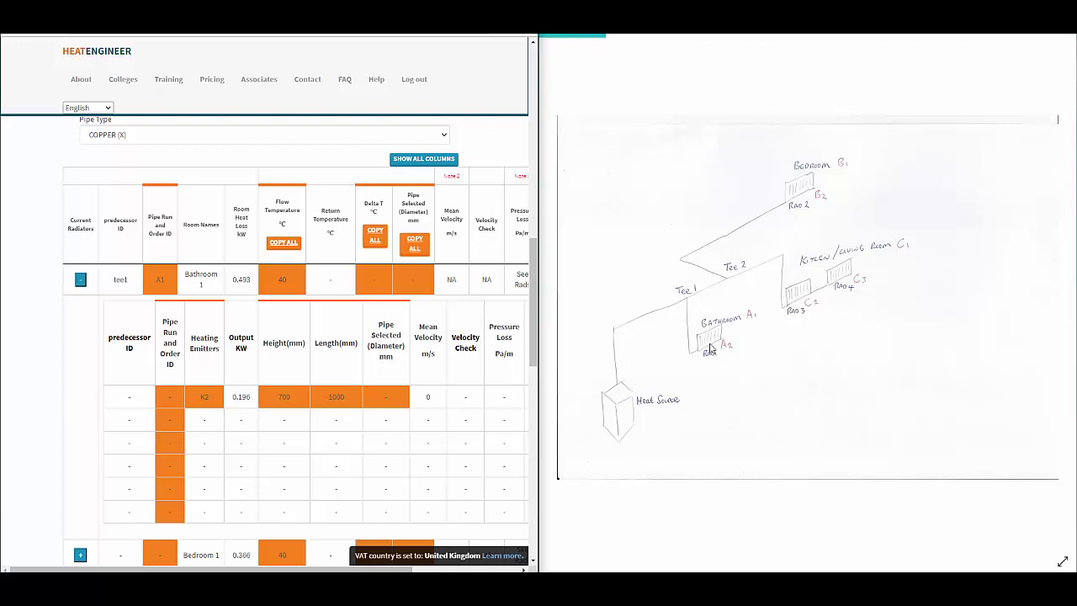
# Step: Number the Bathroom K2 radiator as pipe run A2
pyautogui.click(170, 405)
pyautogui.click(165, 120)
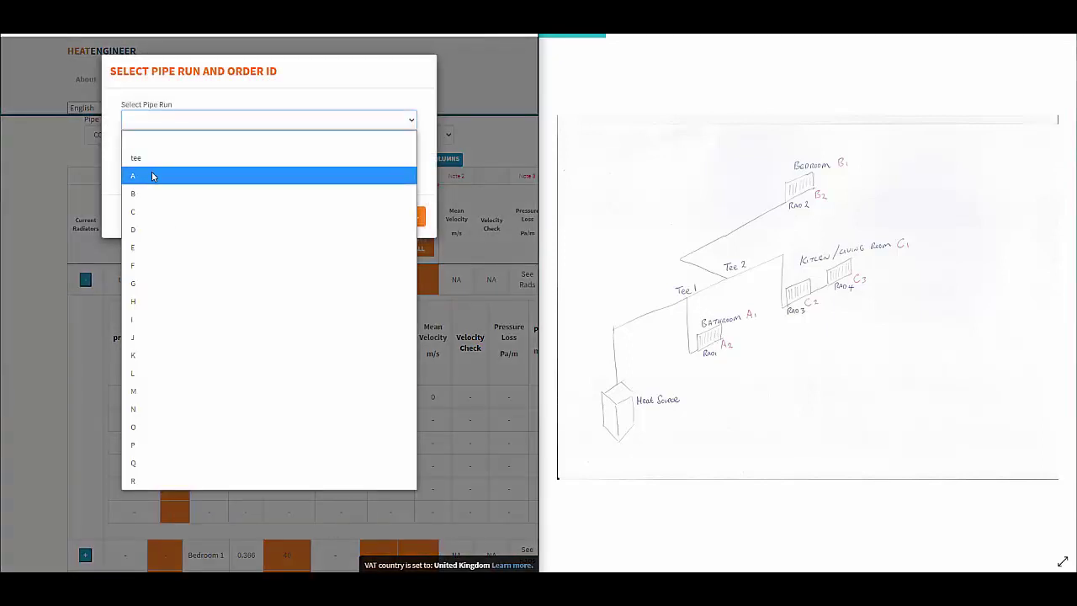
pyautogui.click(152, 171)
pyautogui.click(156, 163)
pyautogui.click(150, 204)
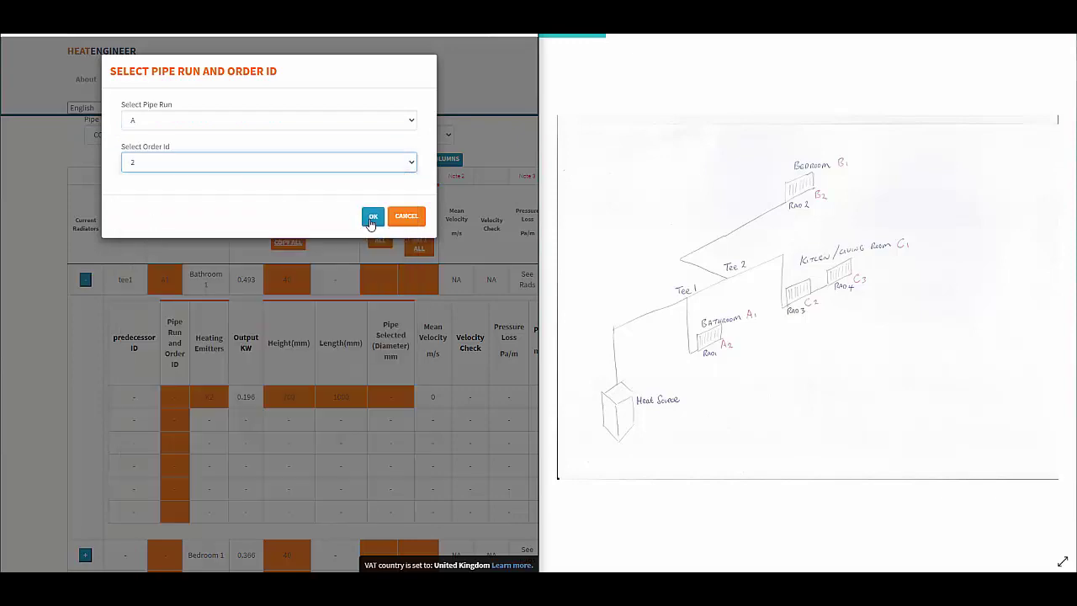
pyautogui.click(373, 217)
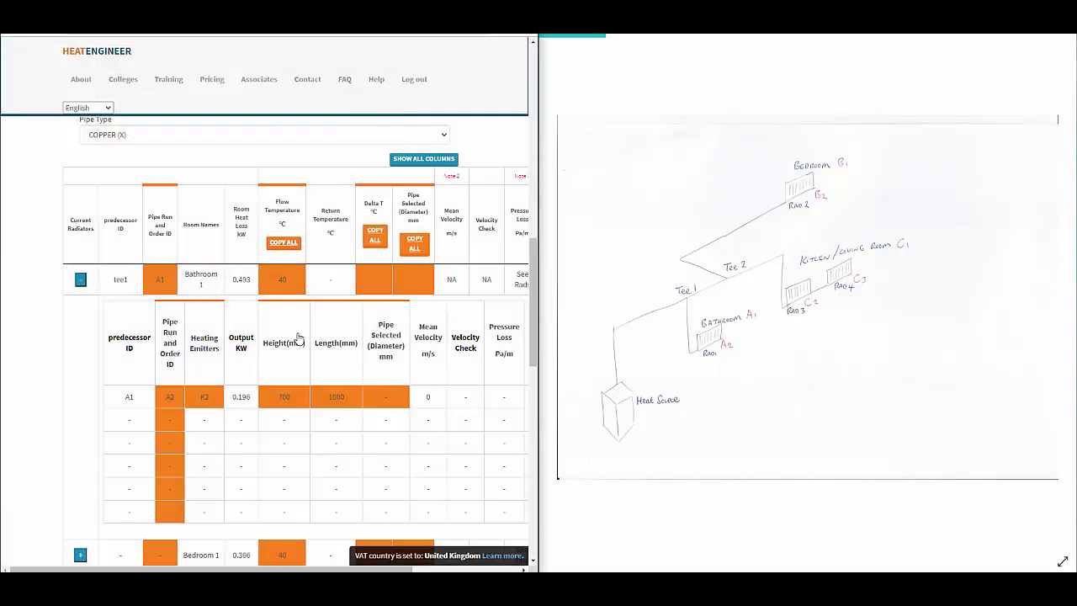
# Step: Expand Bedroom 1 and assign it pipe run B1
pyautogui.scroll(-2, 145, 334)
pyautogui.scroll(-2, 145, 334)
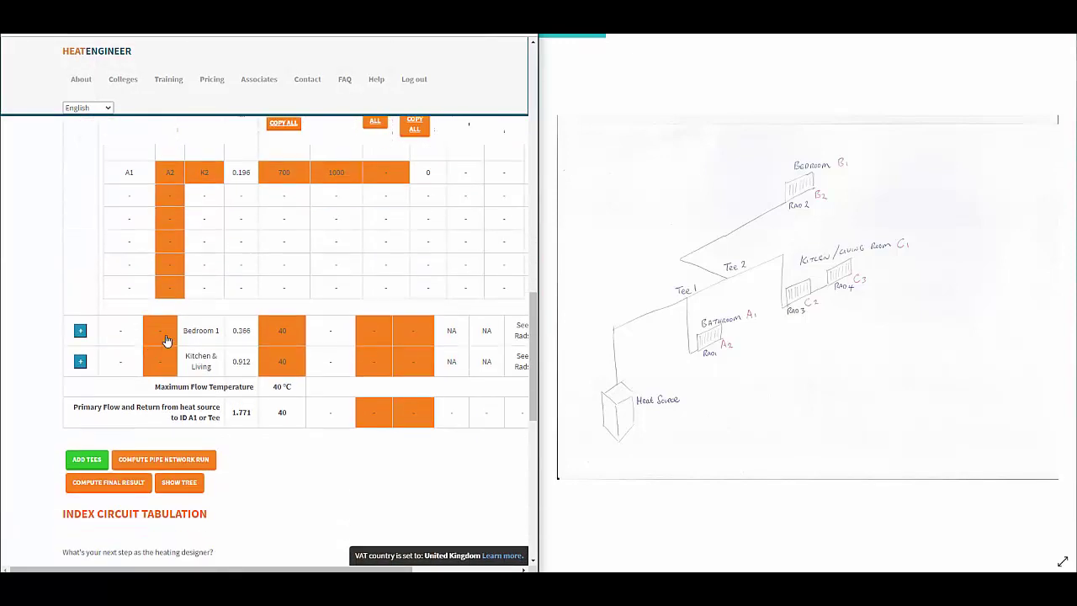
pyautogui.click(80, 329)
pyautogui.scroll(-1, 146, 347)
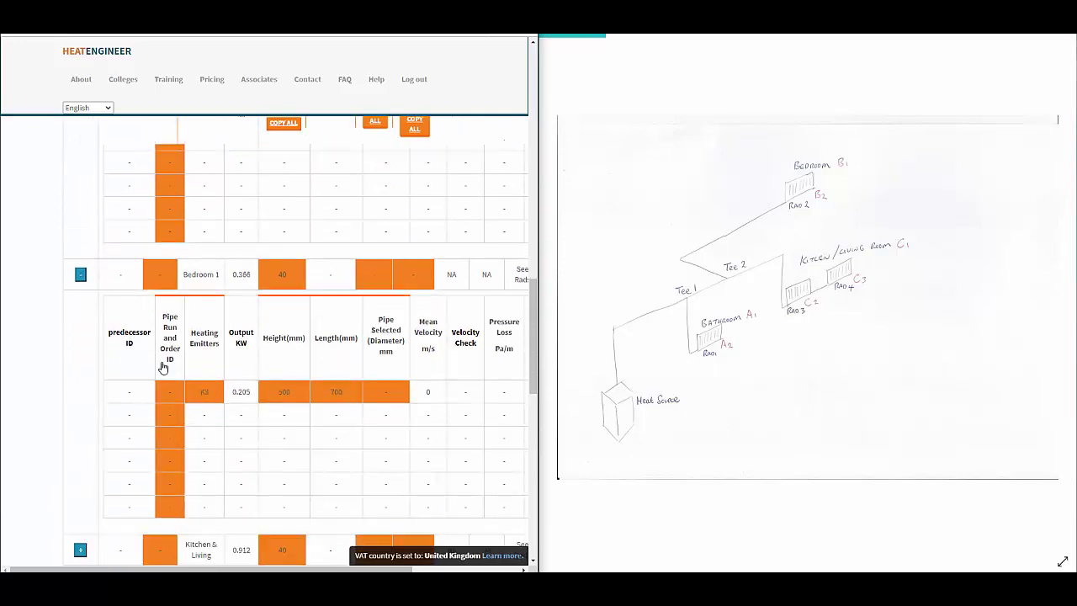
pyautogui.click(154, 275)
pyautogui.click(200, 118)
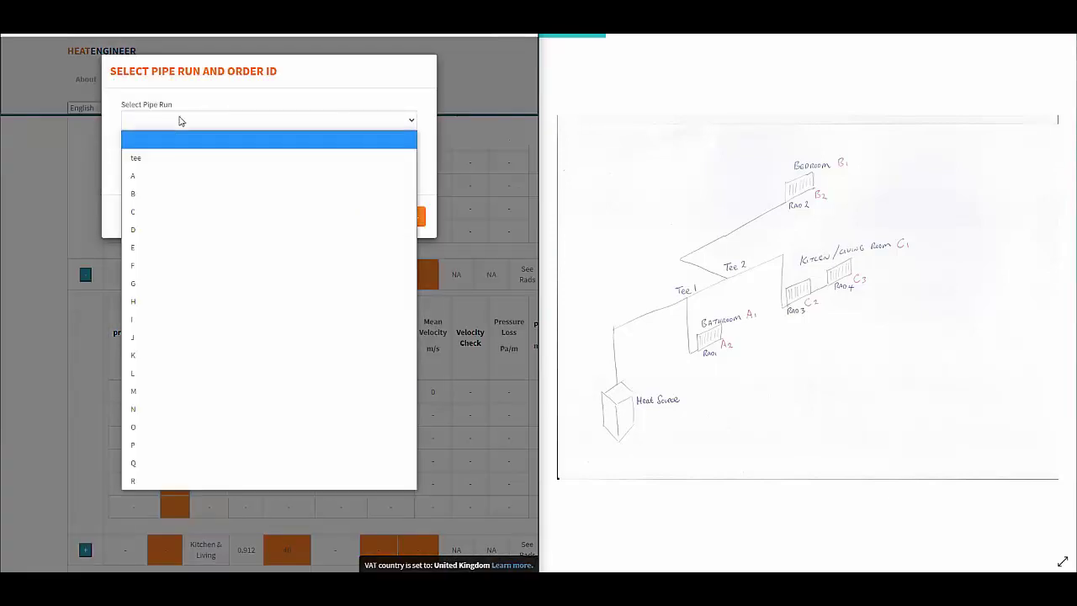
pyautogui.click(150, 176)
pyautogui.click(178, 163)
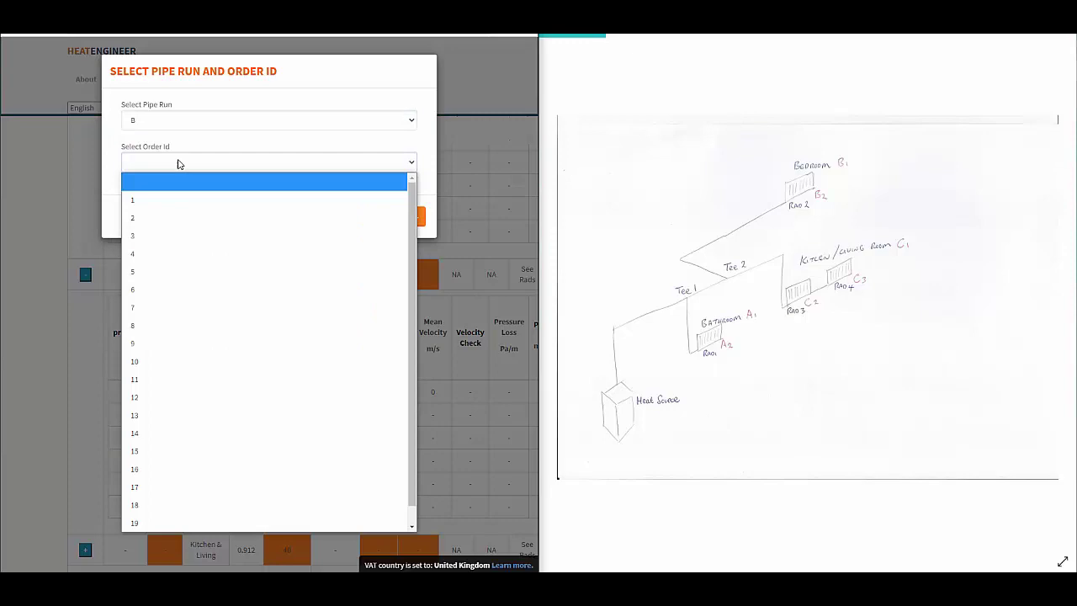
pyautogui.click(162, 205)
pyautogui.click(372, 217)
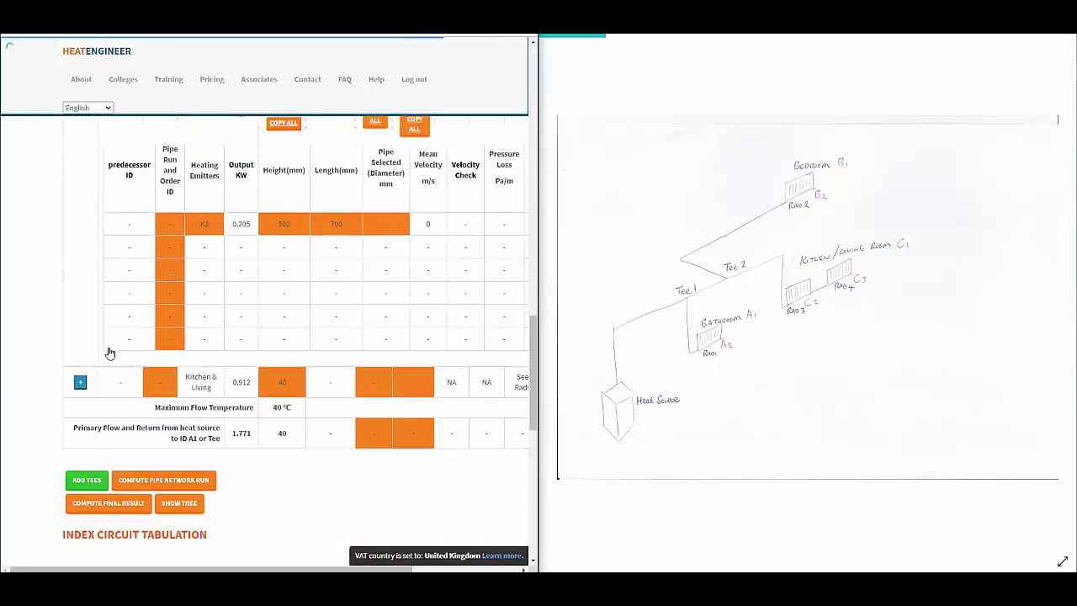
# Step: Set tee2 as Bedroom 1's predecessor
pyautogui.scroll(1, 124, 332)
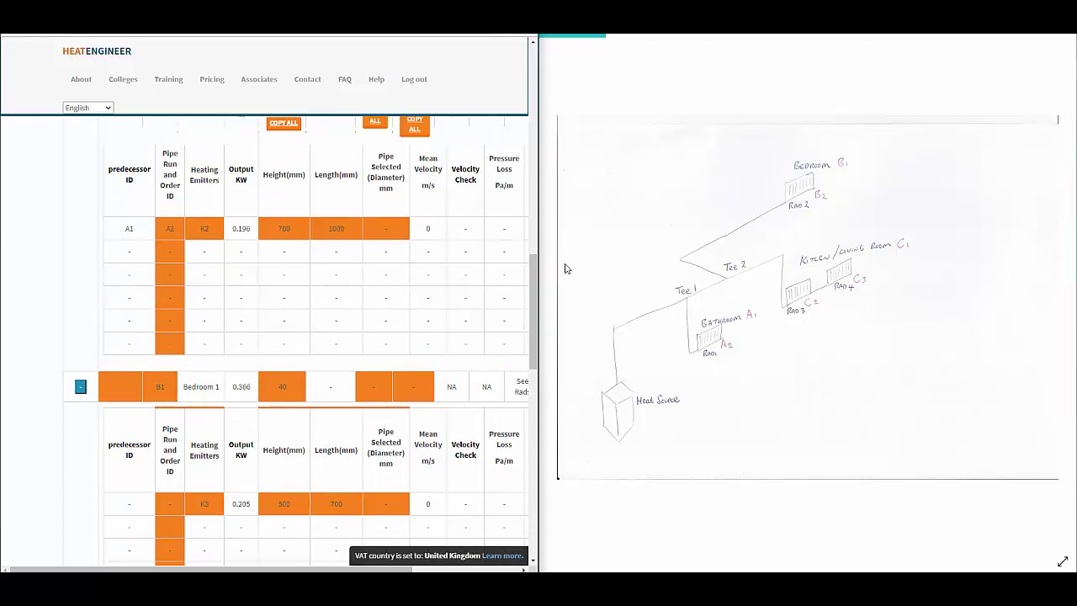
pyautogui.click(126, 401)
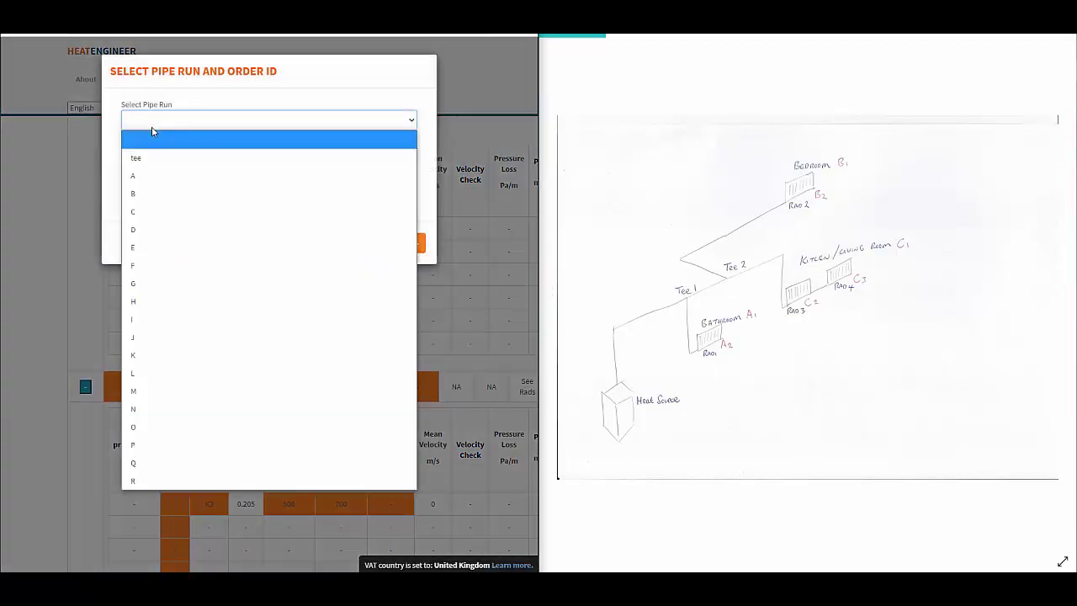
pyautogui.click(155, 122)
pyautogui.click(152, 157)
pyautogui.click(154, 162)
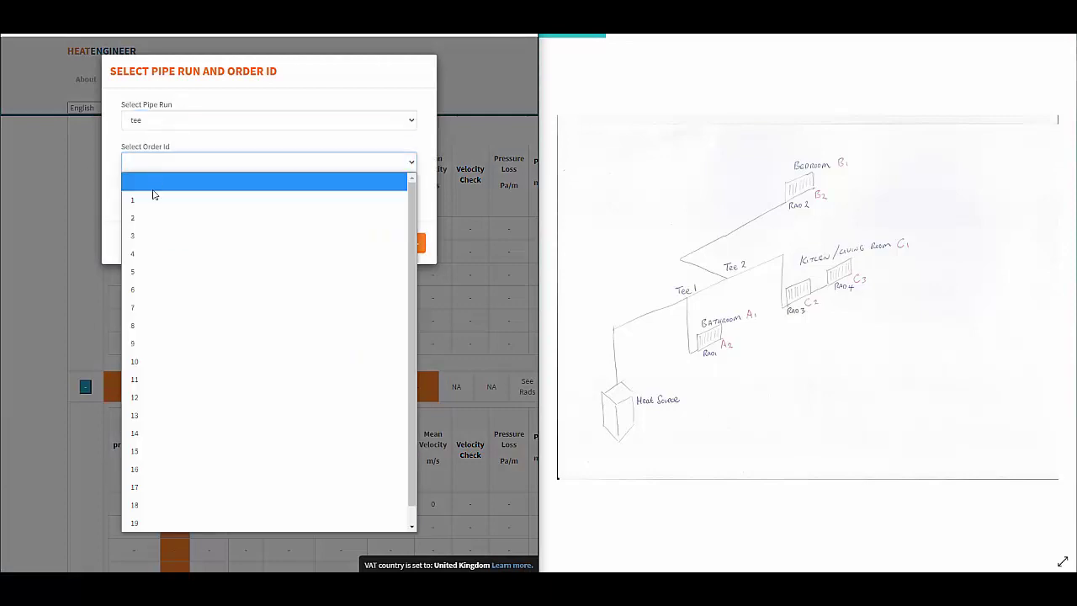
pyautogui.click(204, 218)
pyautogui.click(373, 244)
# Step: Number Bedroom 1's K3 radiator as pipe run B2
pyautogui.scroll(-2, 183, 304)
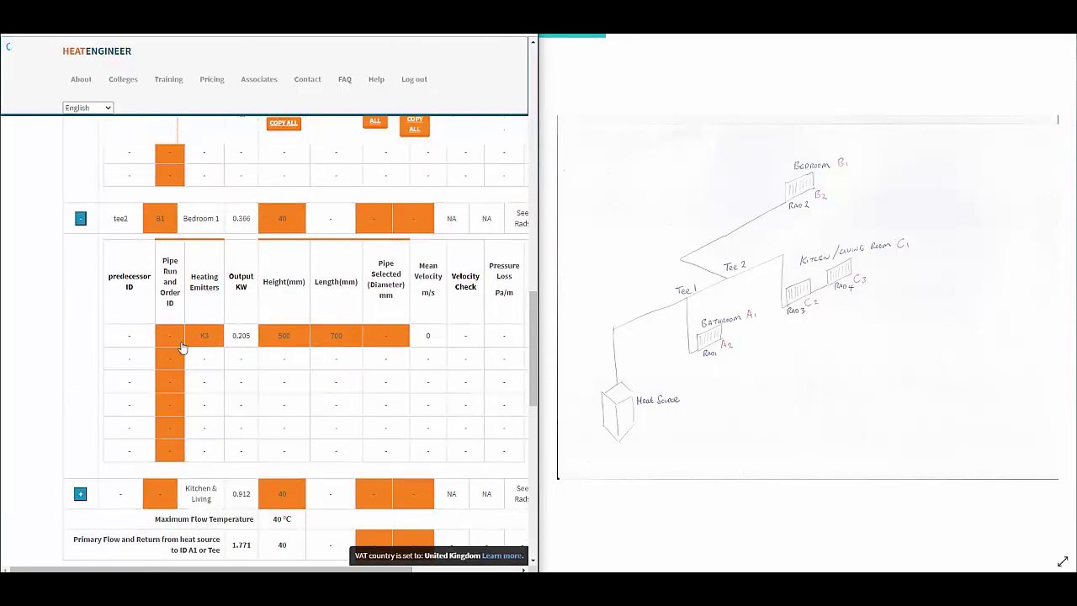
pyautogui.click(174, 340)
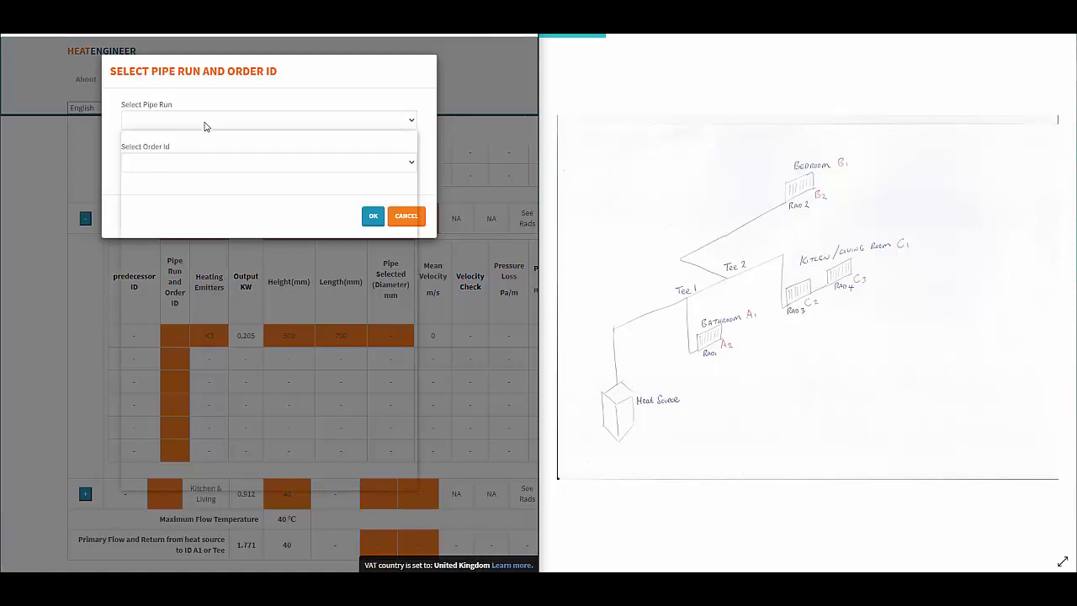
pyautogui.click(205, 126)
pyautogui.click(163, 191)
pyautogui.click(160, 164)
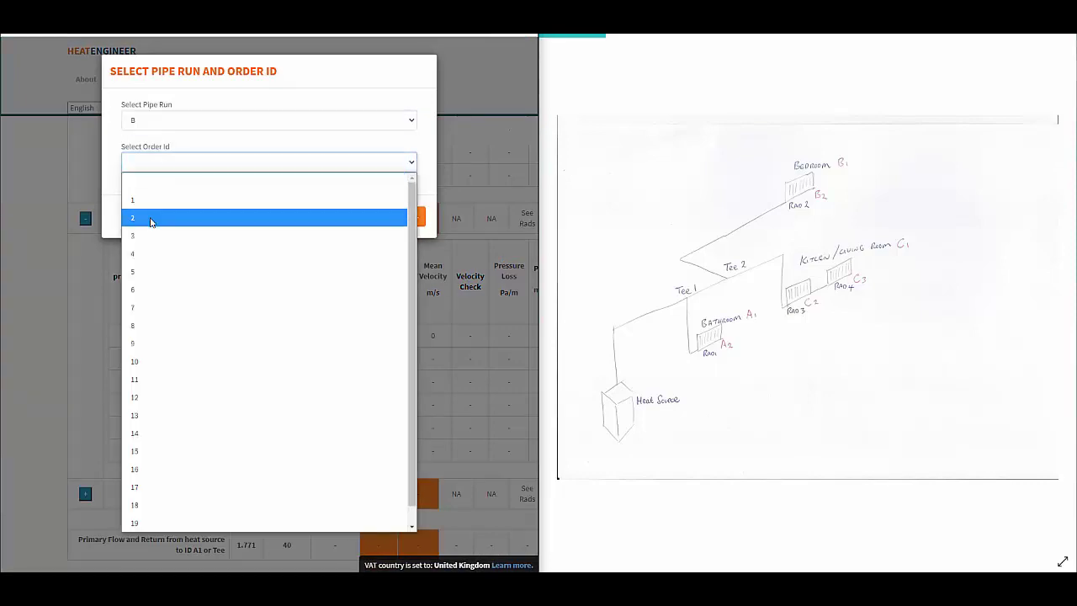
pyautogui.click(151, 219)
pyautogui.click(373, 216)
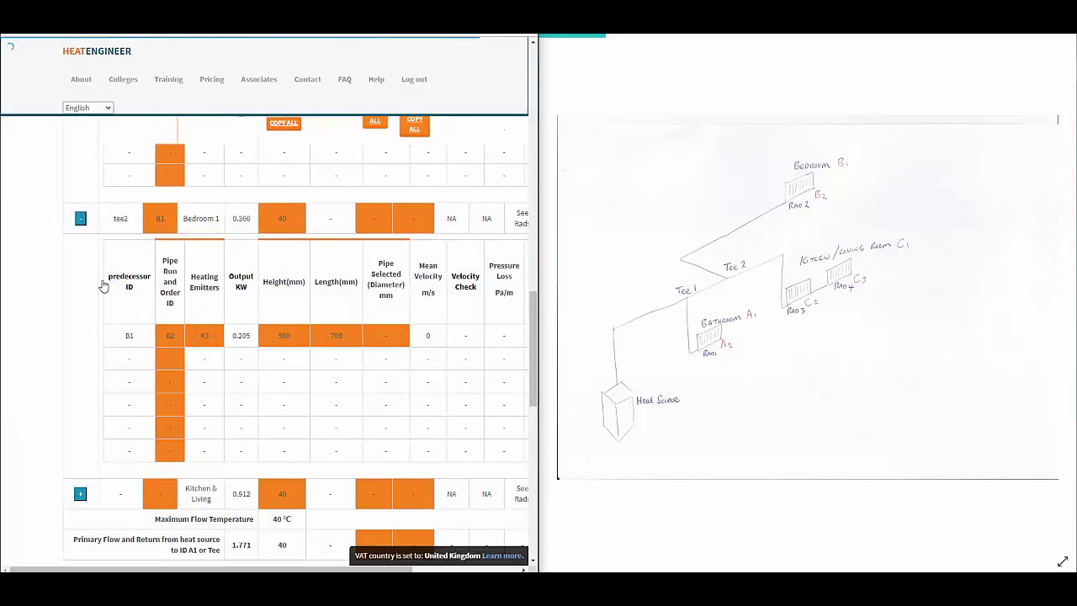
# Step: Expand Kitchen & Living and assign it pipe run C1
pyautogui.click(79, 215)
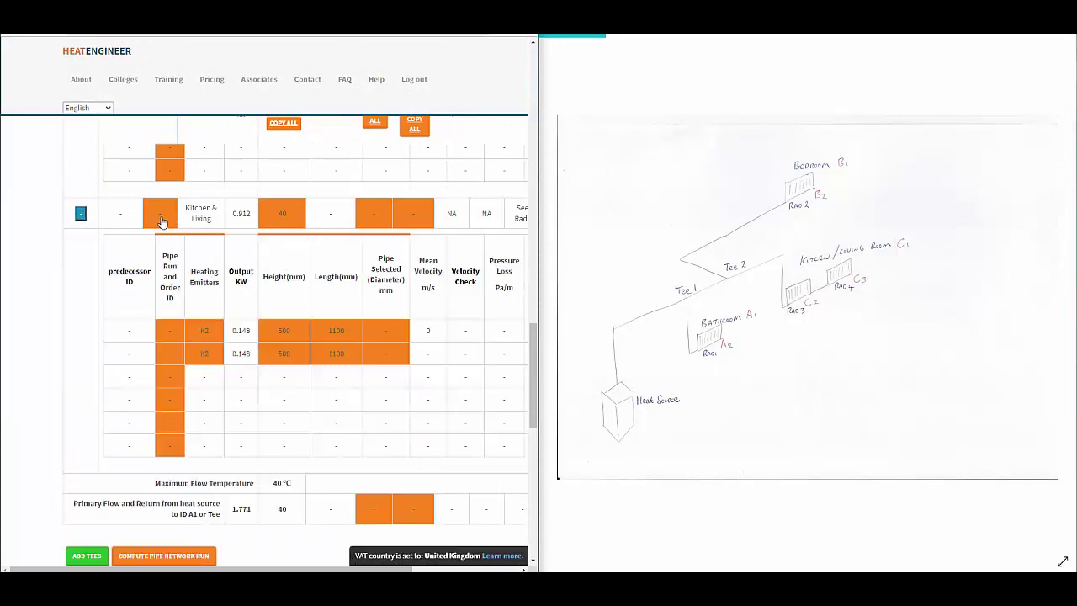
pyautogui.click(163, 222)
pyautogui.click(164, 126)
pyautogui.click(149, 211)
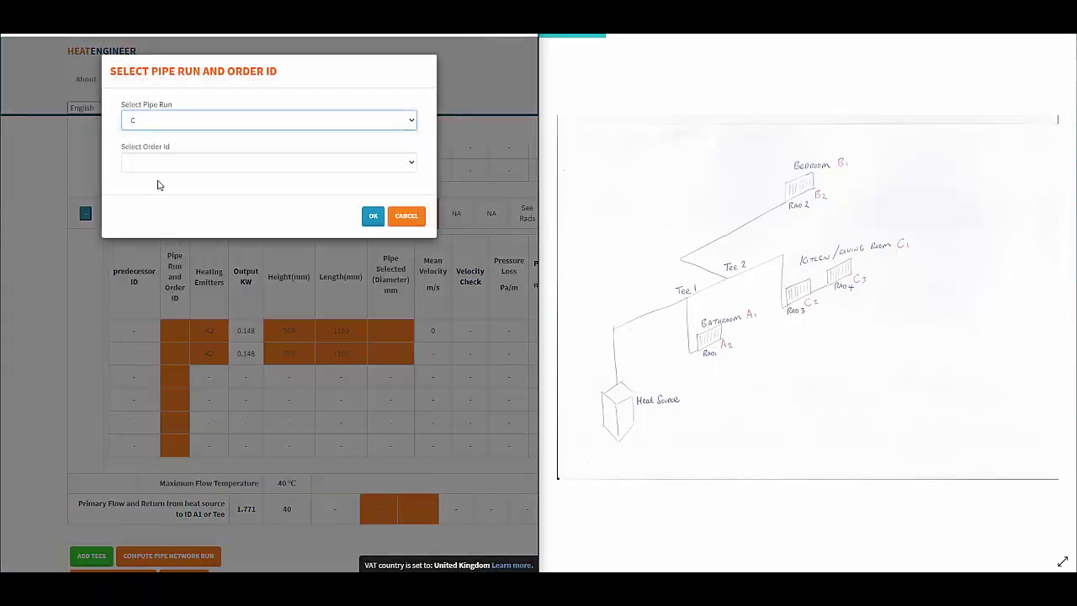
pyautogui.click(159, 163)
pyautogui.click(154, 201)
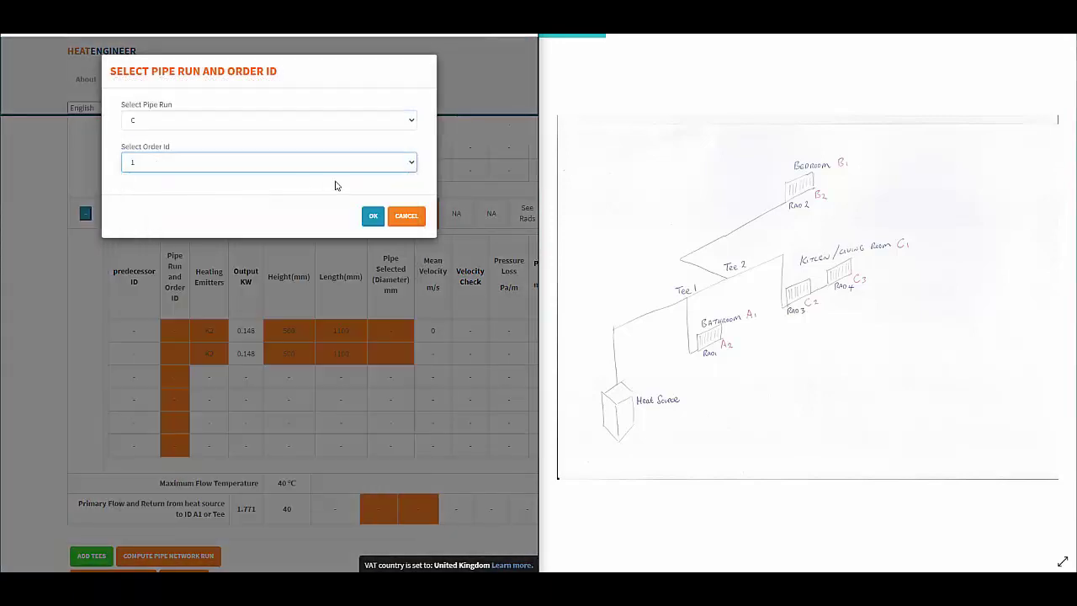
pyautogui.click(369, 216)
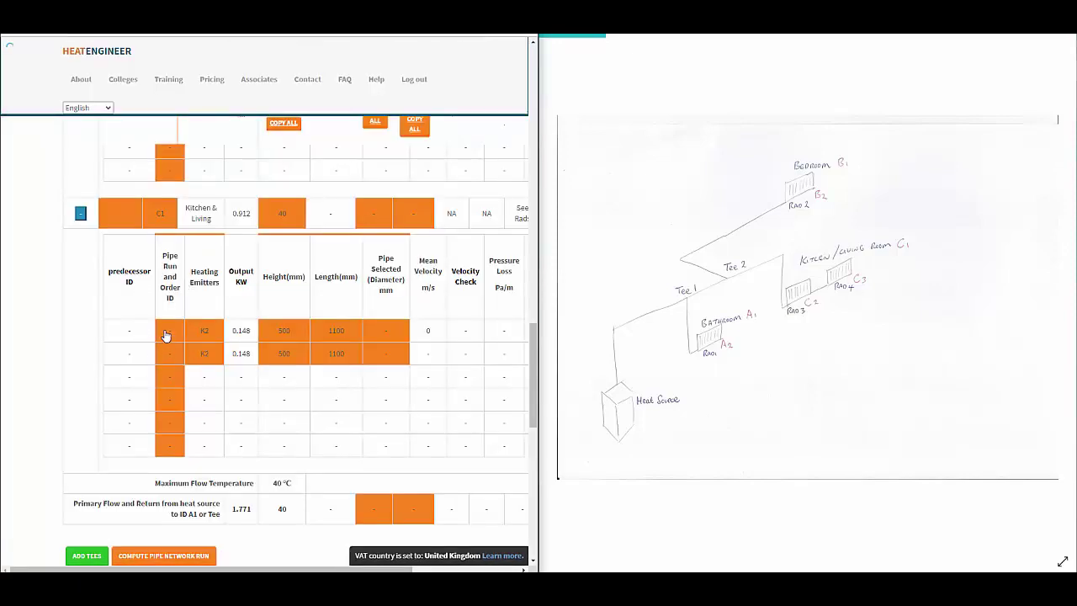
# Step: Number the two kitchen radiators as pipe runs C2 and C3
pyautogui.click(166, 335)
pyautogui.click(146, 122)
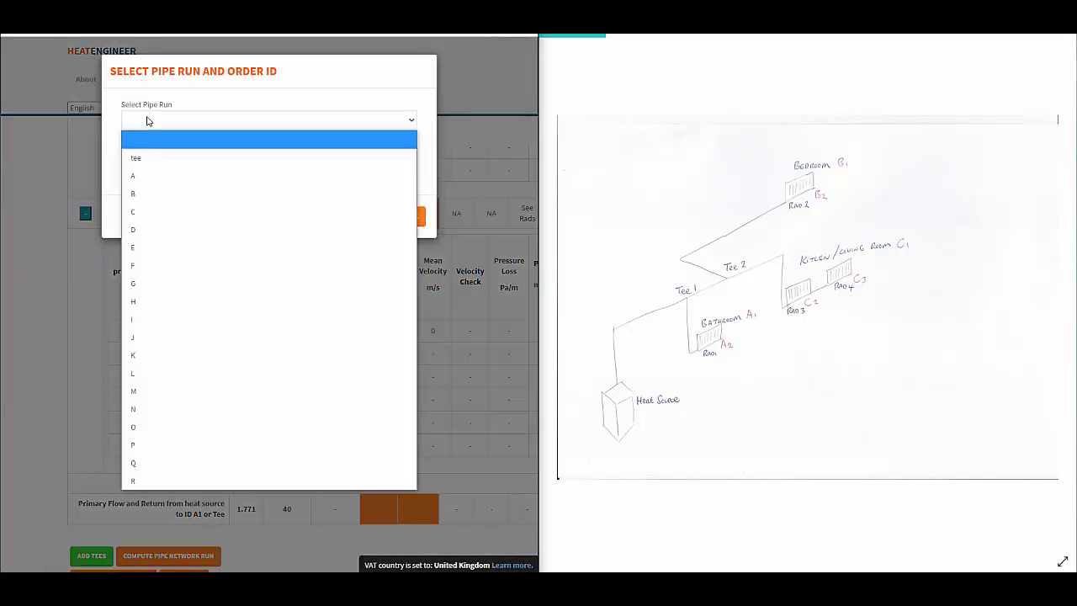
pyautogui.click(150, 211)
pyautogui.click(151, 161)
pyautogui.click(147, 219)
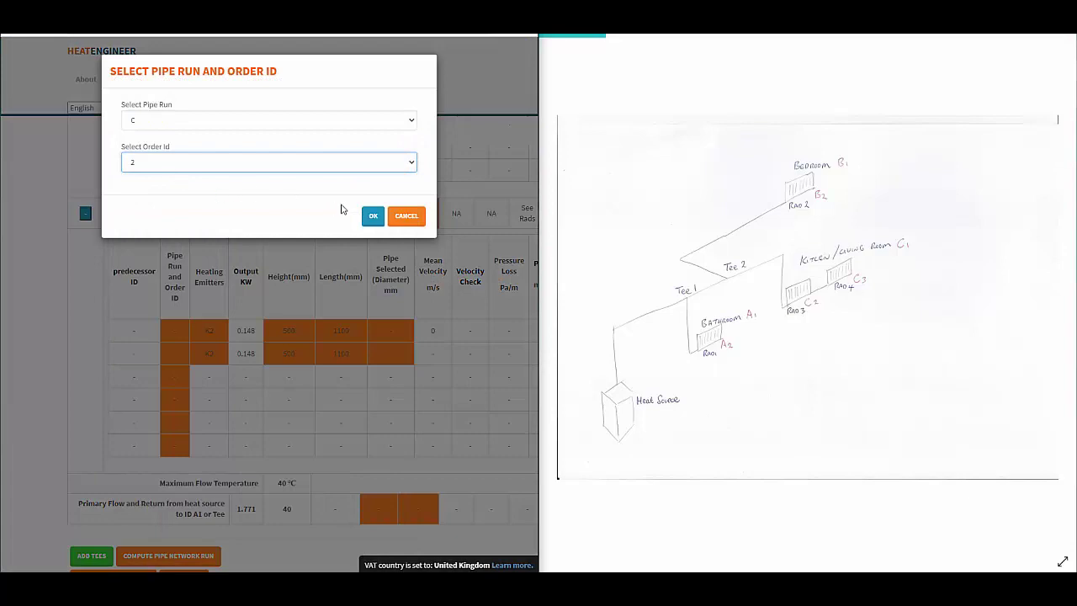
pyautogui.click(373, 215)
pyautogui.click(174, 353)
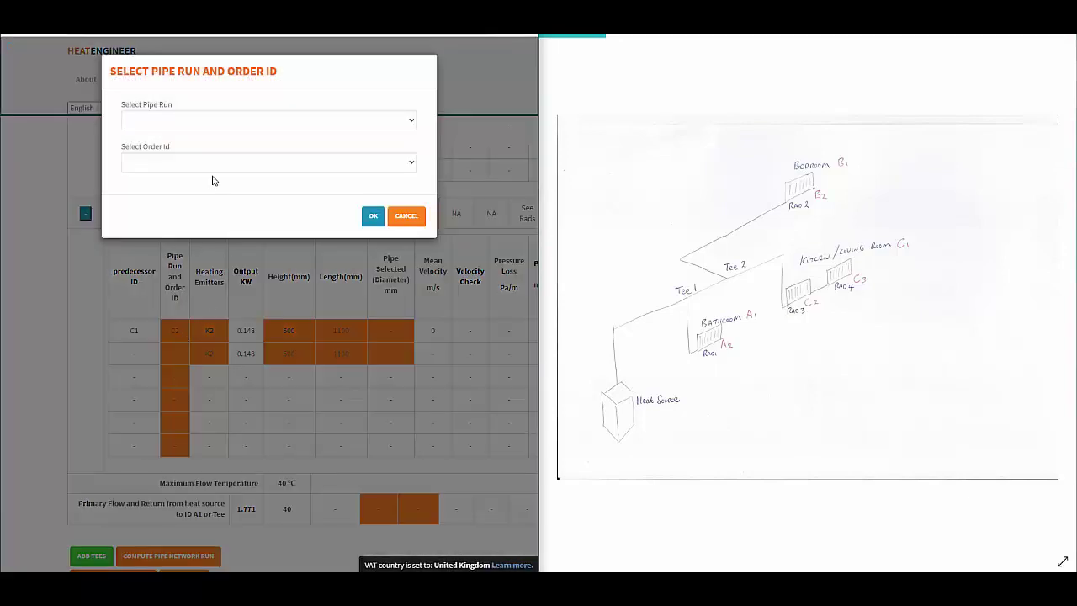
pyautogui.click(151, 122)
pyautogui.click(149, 211)
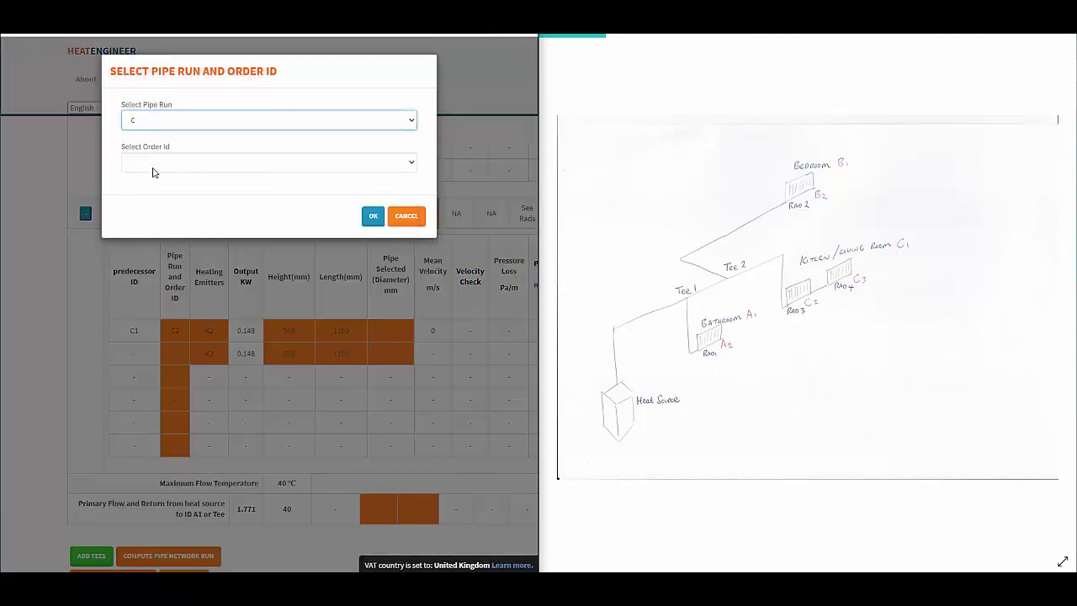
pyautogui.click(153, 172)
pyautogui.click(177, 229)
pyautogui.click(367, 218)
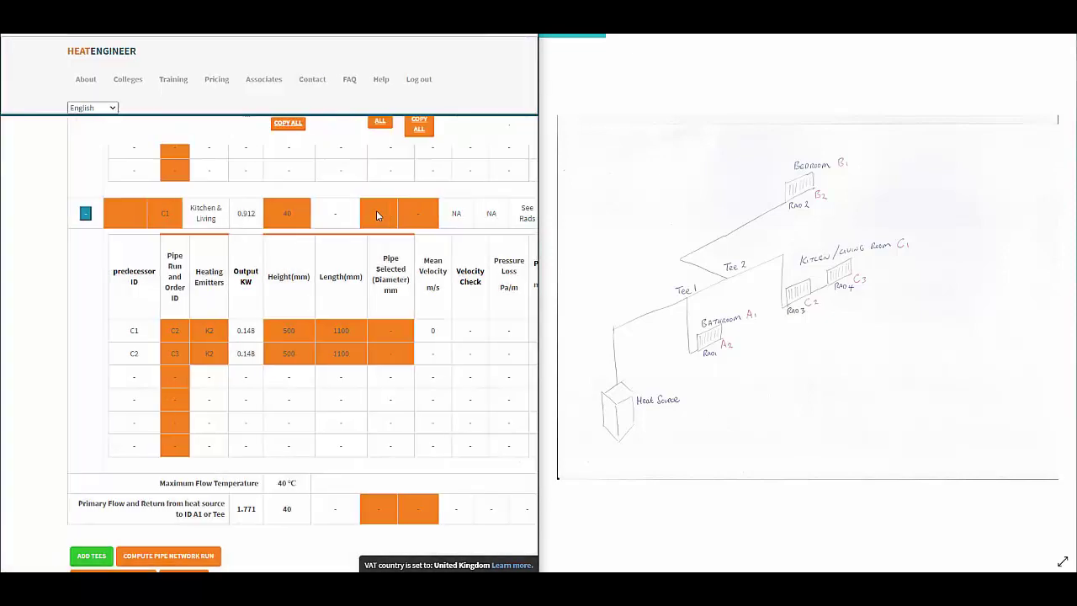
pyautogui.scroll(-2, 218, 320)
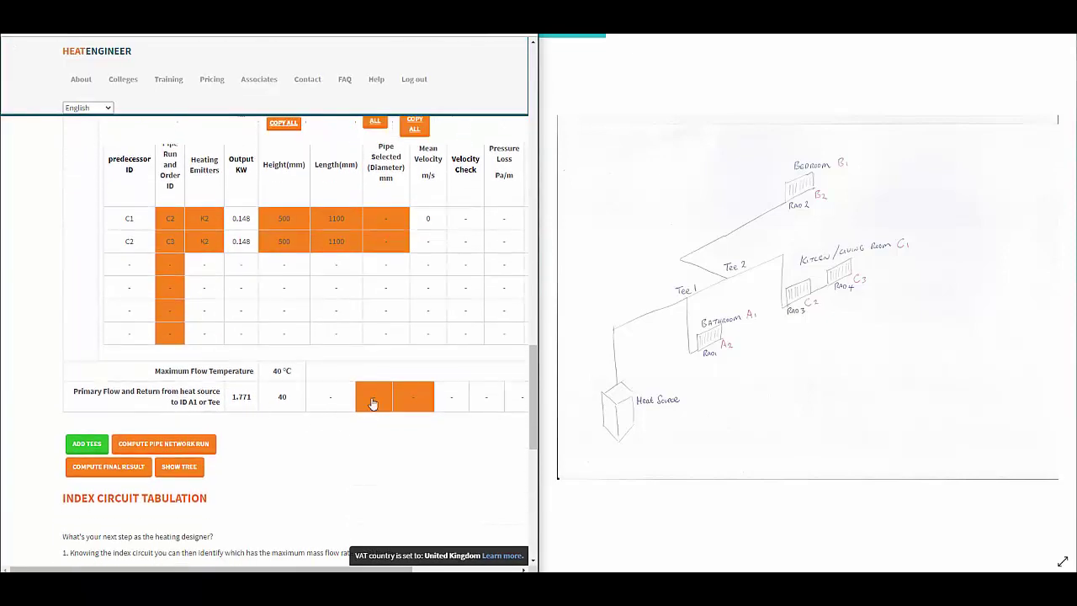
# Step: Collapse the Bathroom 1 and Bedroom 1 radiator details
pyautogui.scroll(5, 379, 353)
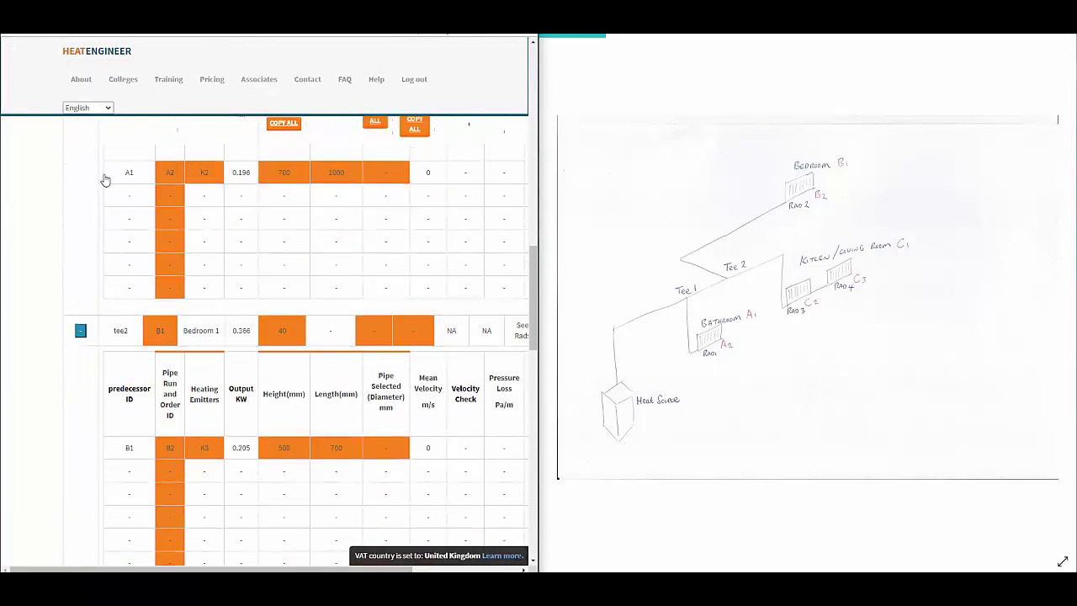
pyautogui.scroll(5, 122, 288)
pyautogui.click(80, 392)
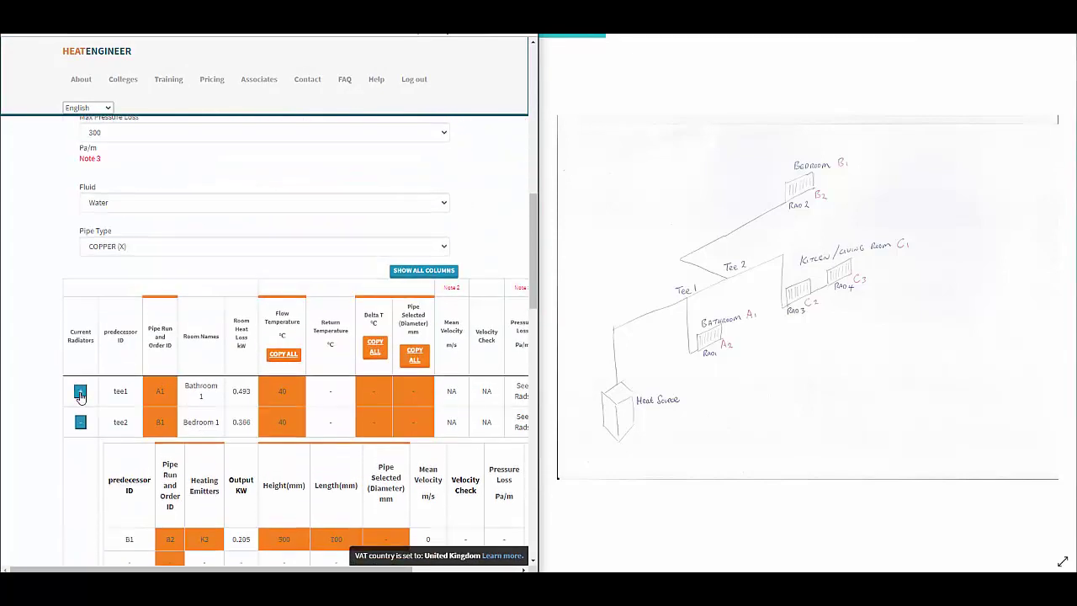
pyautogui.scroll(-2, 80, 378)
pyautogui.click(80, 311)
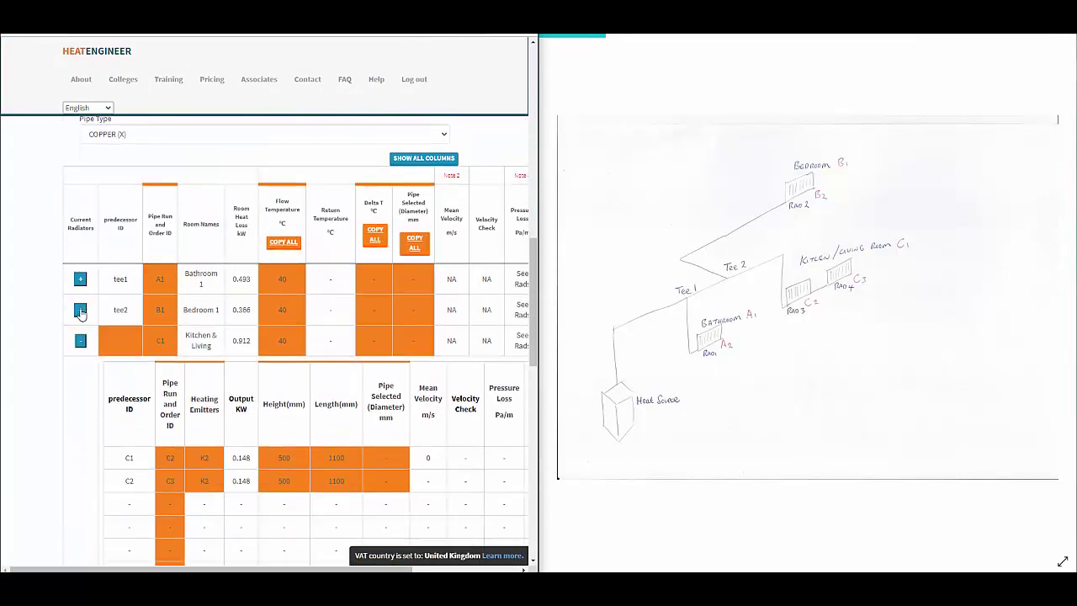
pyautogui.scroll(-2, 89, 296)
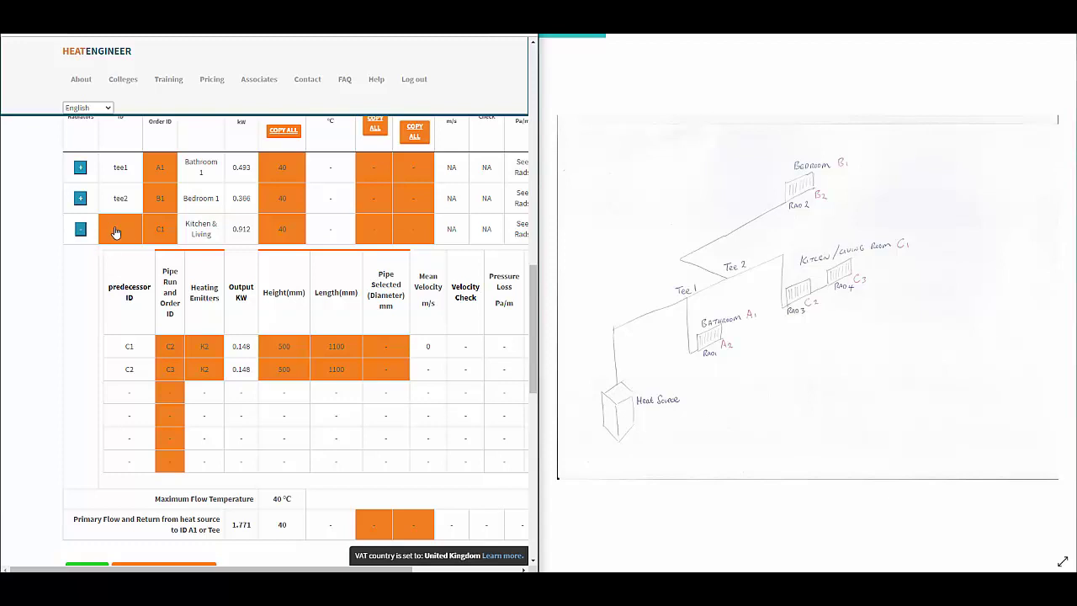
pyautogui.scroll(1, 119, 242)
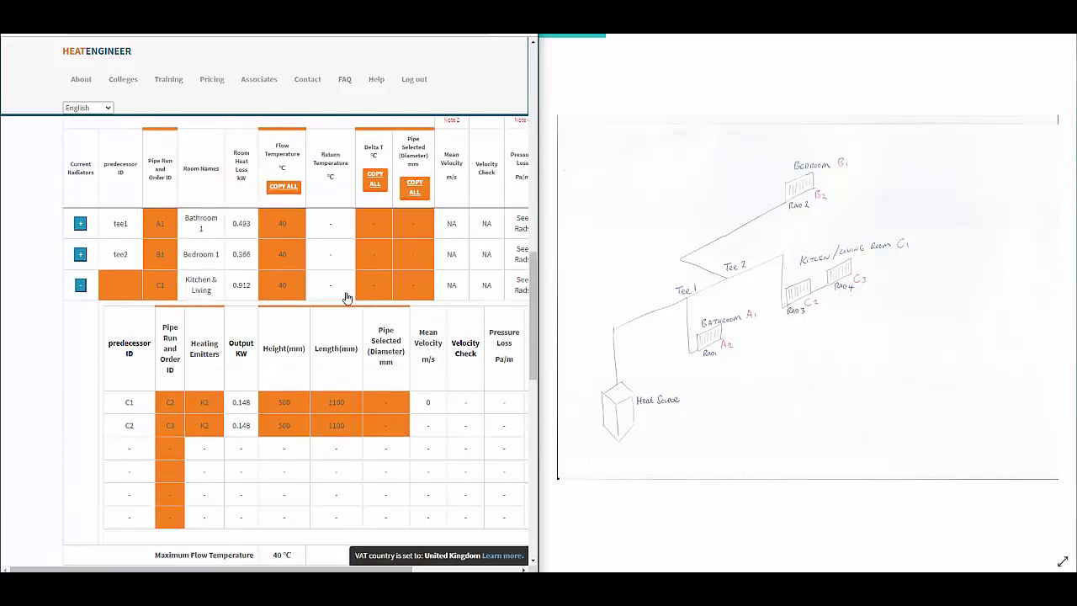
# Step: Set tee2 as the C1 run's predecessor and collapse Kitchen & Living
pyautogui.click(115, 283)
pyautogui.click(143, 123)
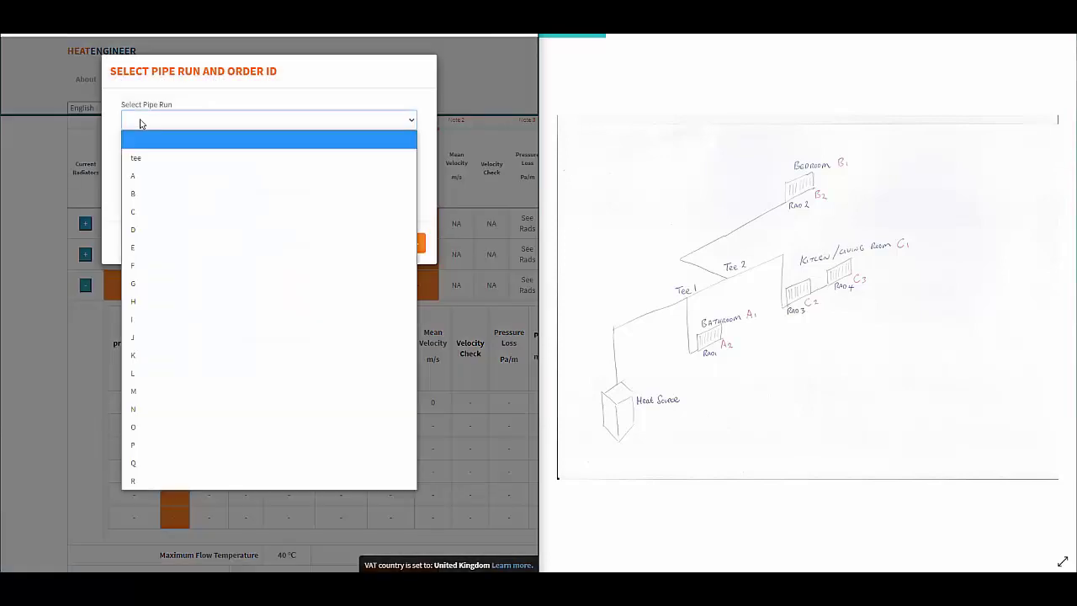
pyautogui.click(144, 158)
pyautogui.click(134, 166)
pyautogui.click(143, 196)
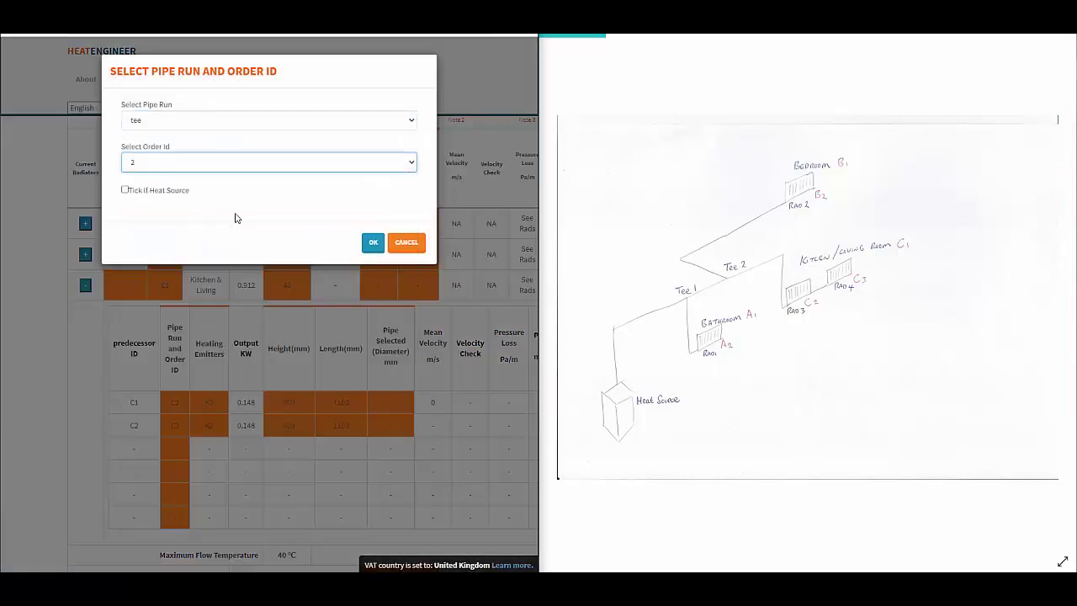
pyautogui.click(372, 242)
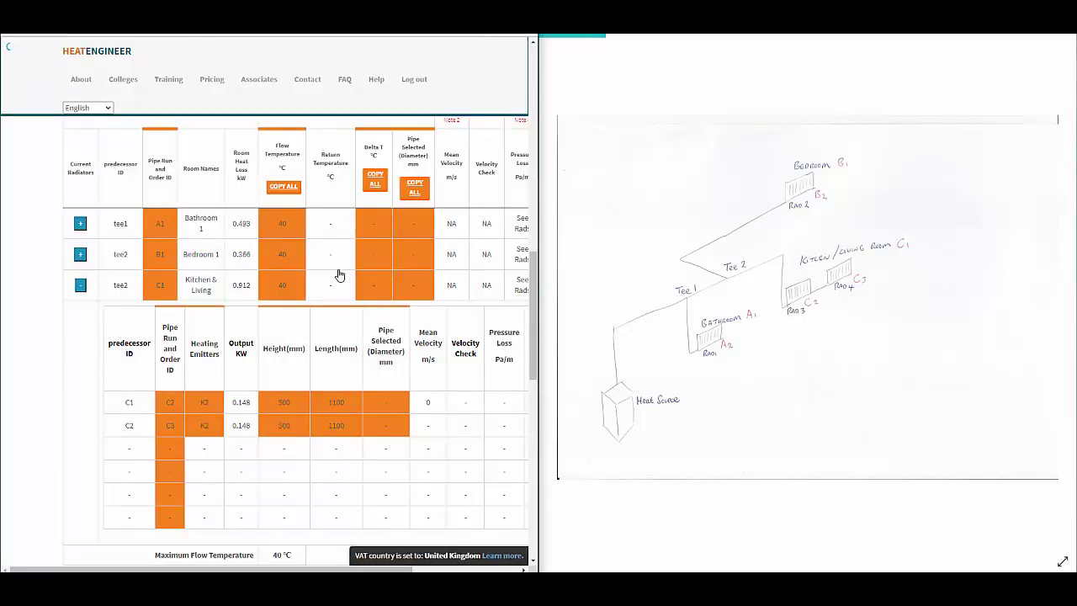
pyautogui.click(80, 287)
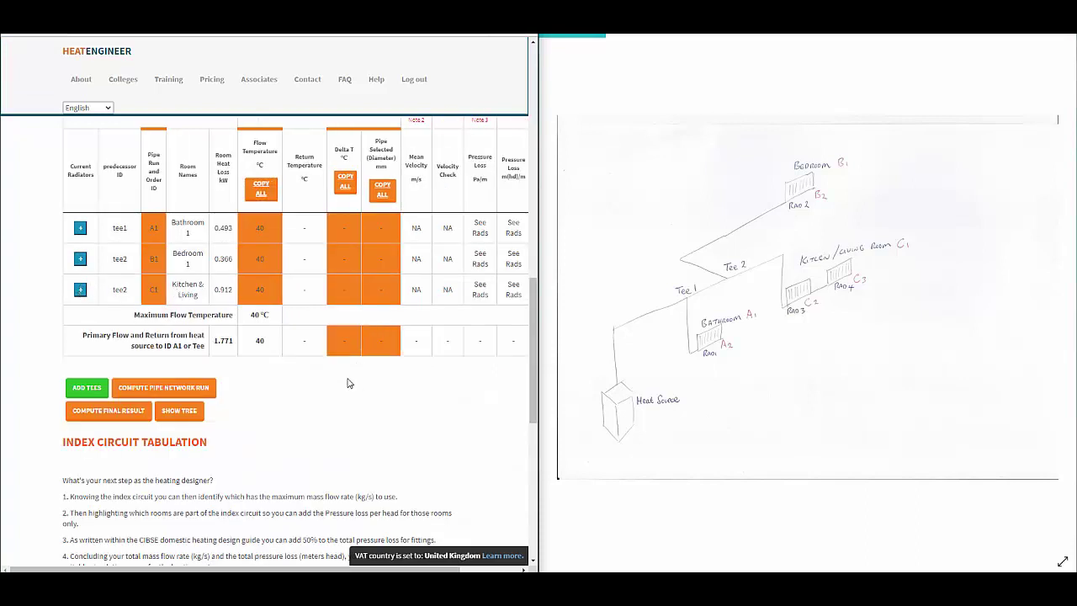
pyautogui.scroll(1, 325, 384)
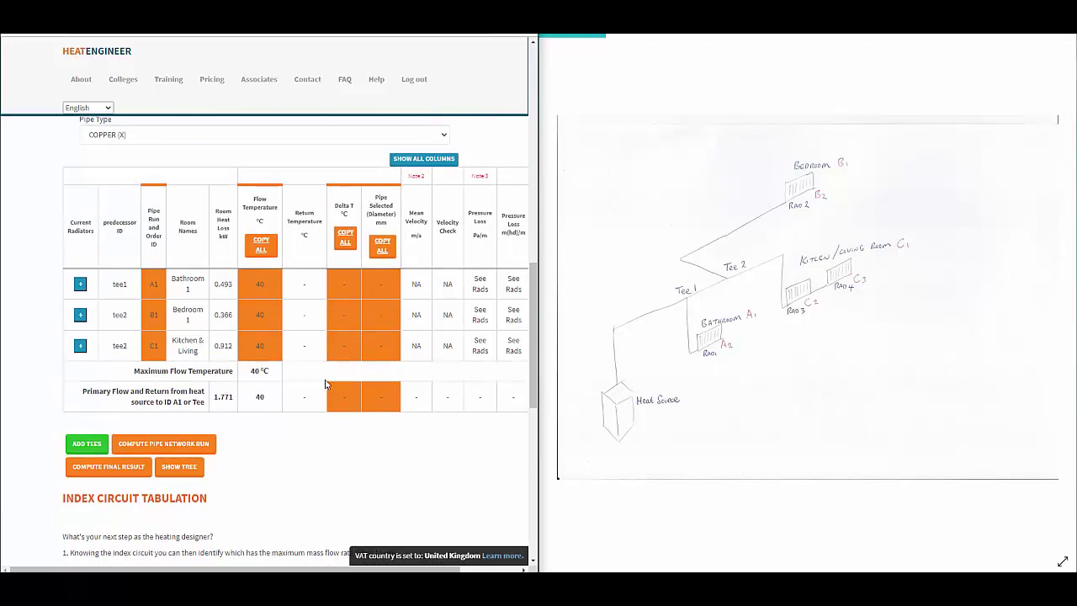
pyautogui.scroll(1, 269, 353)
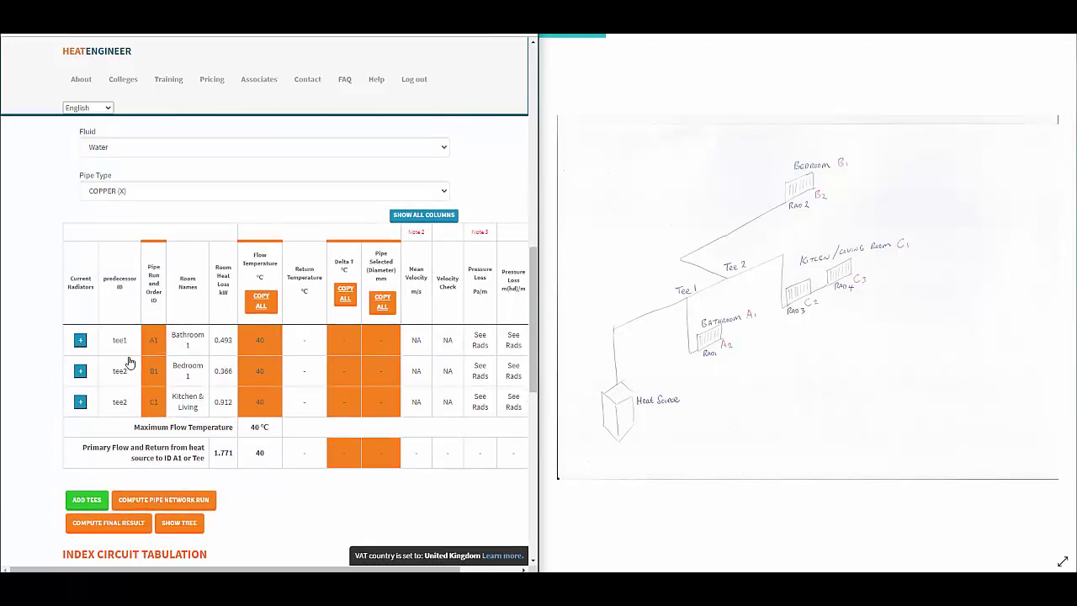
# Step: Add a Tee 1 row to the index circuit table, starting at the heat source
pyautogui.scroll(-1, 153, 273)
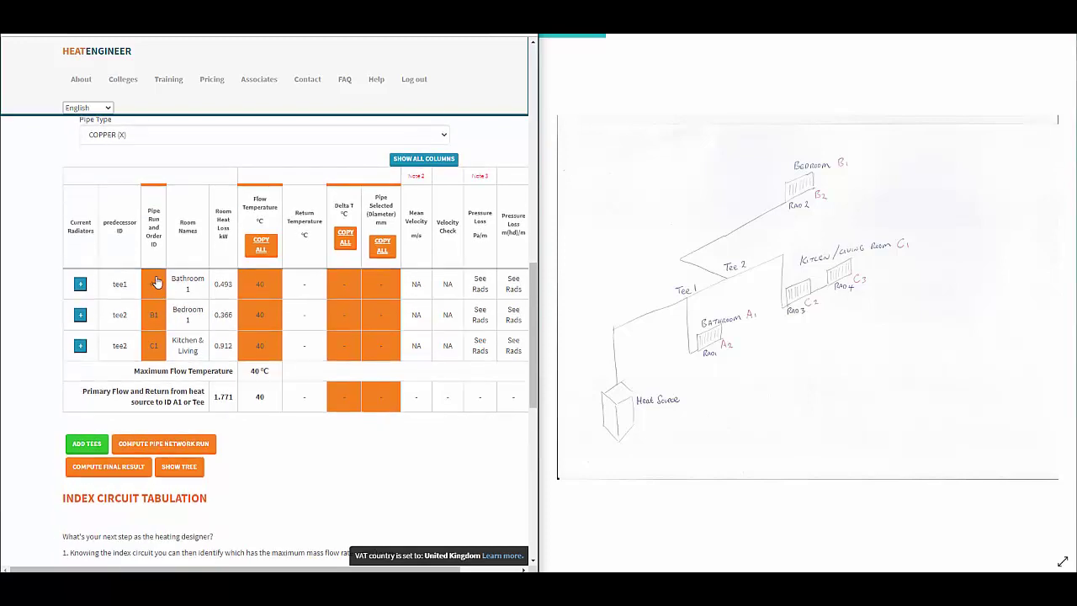
pyautogui.scroll(-1, 155, 298)
pyautogui.click(81, 390)
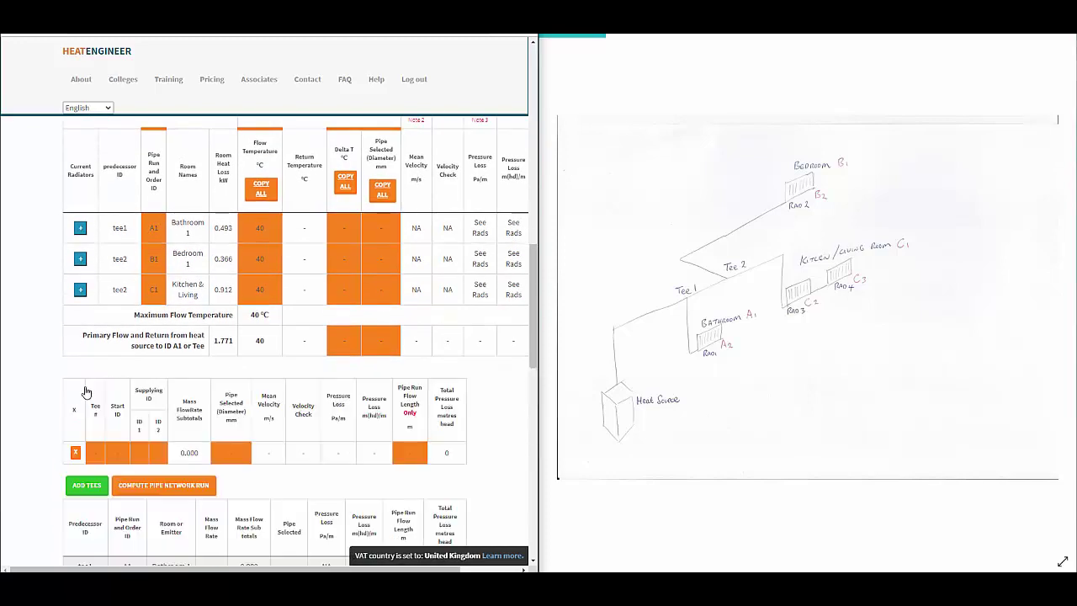
pyautogui.scroll(-1, 105, 423)
pyautogui.scroll(-2, 105, 423)
pyautogui.click(95, 285)
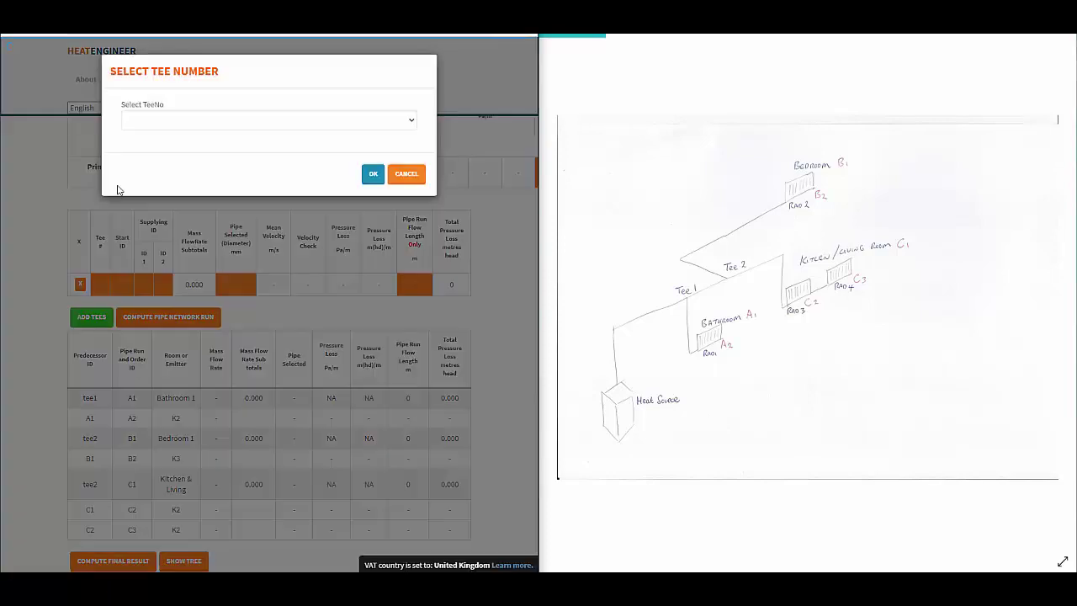
pyautogui.click(149, 122)
pyautogui.click(315, 159)
pyautogui.click(373, 174)
pyautogui.click(124, 293)
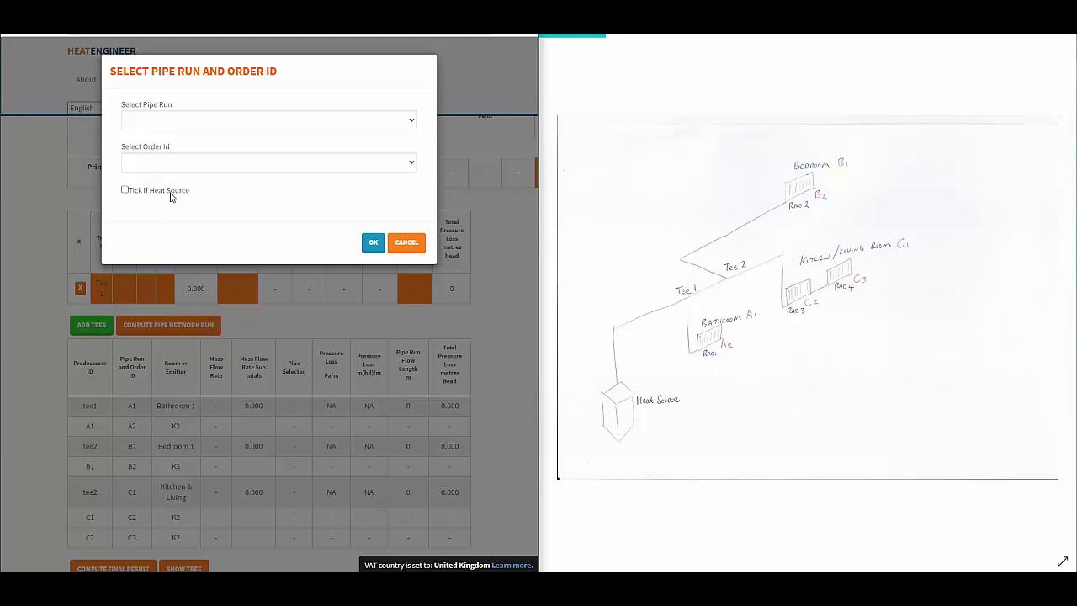
pyautogui.click(373, 242)
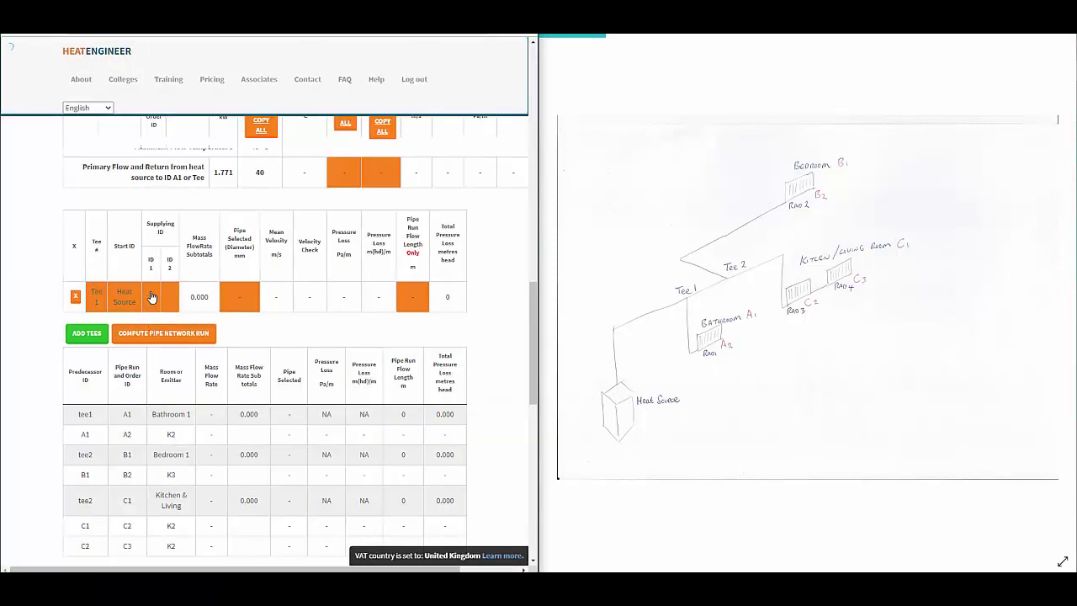
# Step: Set Tee 1's supplied runs to tee2 and C1
pyautogui.click(152, 296)
pyautogui.click(148, 126)
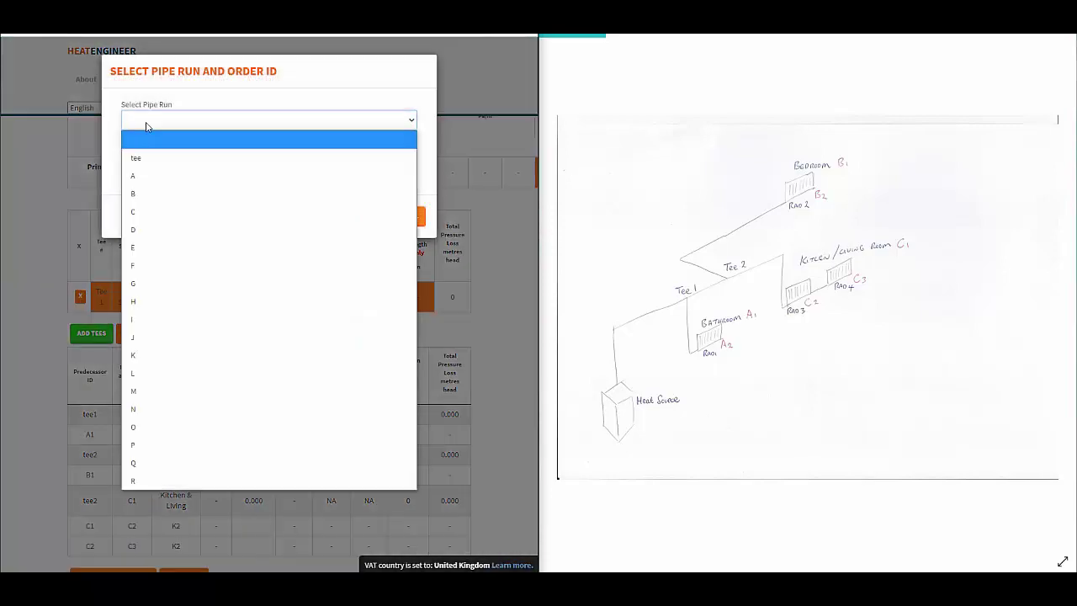
pyautogui.click(143, 160)
pyautogui.click(144, 214)
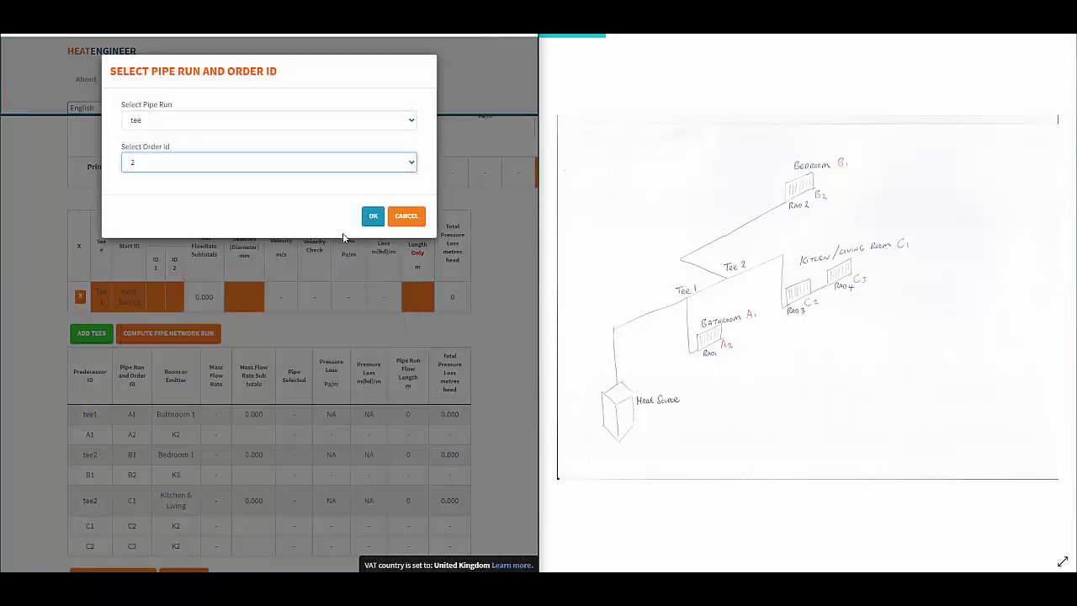
pyautogui.click(373, 215)
pyautogui.click(175, 298)
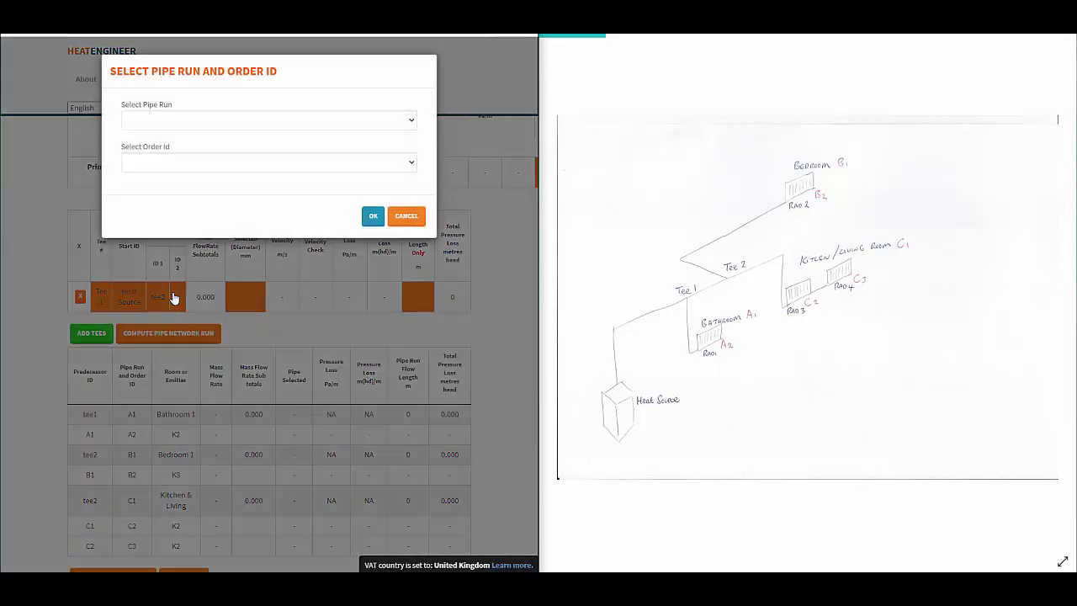
pyautogui.click(227, 123)
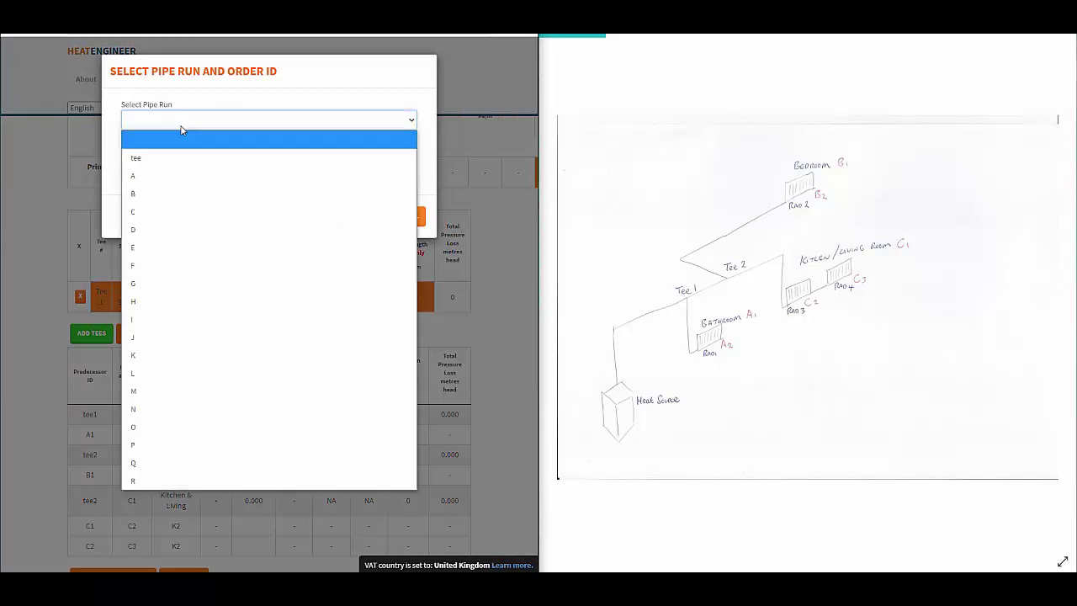
pyautogui.click(140, 211)
pyautogui.click(162, 160)
pyautogui.click(149, 201)
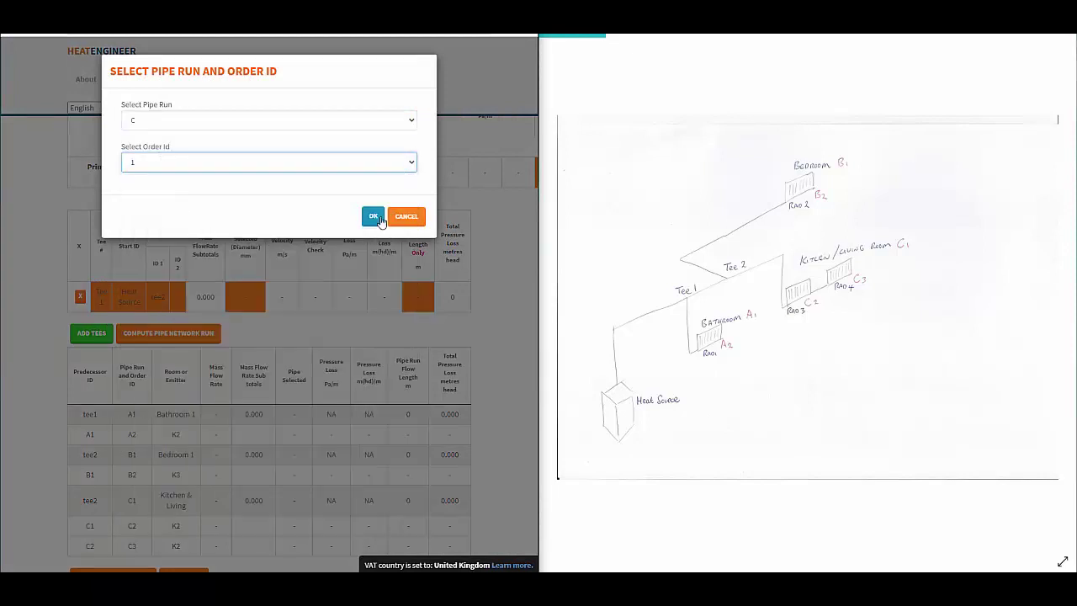
pyautogui.click(372, 212)
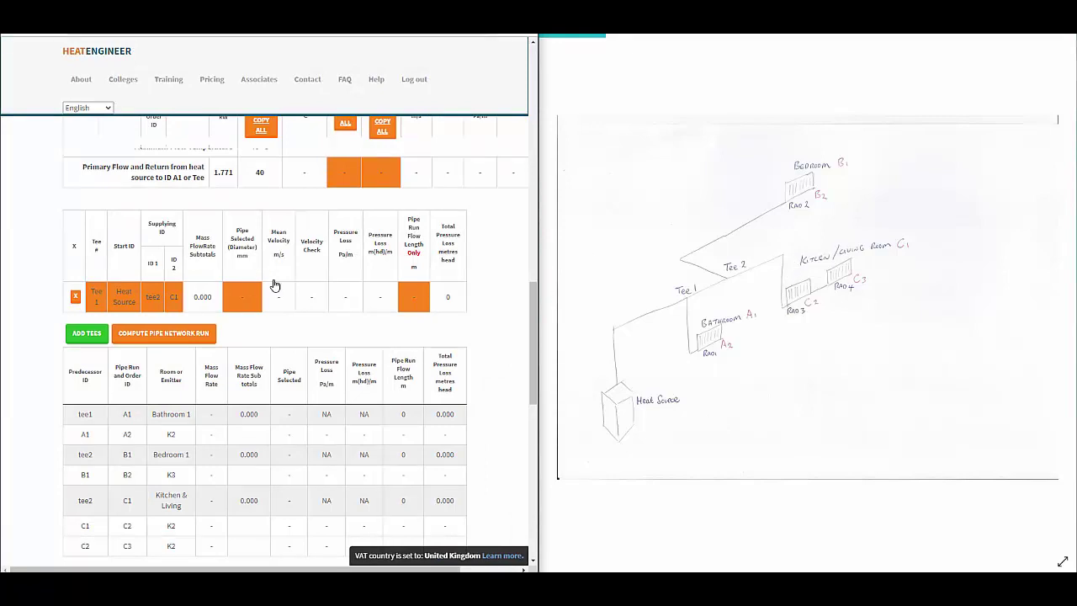
# Step: Add a Tee 2 row starting from tee1
pyautogui.scroll(1, 237, 310)
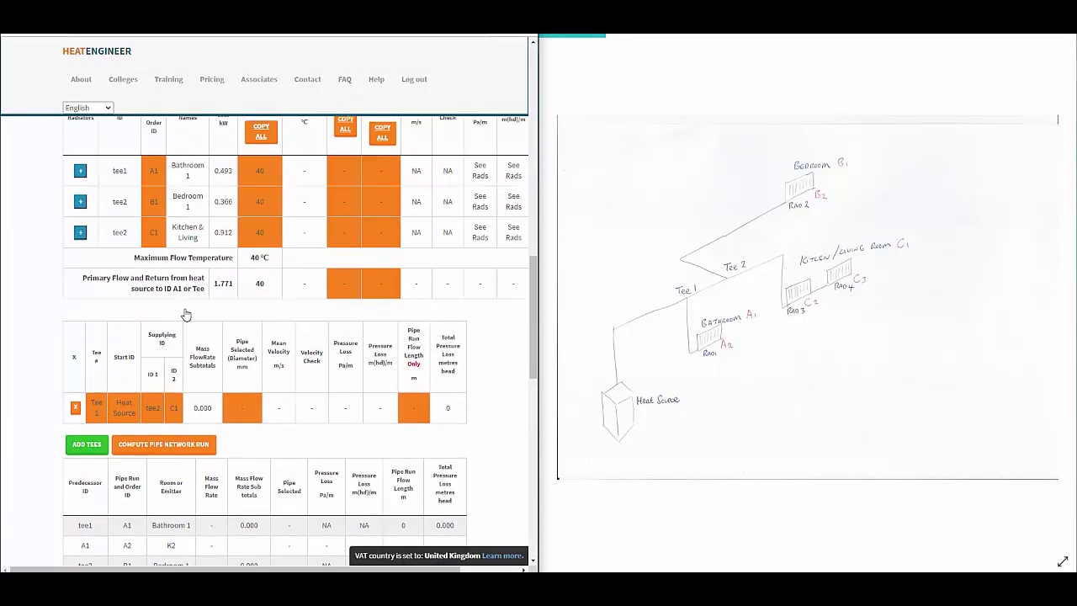
pyautogui.scroll(-1, 89, 337)
pyautogui.click(88, 333)
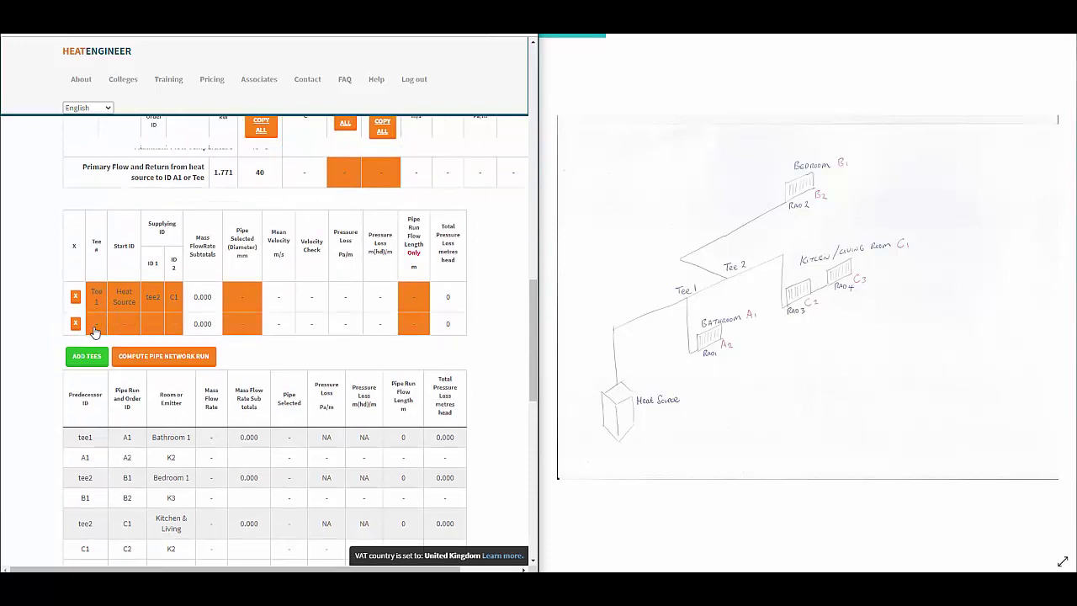
pyautogui.click(94, 332)
pyautogui.click(145, 127)
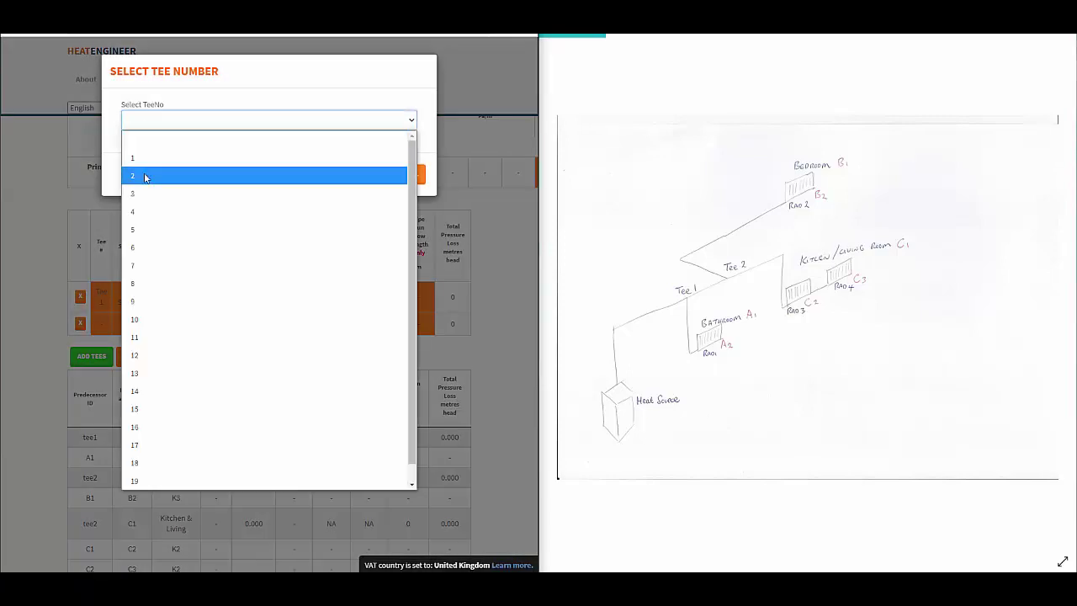
pyautogui.click(145, 177)
pyautogui.click(371, 174)
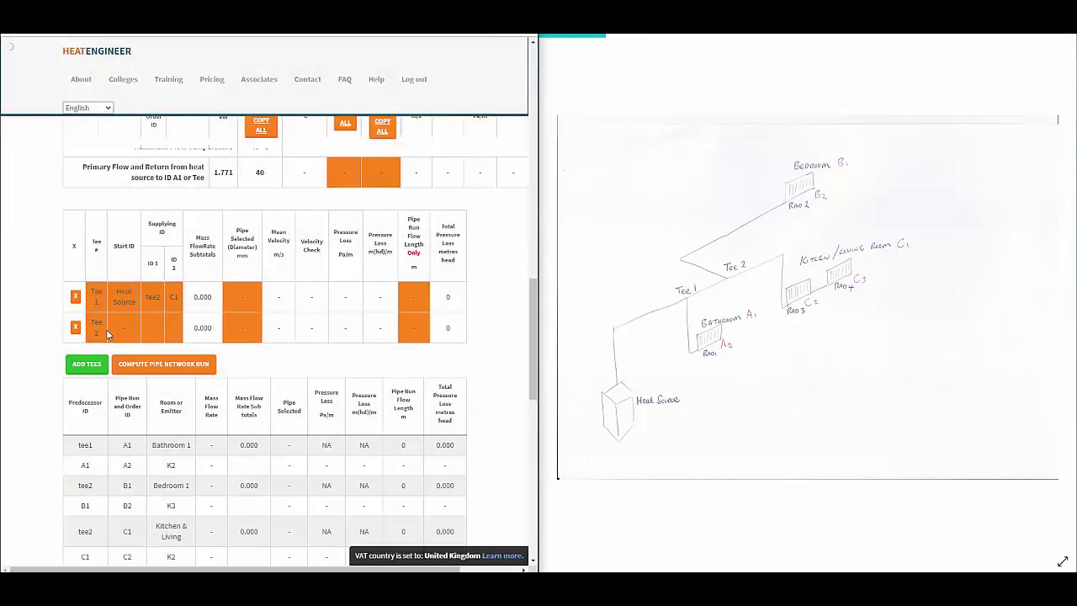
pyautogui.click(133, 328)
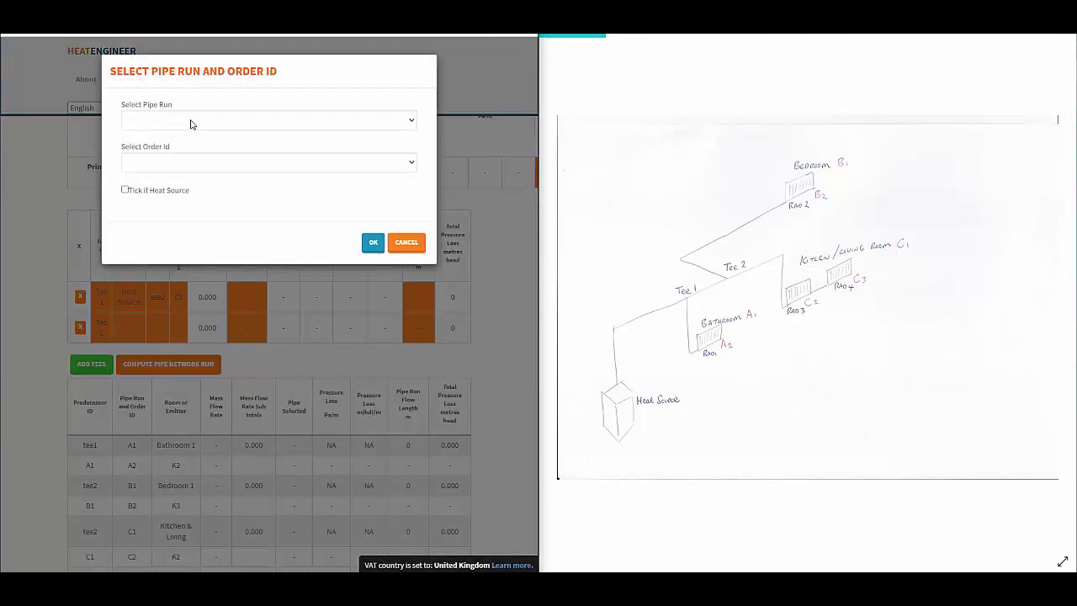
pyautogui.click(190, 124)
pyautogui.click(166, 157)
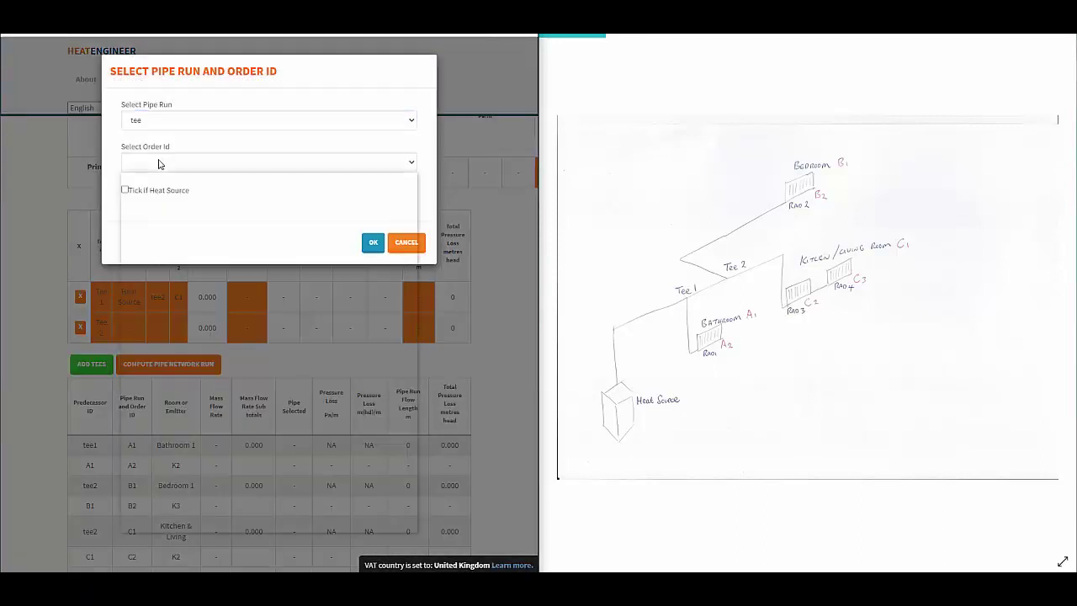
pyautogui.click(164, 161)
pyautogui.click(154, 205)
pyautogui.click(373, 241)
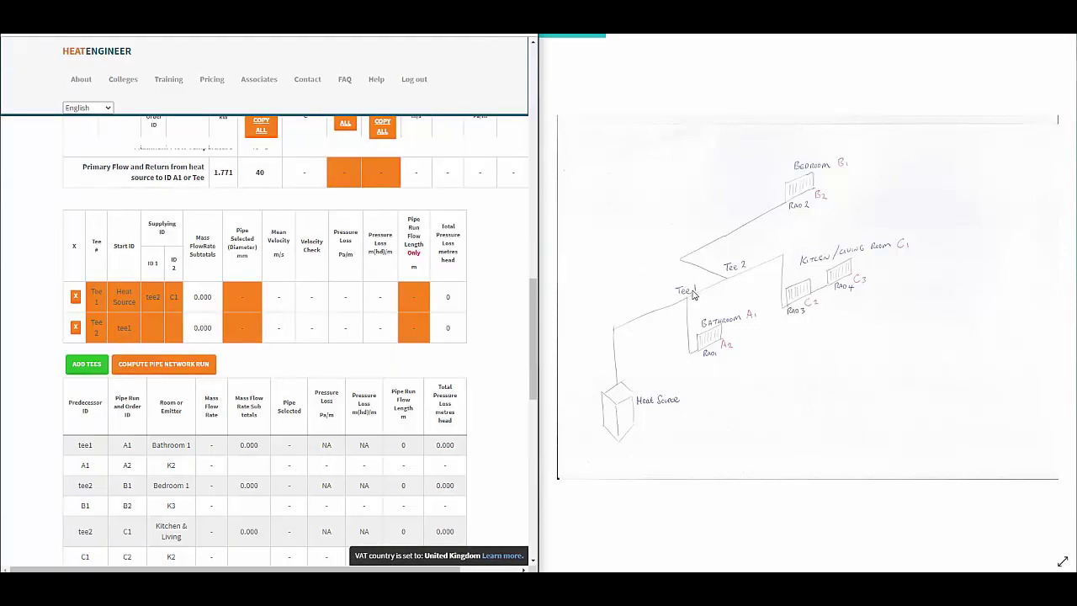
# Step: Set Tee 2's supplied runs to B1 and C1
pyautogui.click(152, 336)
pyautogui.click(270, 120)
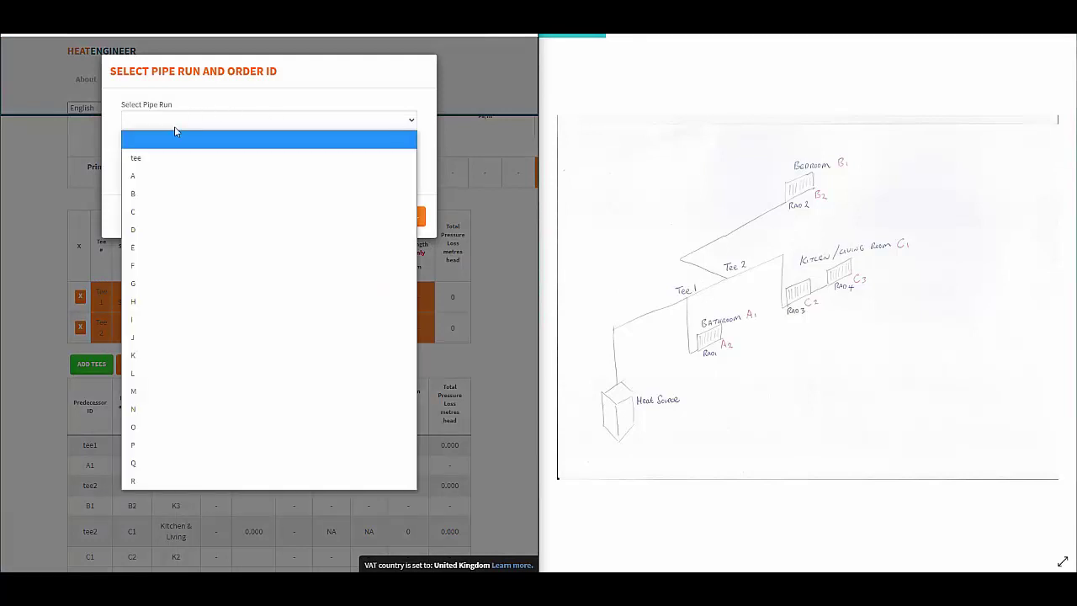
pyautogui.click(153, 196)
pyautogui.click(156, 165)
pyautogui.click(153, 198)
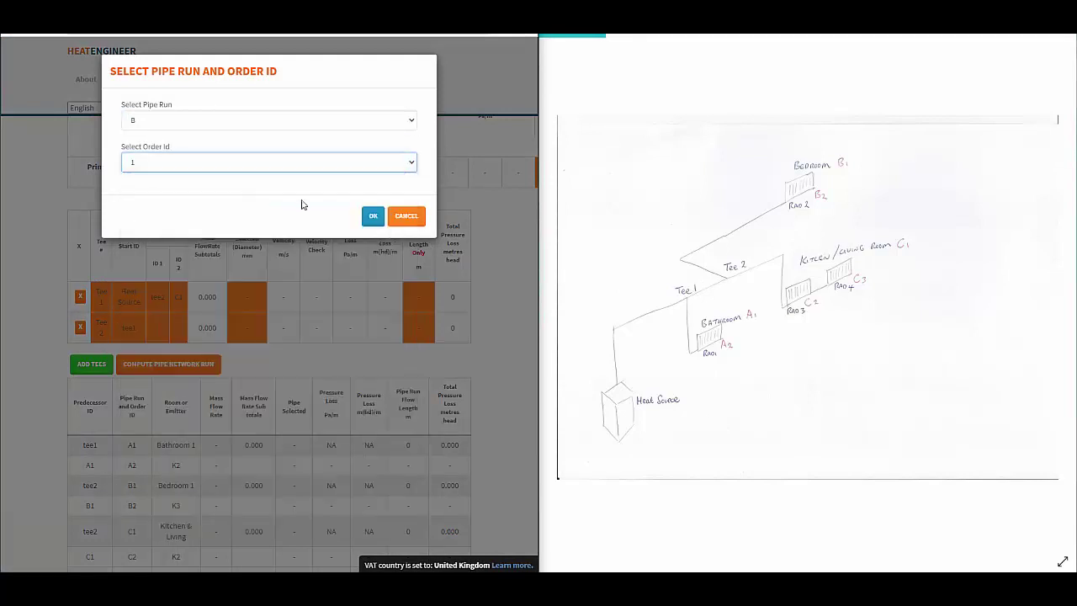
pyautogui.click(372, 216)
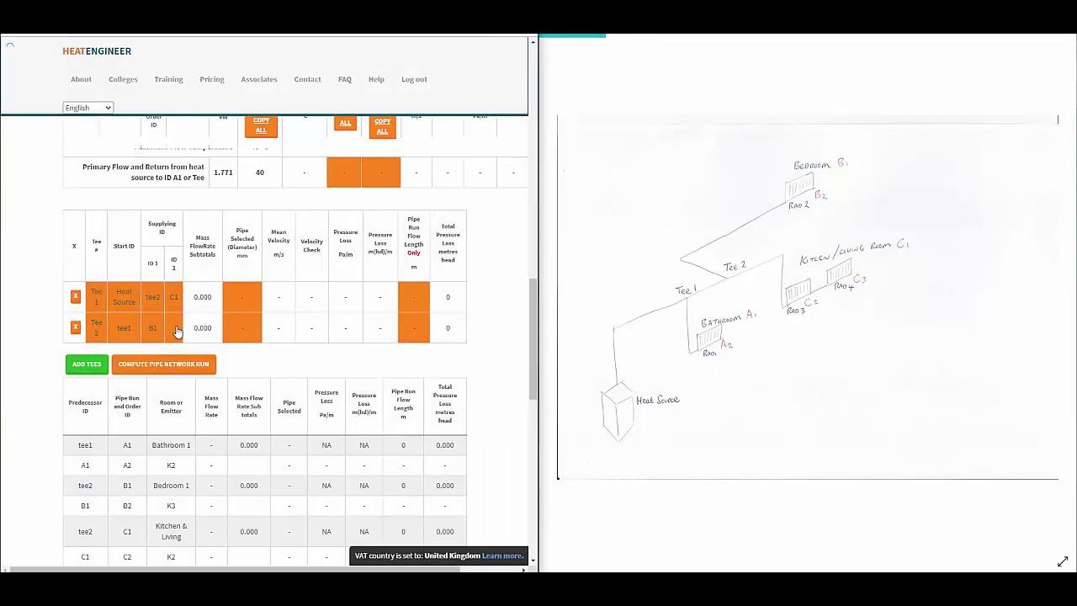
pyautogui.click(175, 328)
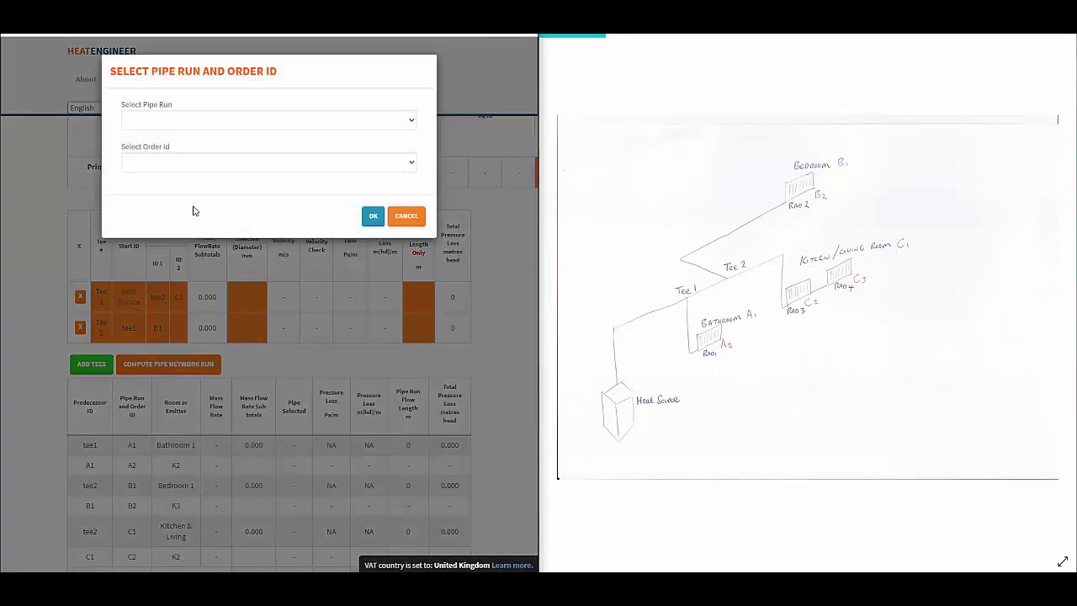
pyautogui.click(164, 122)
pyautogui.click(145, 214)
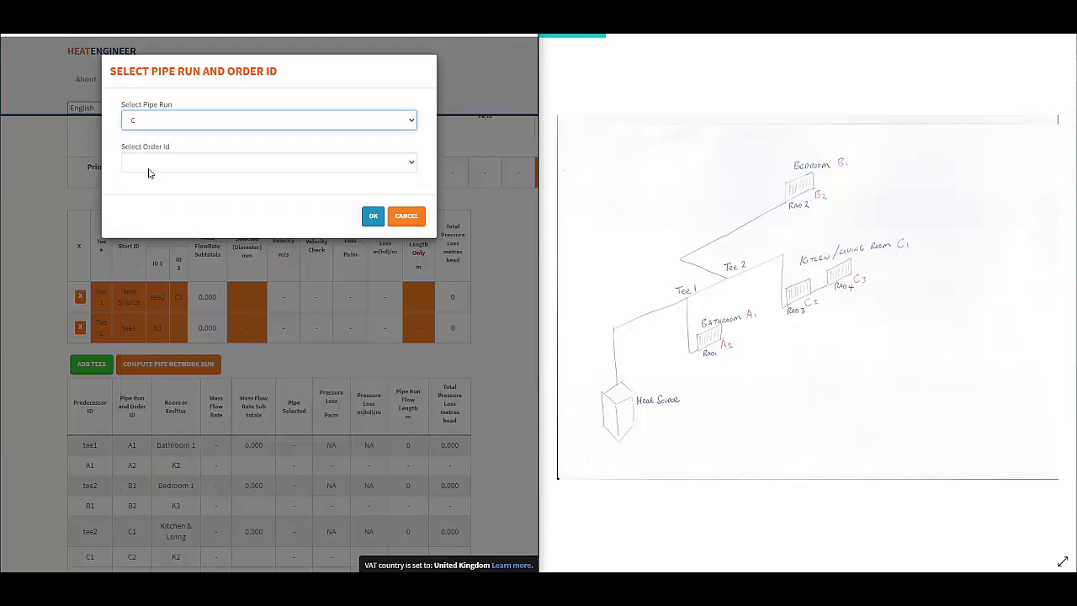
pyautogui.click(149, 163)
pyautogui.click(152, 203)
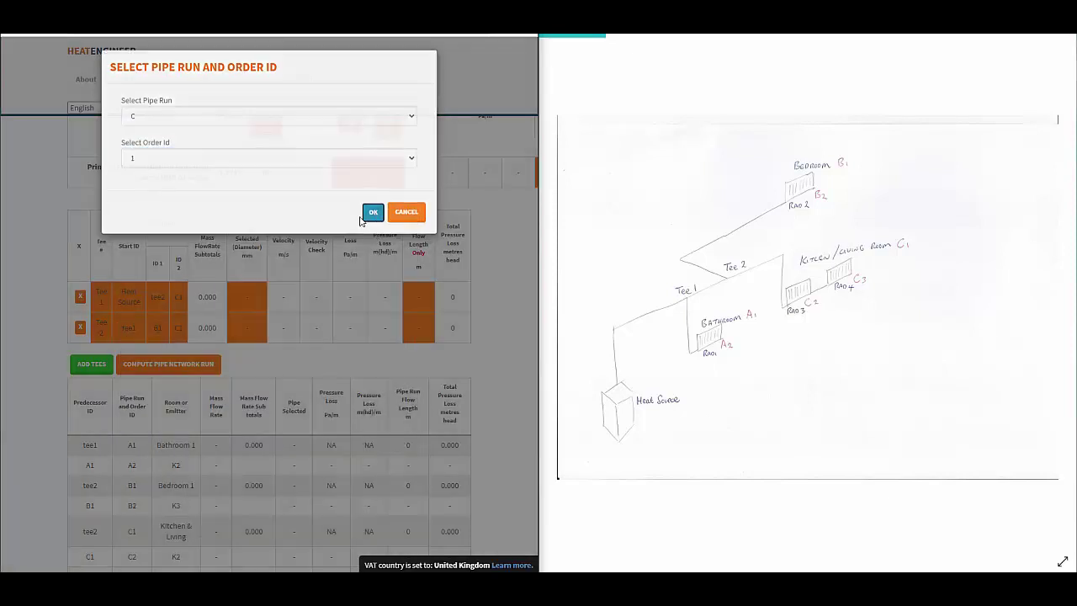
pyautogui.click(371, 214)
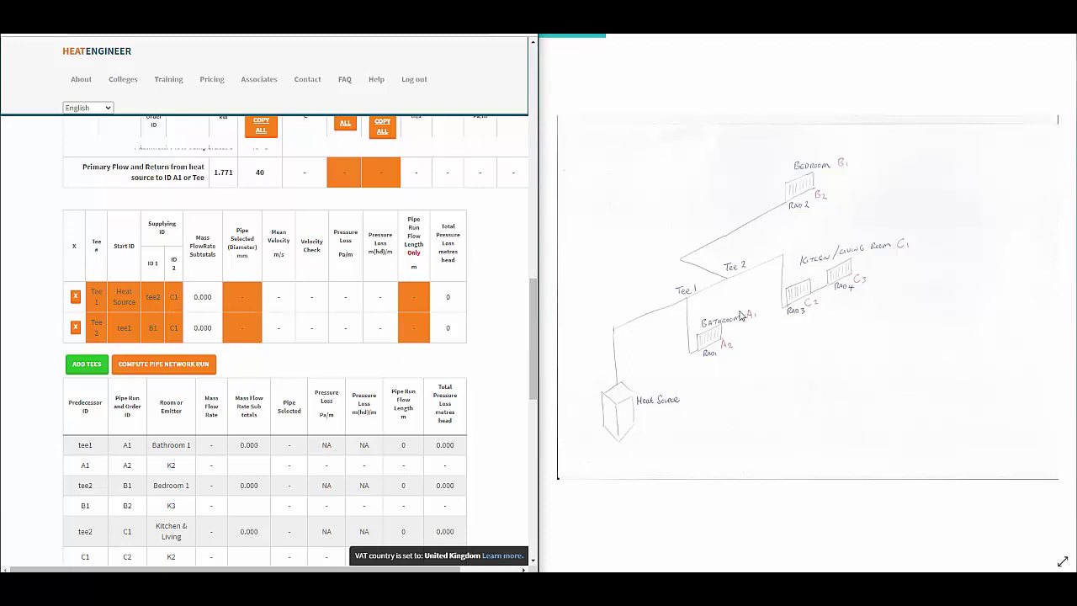
# Step: Change Tee 1's second supplied run from C1 to A1
pyautogui.click(172, 300)
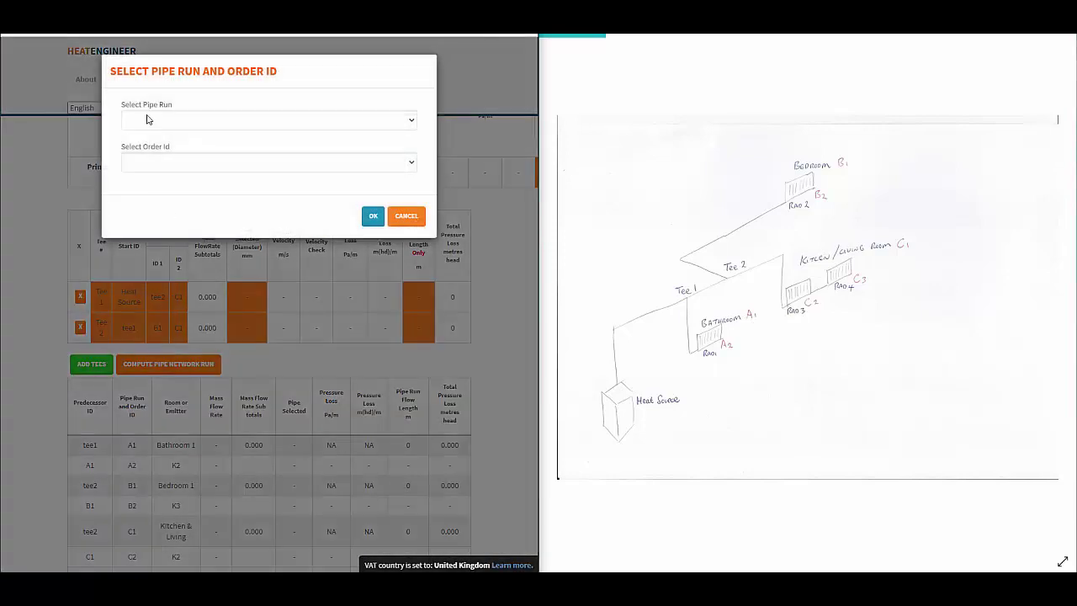
pyautogui.click(148, 119)
pyautogui.click(144, 175)
pyautogui.click(148, 162)
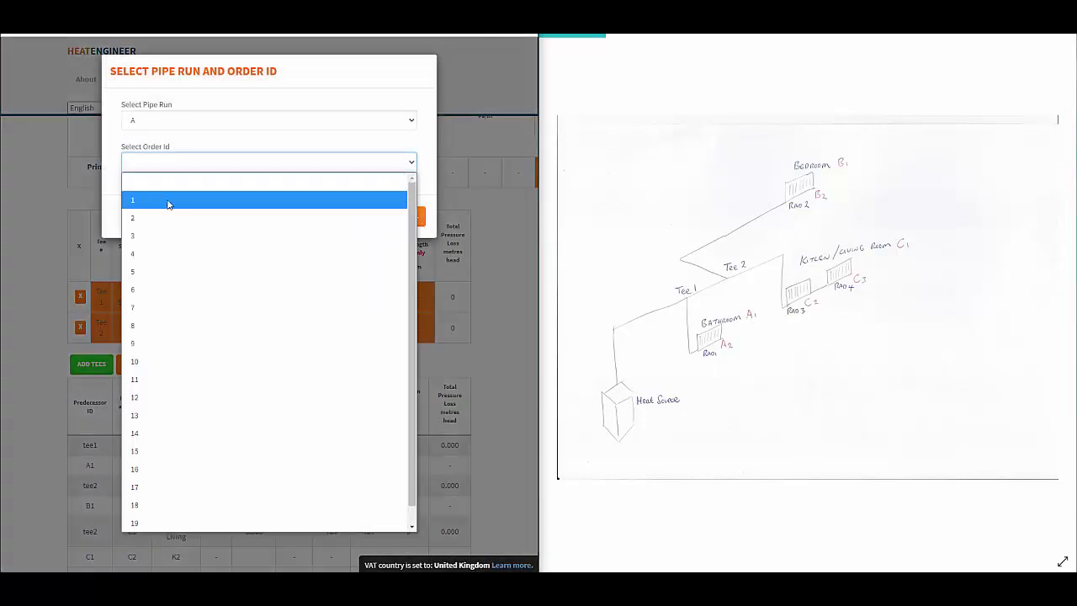
pyautogui.click(169, 199)
pyautogui.click(373, 217)
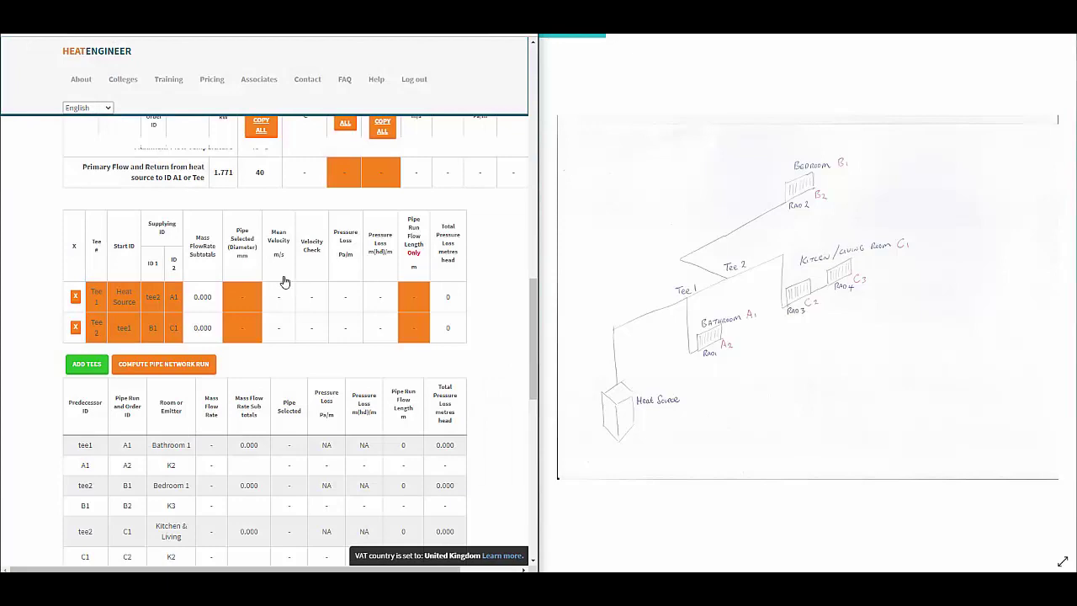
# Step: Enter a 7 °C delta T for the room circuits, giving a 33 °C return
pyautogui.scroll(5, 260, 312)
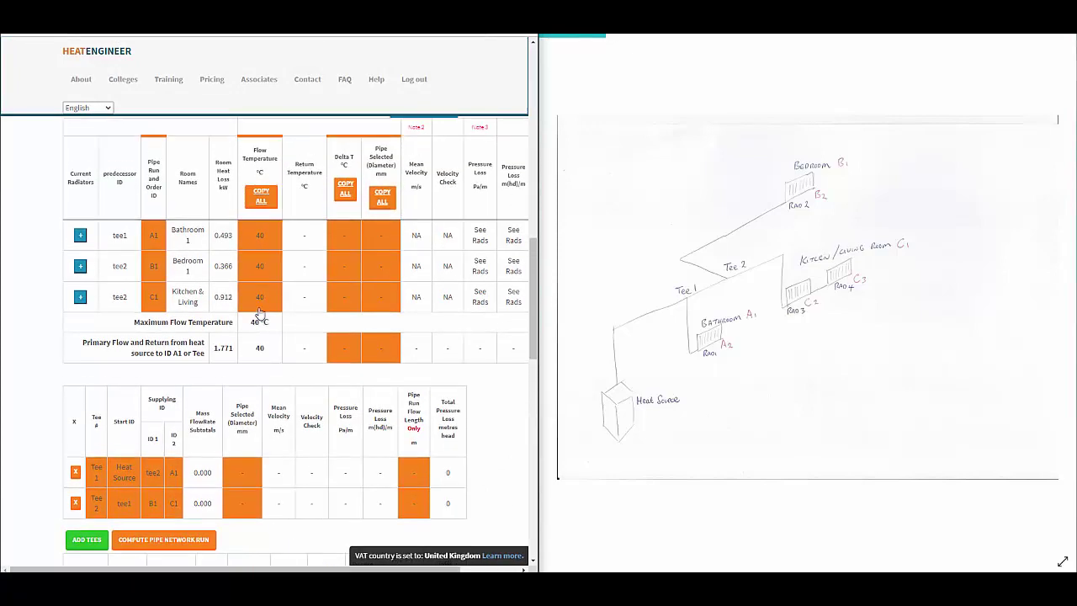
pyautogui.click(260, 310)
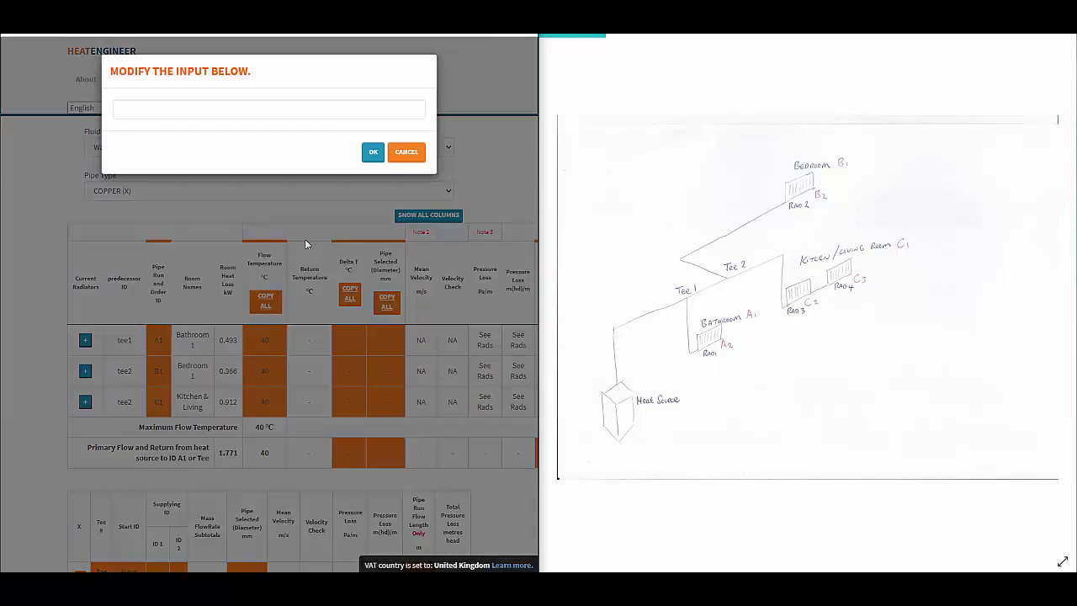
pyautogui.click(219, 113)
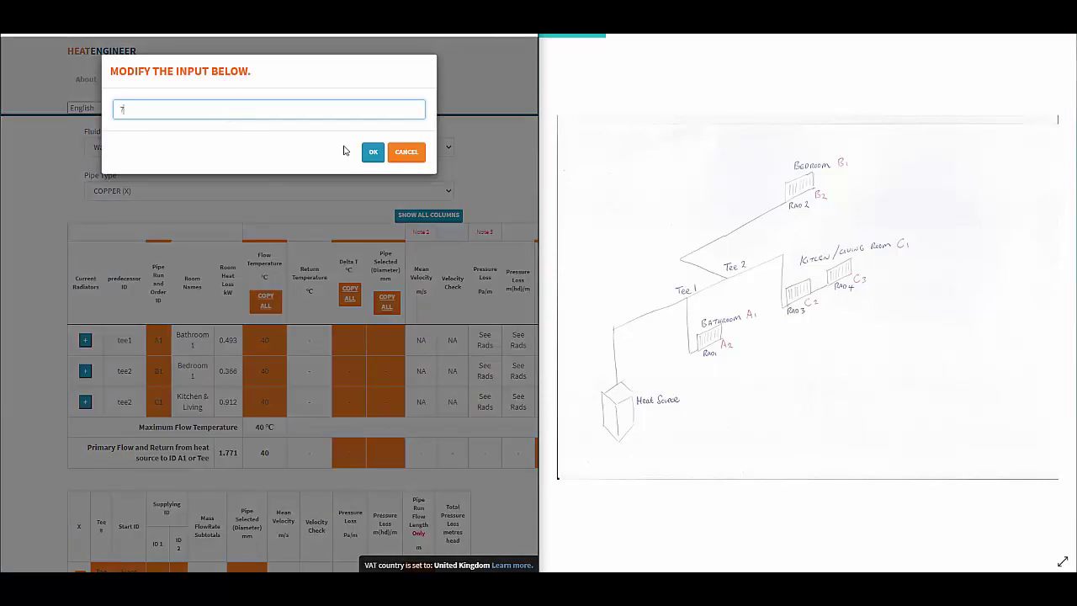
pyautogui.write('7')
pyautogui.click(373, 152)
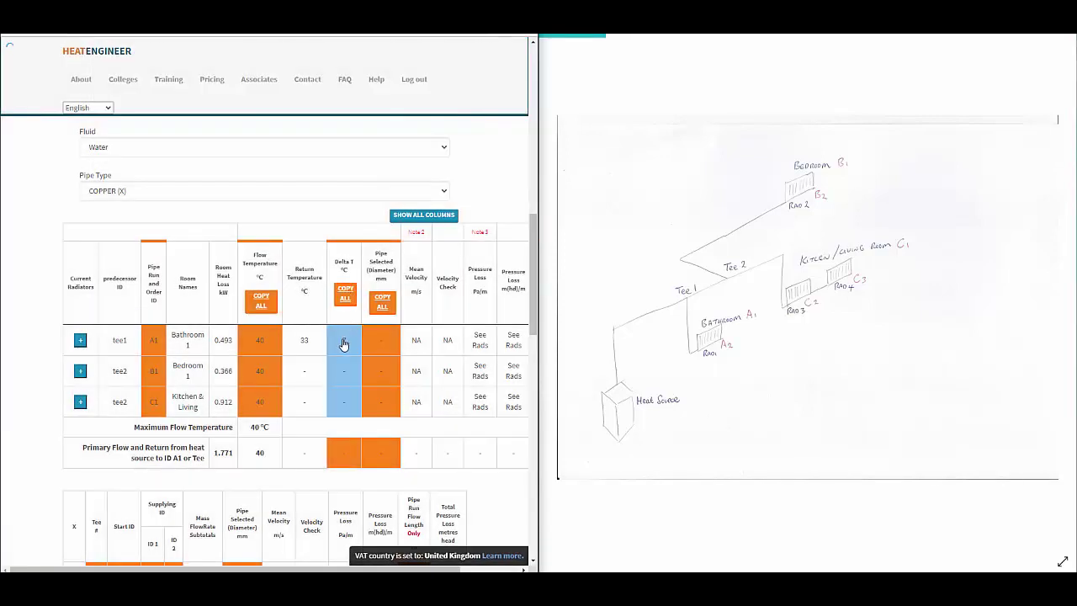
pyautogui.scroll(-2, 81, 370)
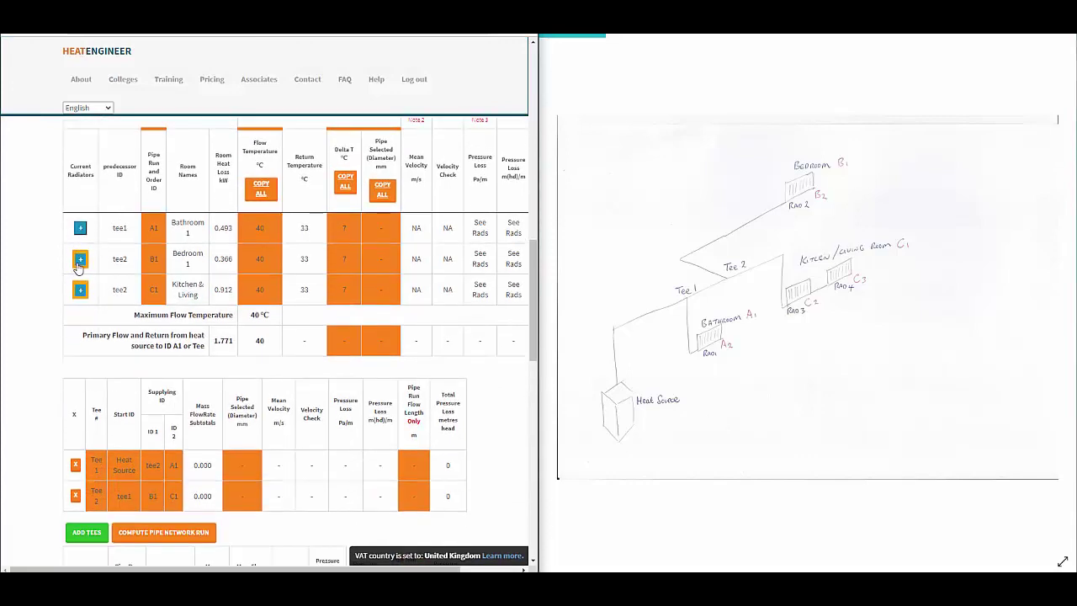
pyautogui.click(79, 259)
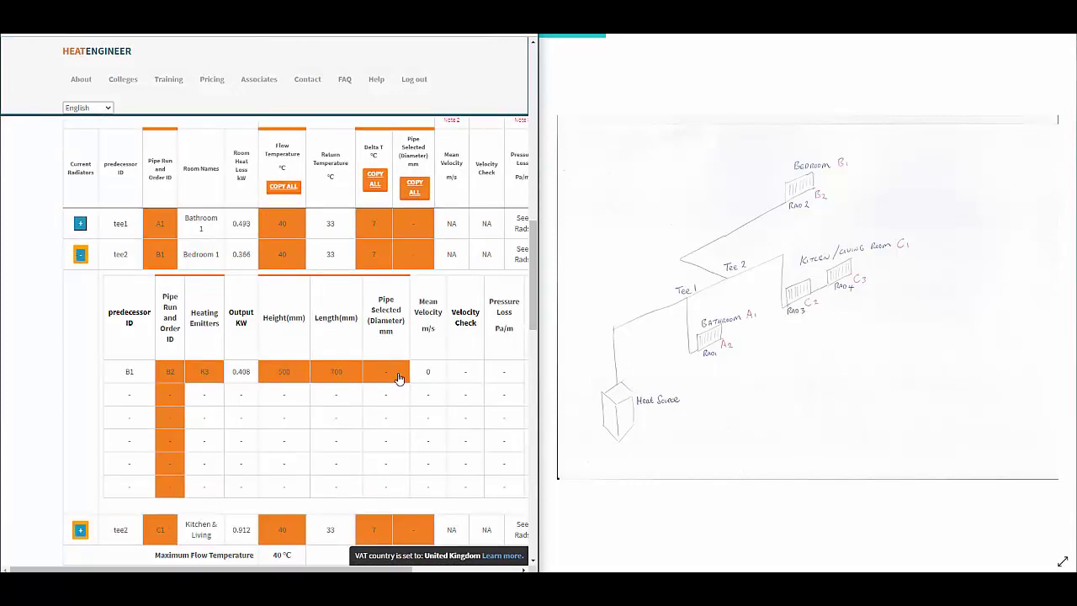
pyautogui.click(80, 254)
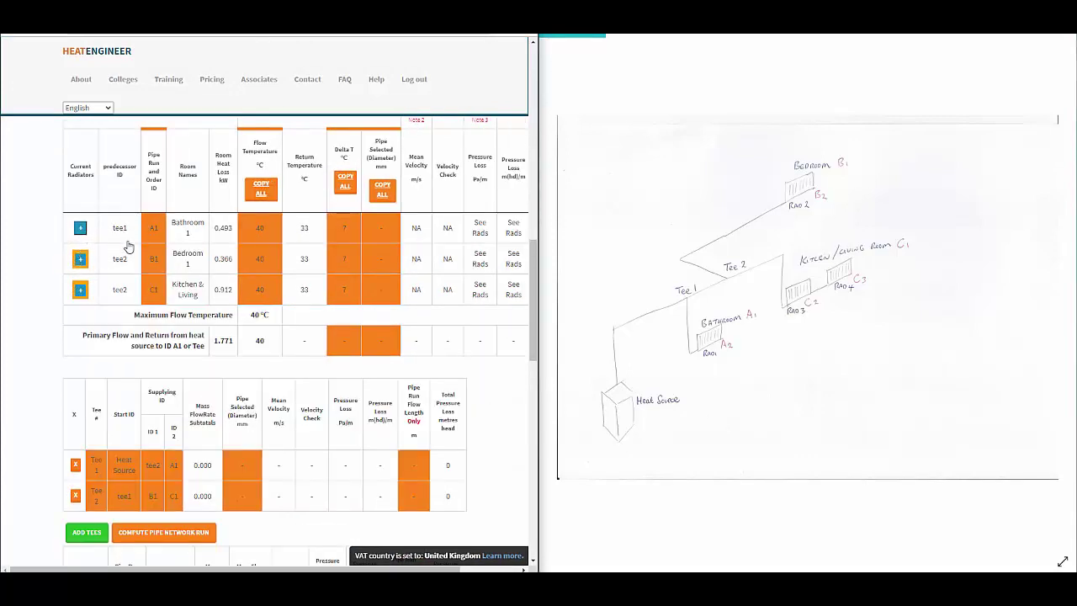
# Step: Set the room circuits' pipe size to 15 mm and expand Bedroom 1's radiator rows
pyautogui.scroll(1, 396, 286)
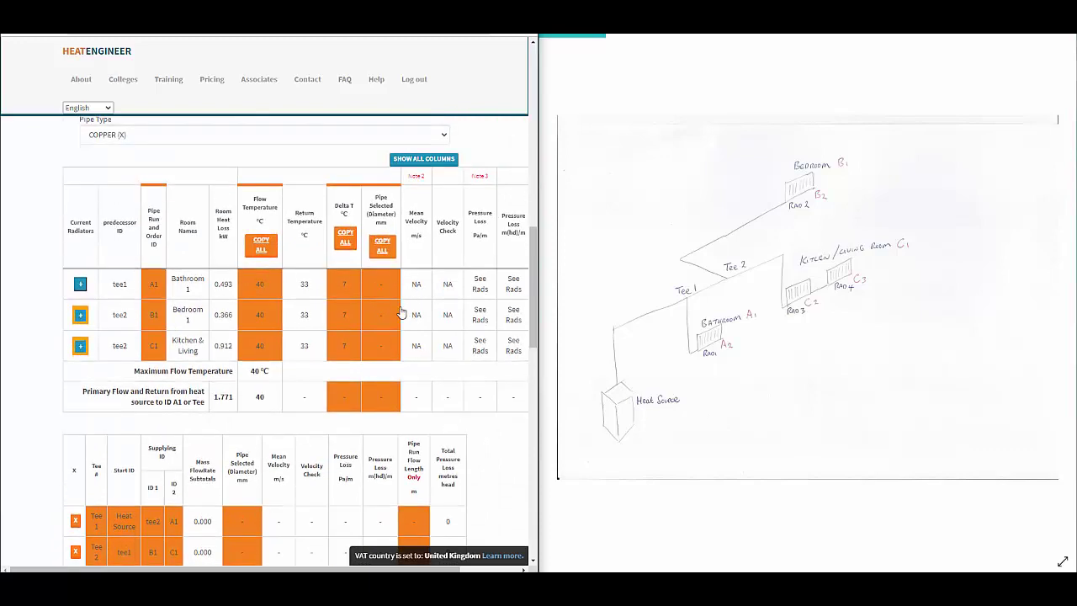
pyautogui.click(379, 286)
pyautogui.click(232, 121)
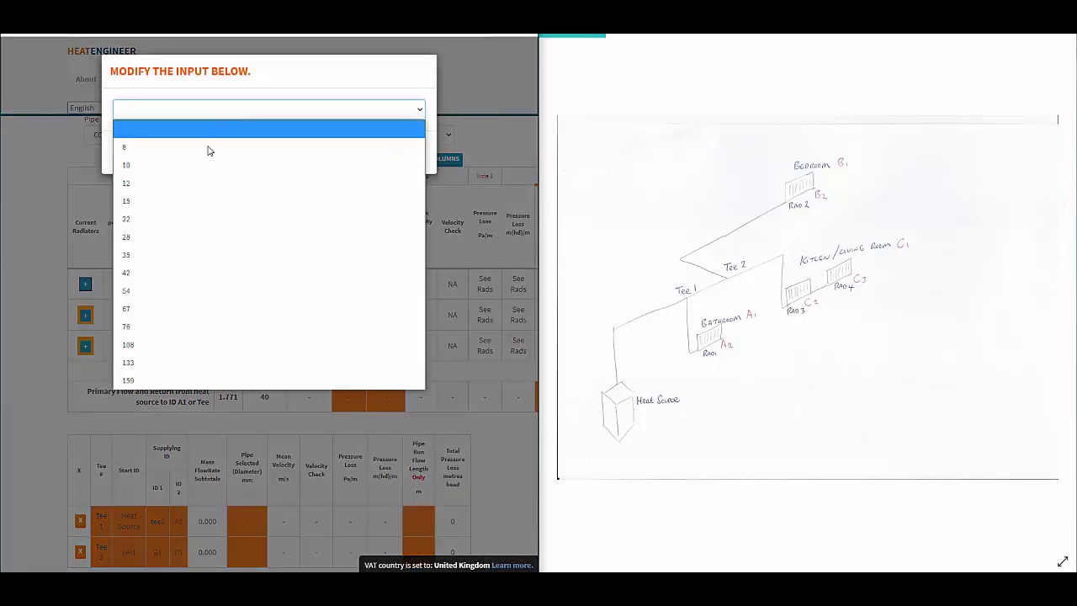
pyautogui.click(180, 202)
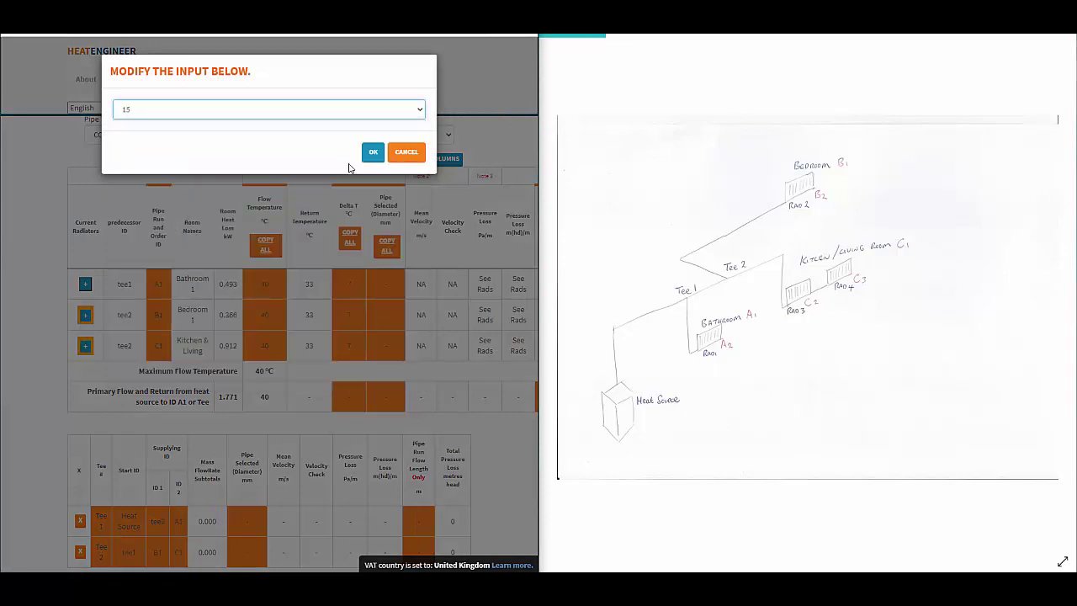
pyautogui.click(373, 151)
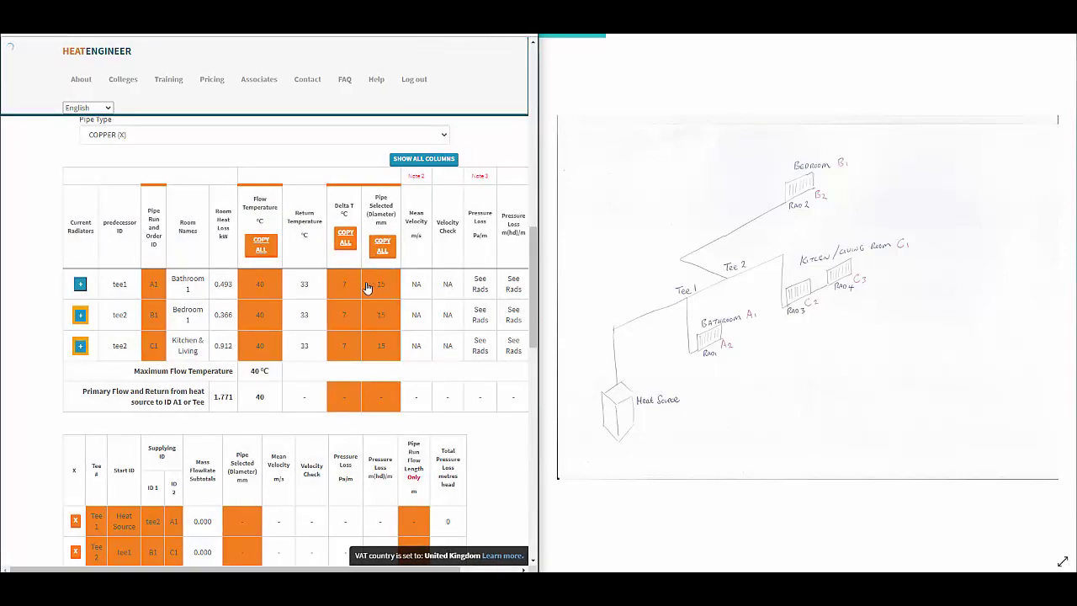
pyautogui.click(80, 315)
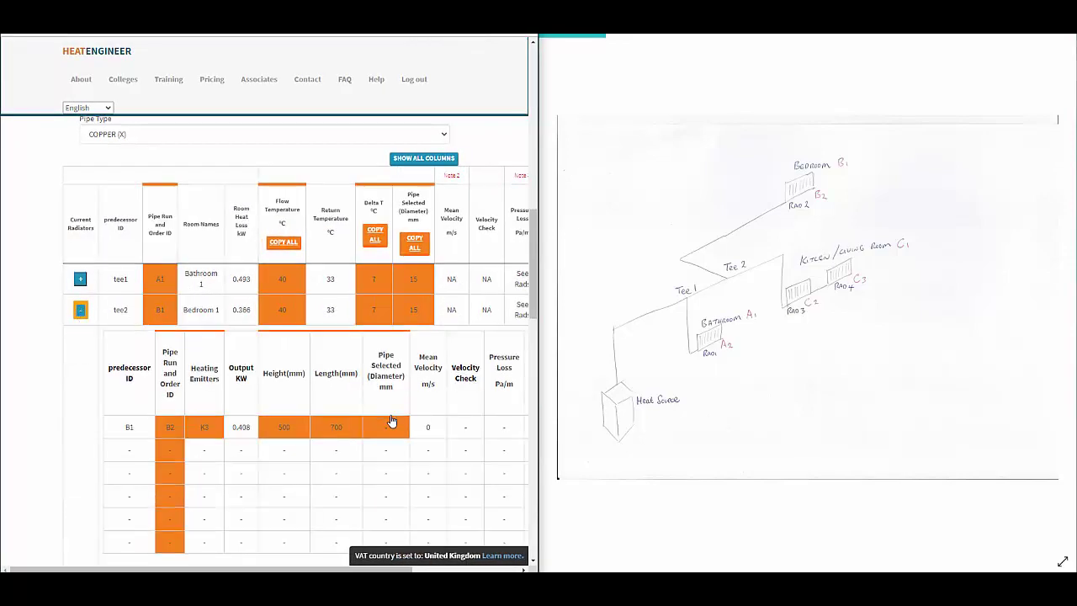
# Step: Set the B2 radiator's pipe size to 15 mm
pyautogui.scroll(-1, 391, 420)
pyautogui.click(391, 373)
pyautogui.click(199, 108)
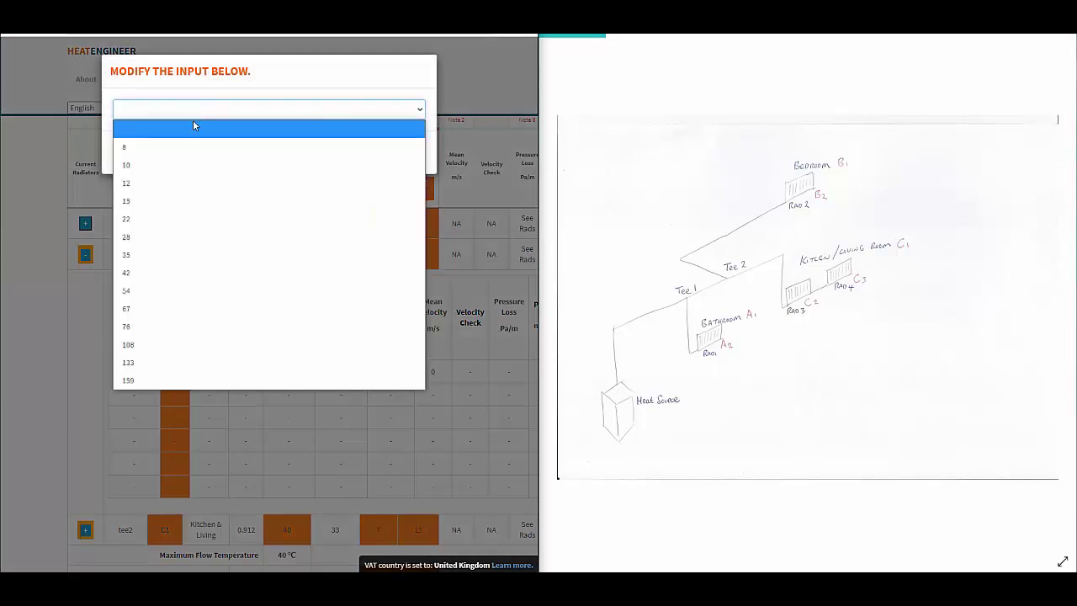
pyautogui.click(177, 201)
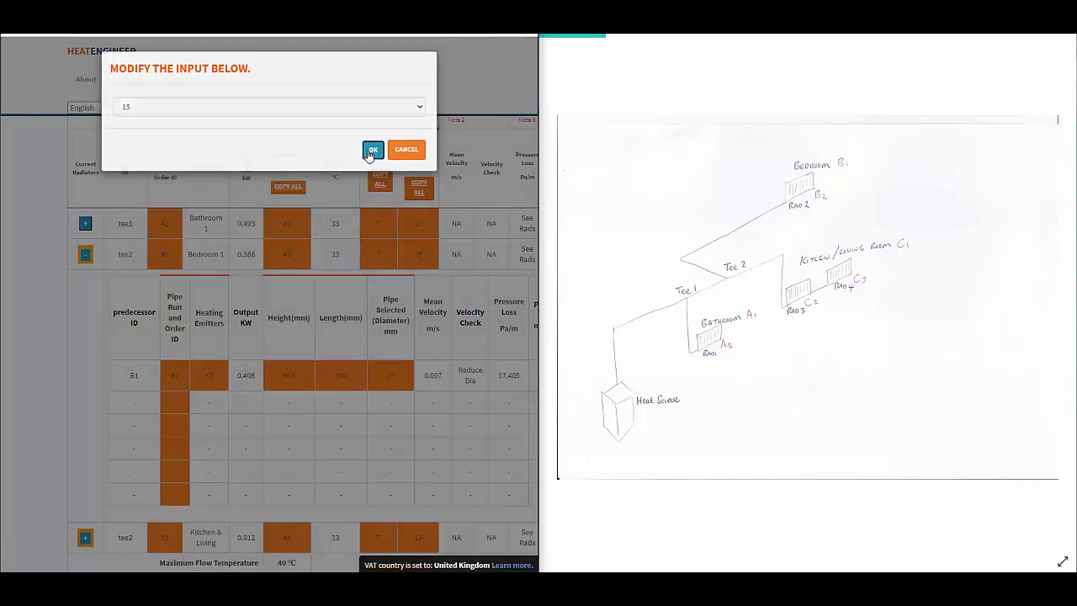
pyautogui.click(368, 151)
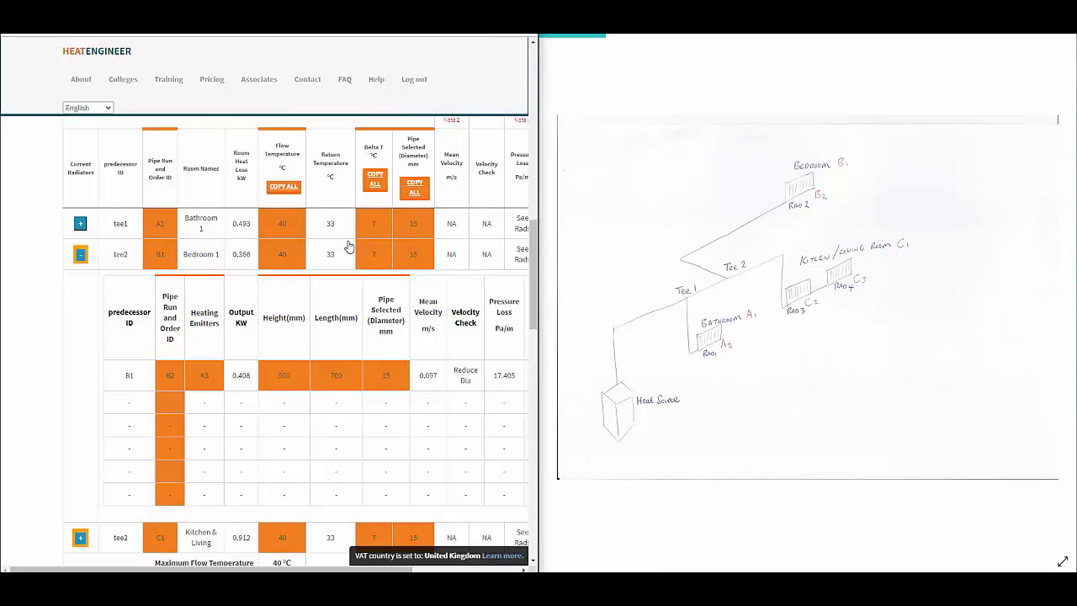
# Step: Expand Kitchen & Living and set the C2 radiator's pipe to 15 mm
pyautogui.scroll(-2, 316, 274)
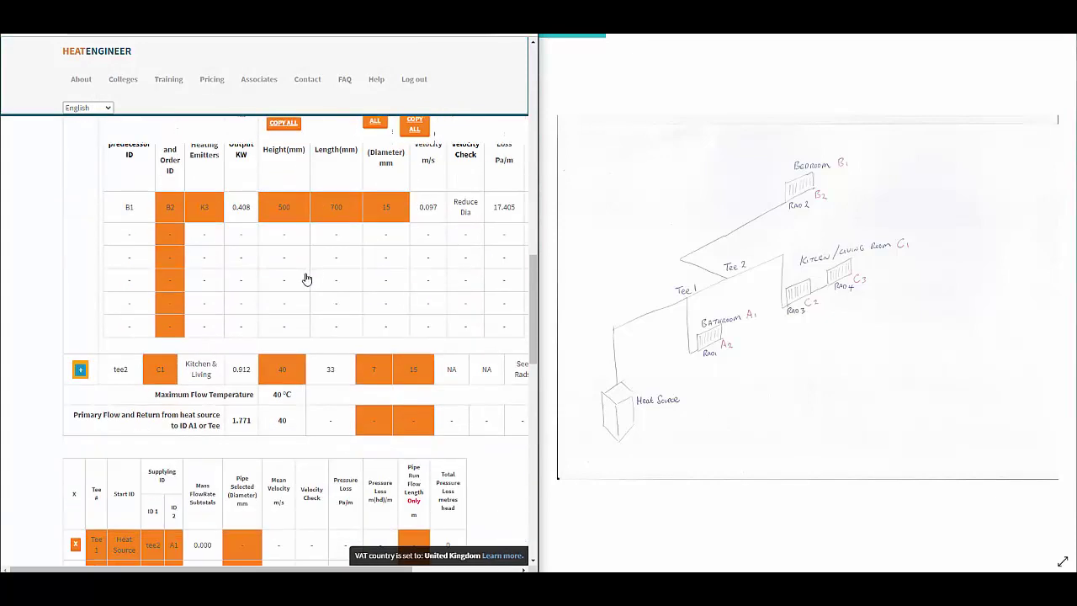
pyautogui.scroll(1, 244, 328)
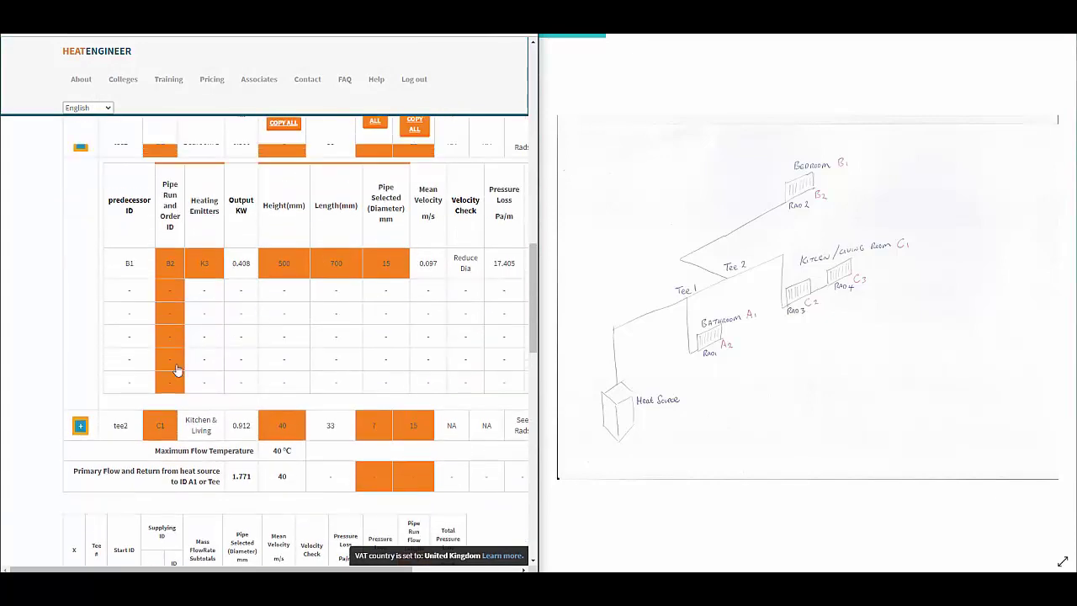
pyautogui.click(81, 426)
pyautogui.scroll(-2, 415, 368)
pyautogui.click(385, 381)
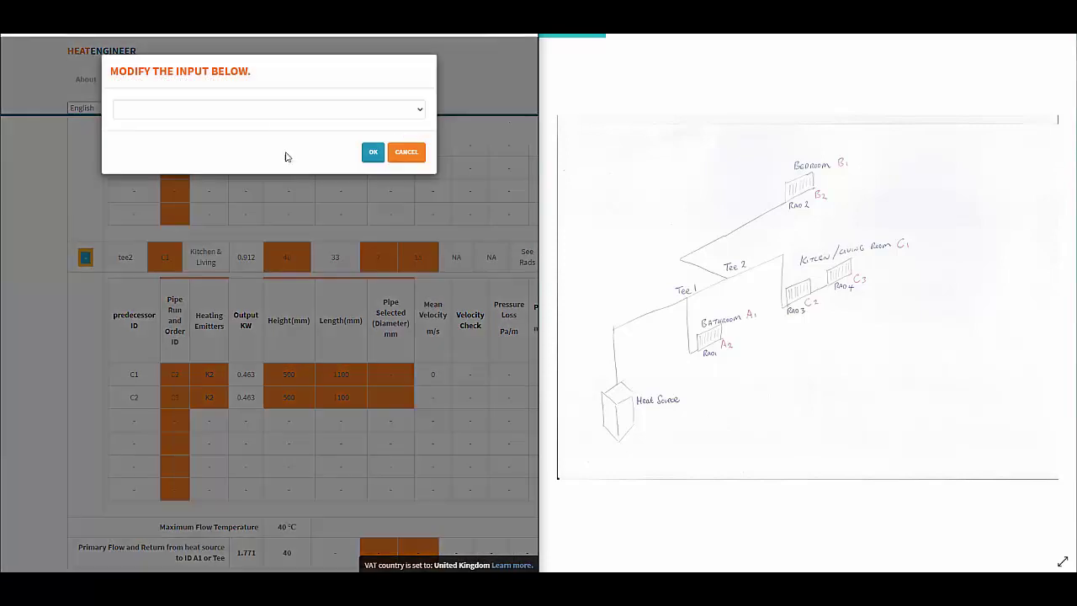
pyautogui.click(268, 109)
pyautogui.click(187, 200)
pyautogui.click(373, 152)
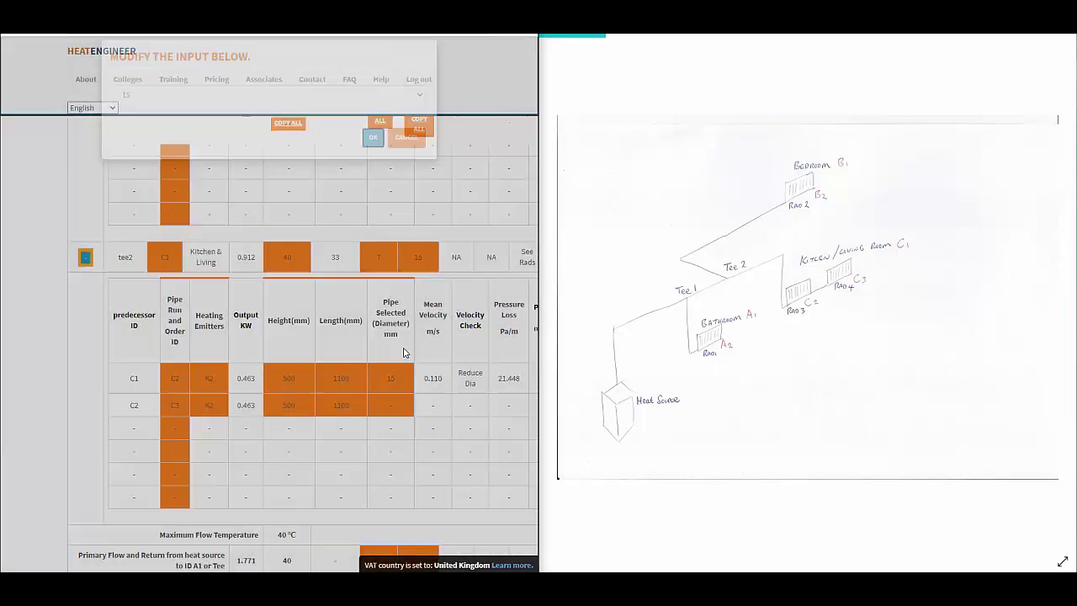
pyautogui.click(391, 401)
pyautogui.click(240, 111)
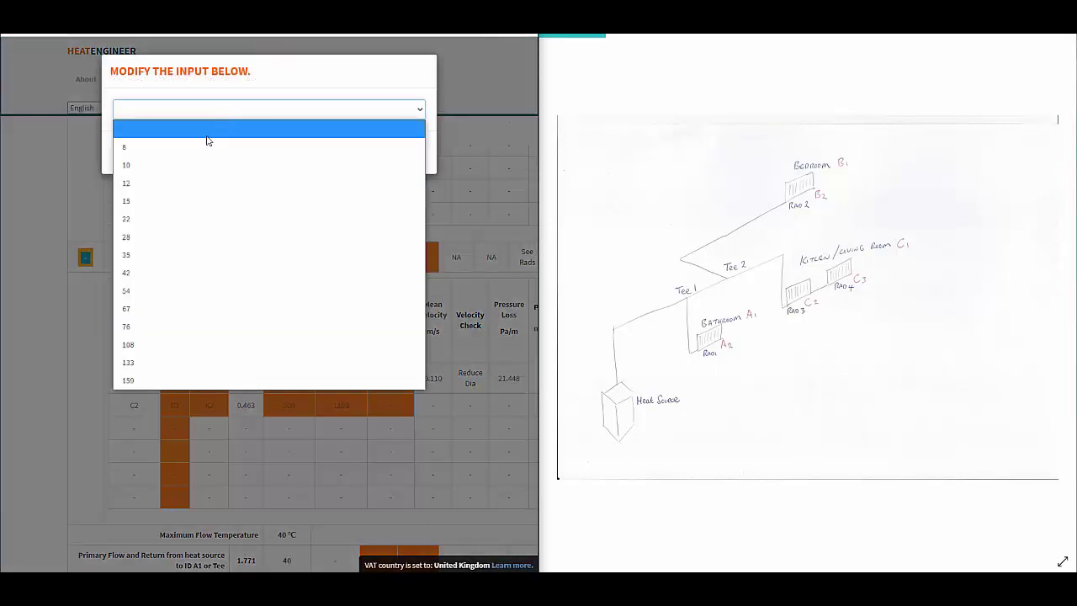
pyautogui.click(192, 207)
pyautogui.click(378, 160)
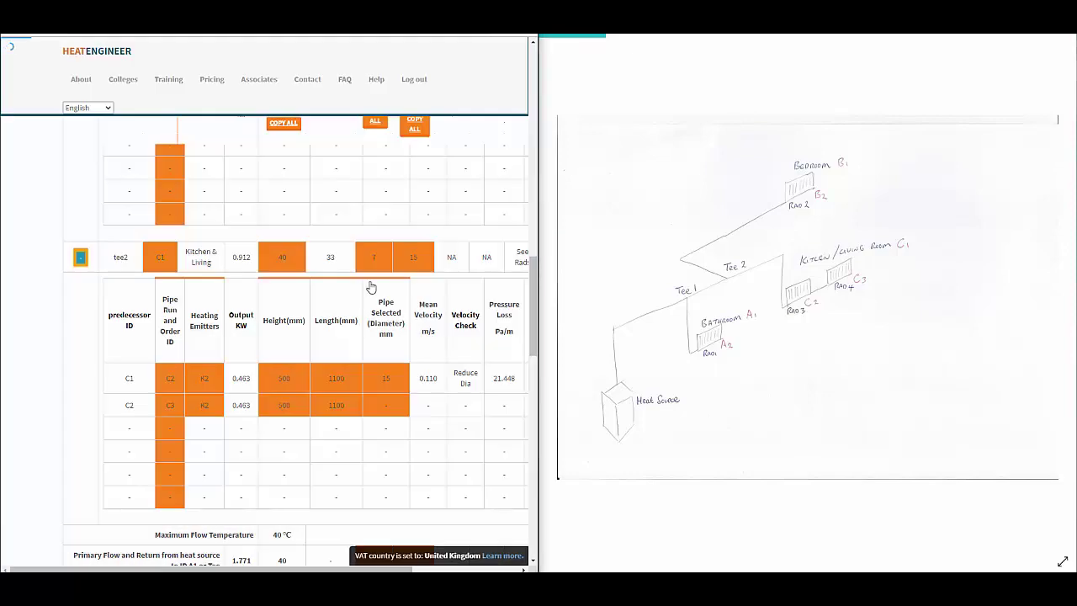
# Step: Set the C3 radiator's pipe size to 15 mm
pyautogui.scroll(-2, 371, 301)
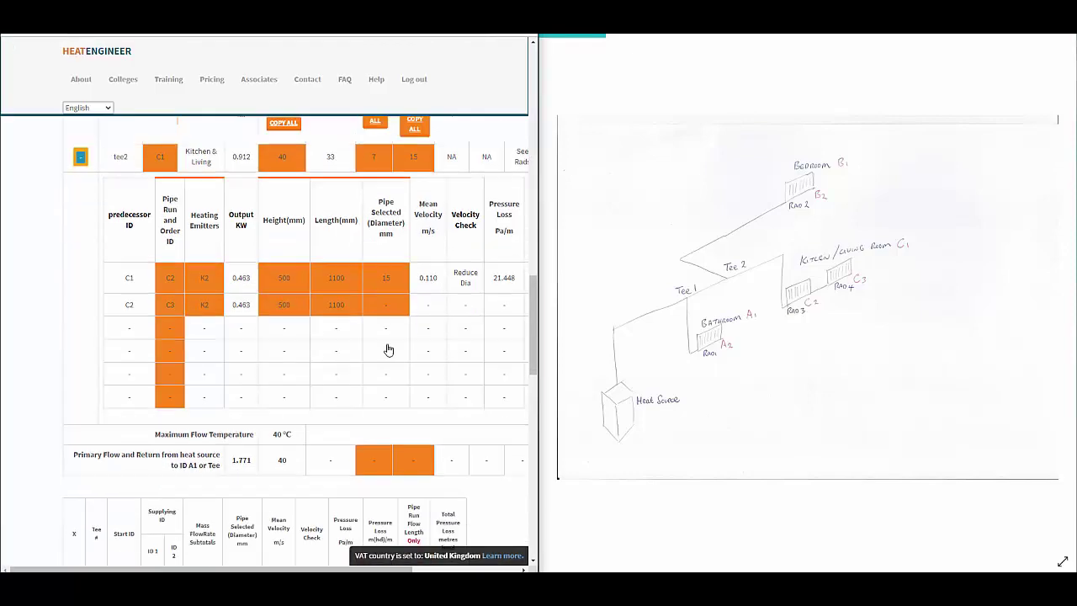
pyautogui.click(396, 298)
pyautogui.click(186, 111)
pyautogui.click(138, 202)
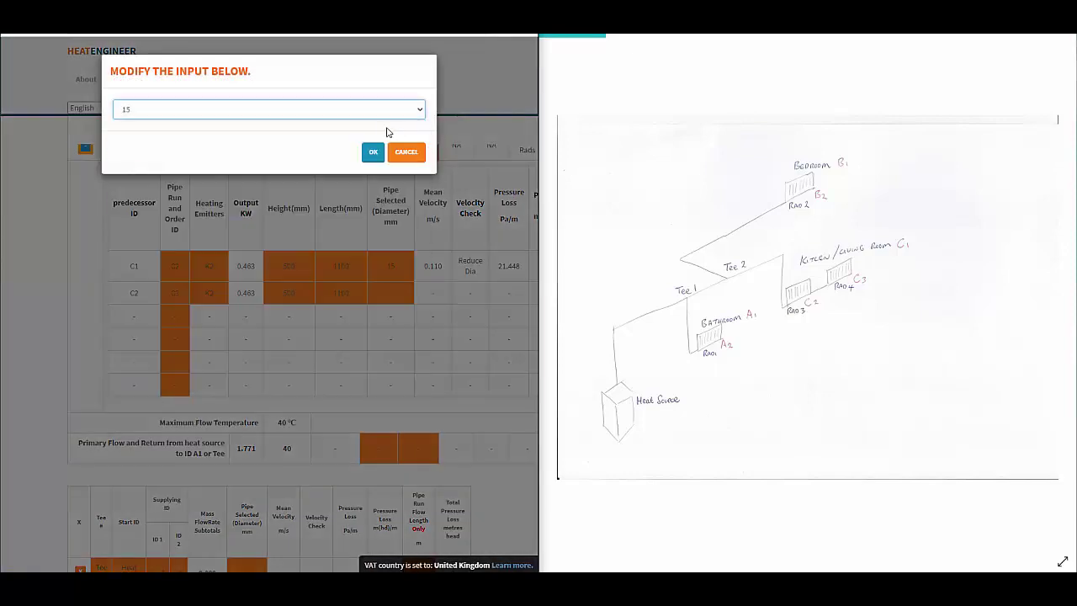
pyautogui.click(378, 152)
# Step: Expand the Bathroom 1 run and bring up the sketch annotated with pipe lengths
pyautogui.scroll(-2, 398, 268)
pyautogui.scroll(4, 387, 299)
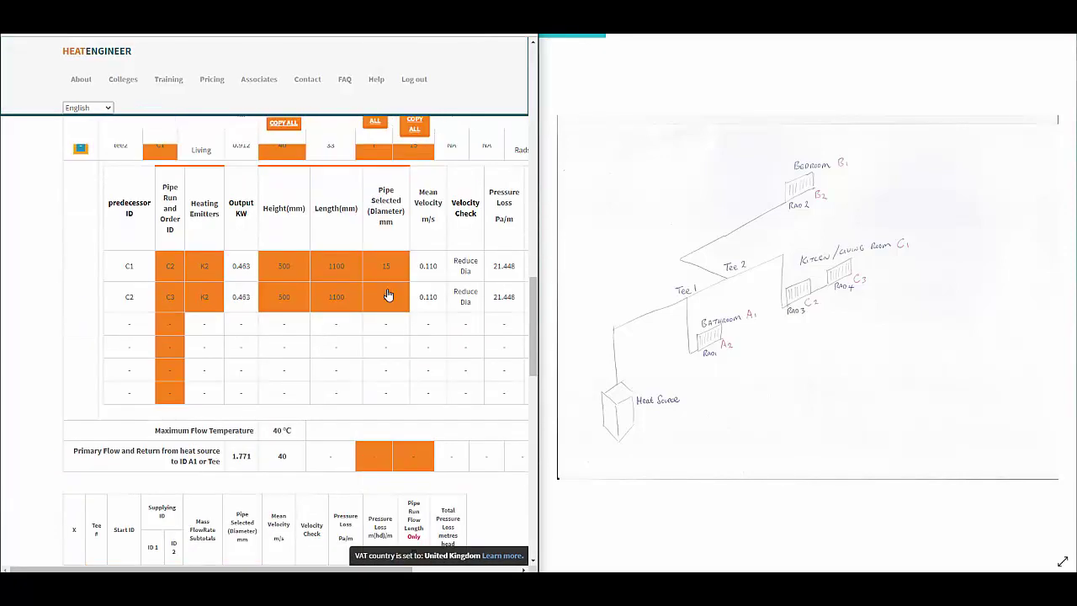
pyautogui.scroll(3, 283, 294)
pyautogui.scroll(-3, 384, 409)
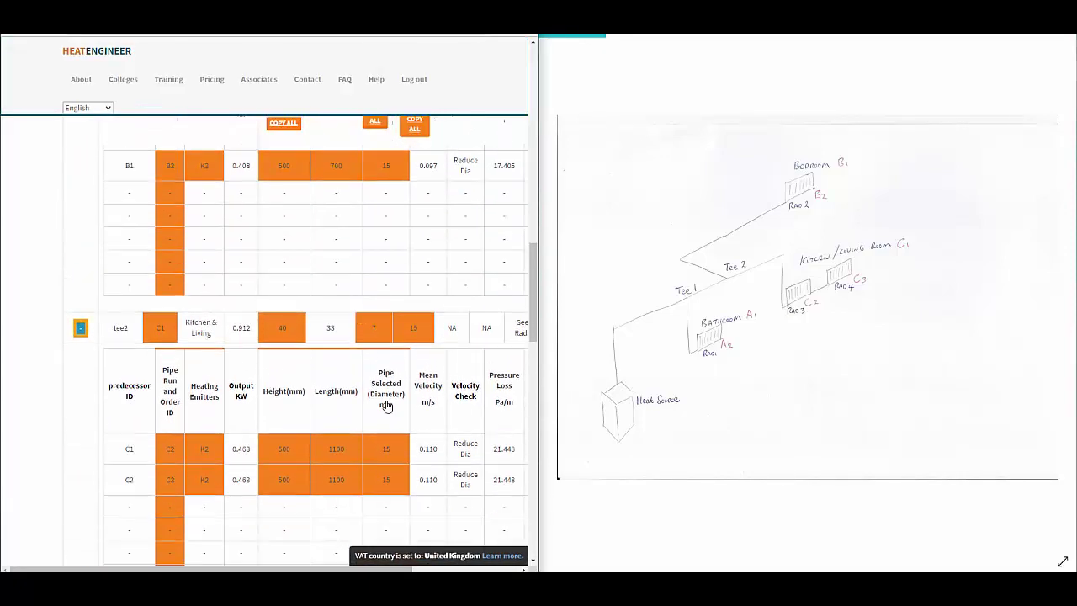
pyautogui.scroll(4, 242, 346)
pyautogui.scroll(2, 242, 347)
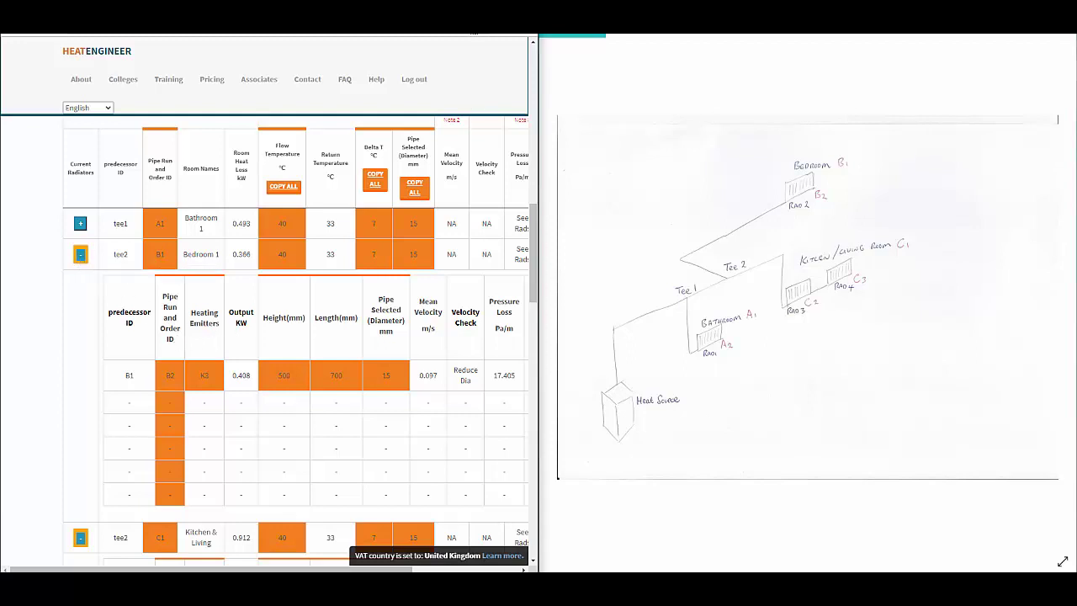
pyautogui.moveTo(218, 569); pyautogui.dragTo(406, 569)
pyautogui.click(22, 223)
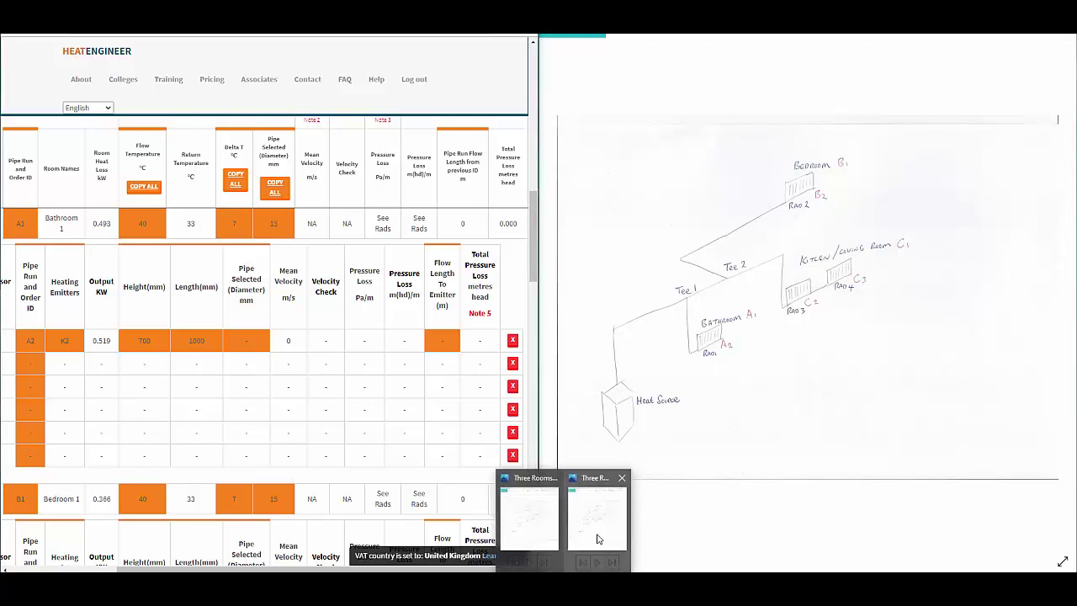
pyautogui.click(597, 539)
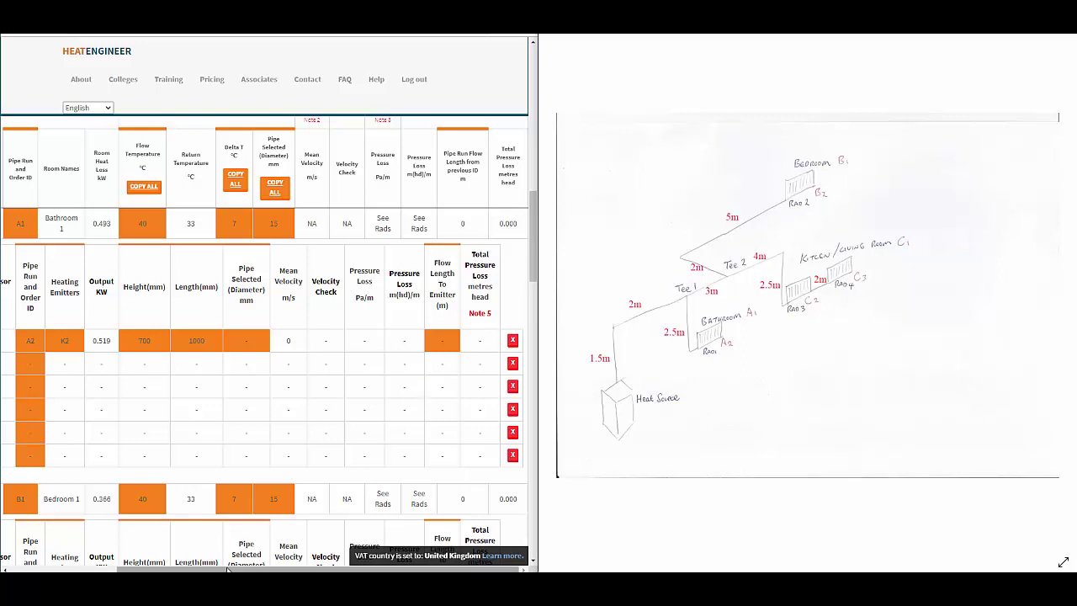
# Step: Set radiator A2's flow length to emitter to 2.5 m
pyautogui.hscroll(-3, 219, 412)
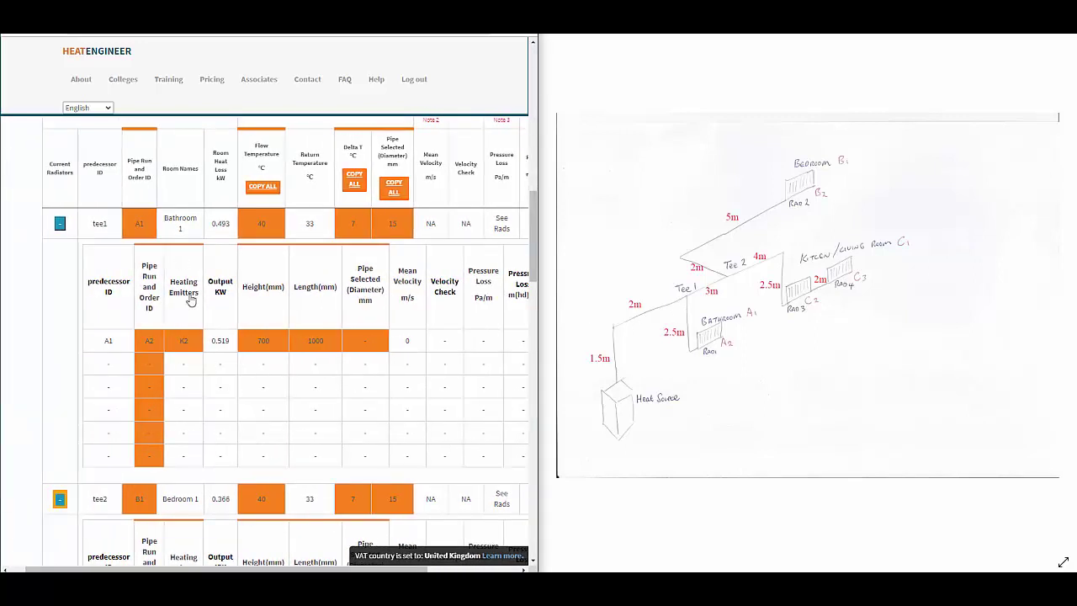
pyautogui.moveTo(186, 568); pyautogui.dragTo(420, 502)
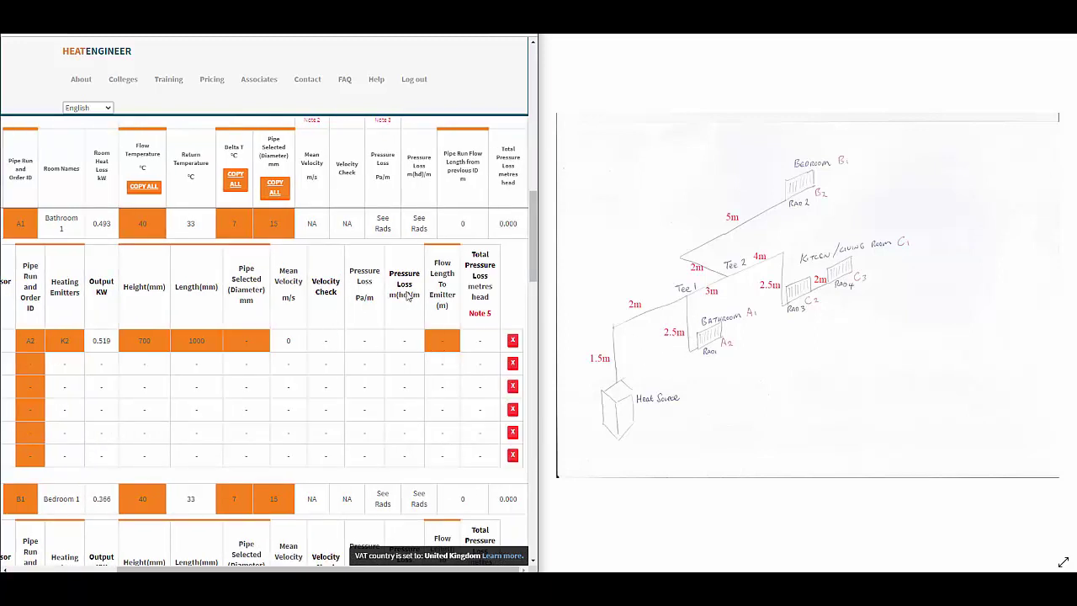
pyautogui.click(435, 340)
pyautogui.click(242, 108)
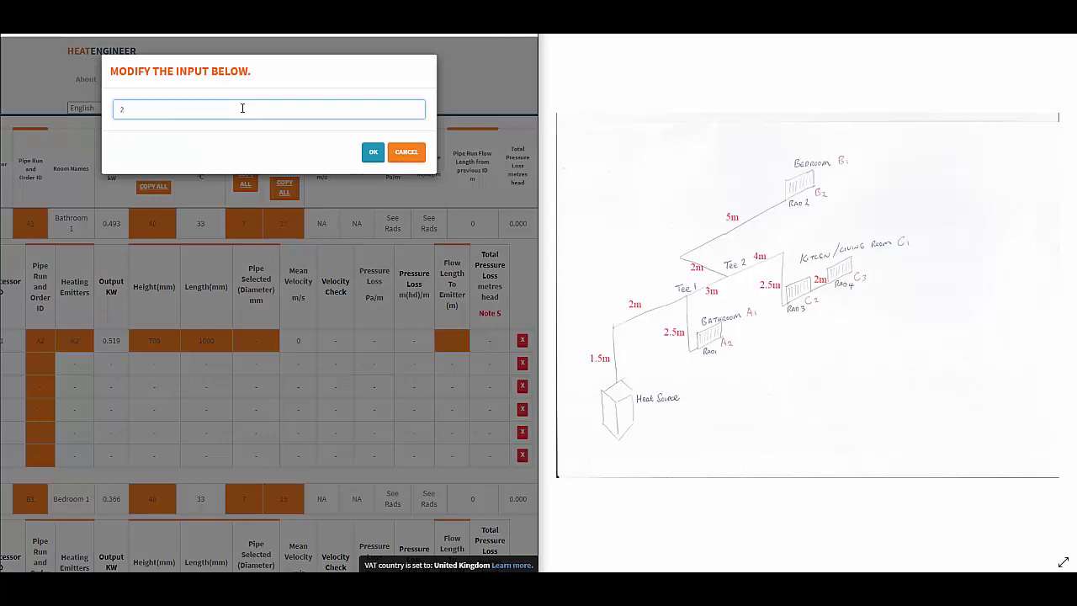
pyautogui.click(372, 154)
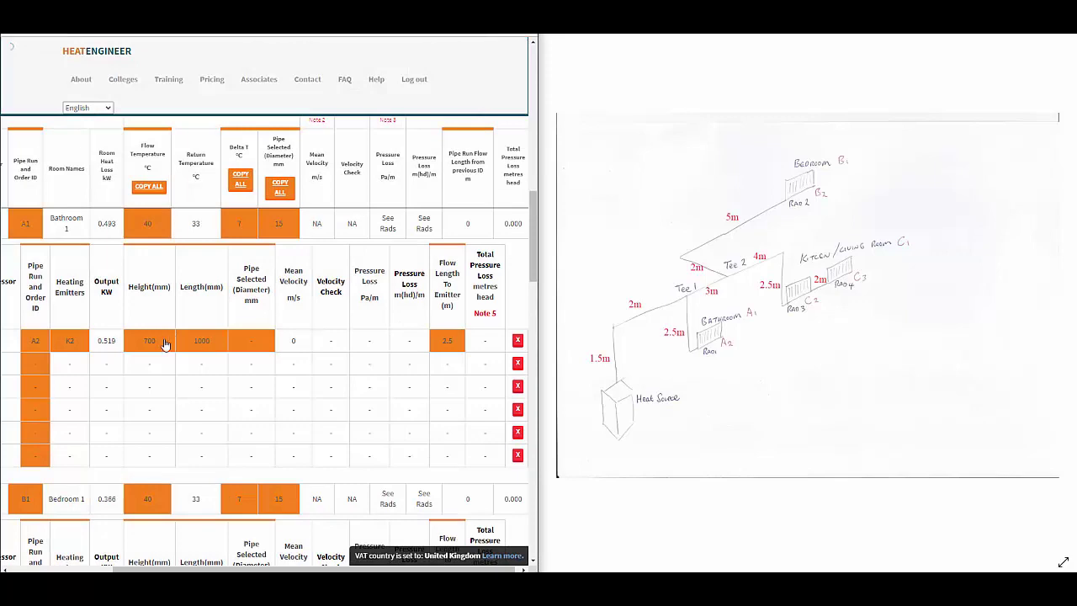
# Step: Enter a flow length to emitter for Bedroom radiator B2
pyautogui.scroll(-4, 174, 365)
pyautogui.hscroll(-2, 265, 343)
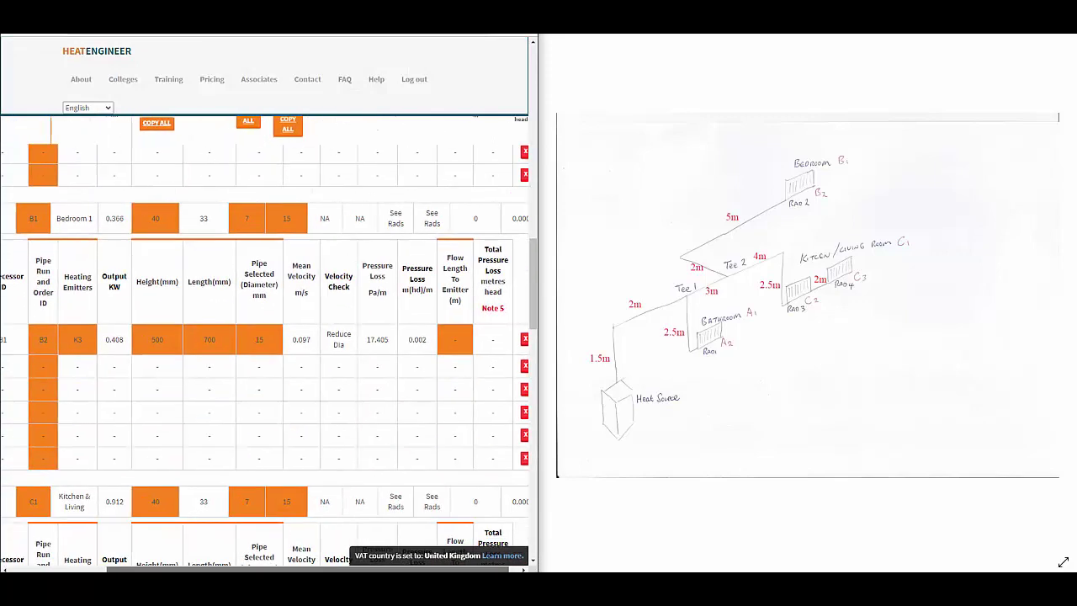
pyautogui.hscroll(2, 265, 343)
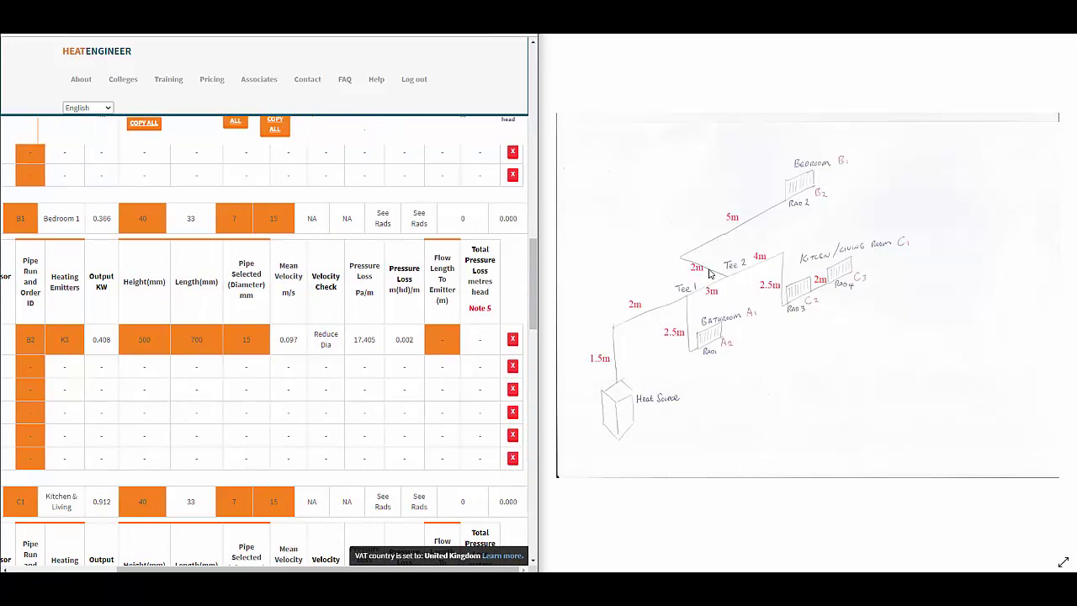
pyautogui.click(446, 339)
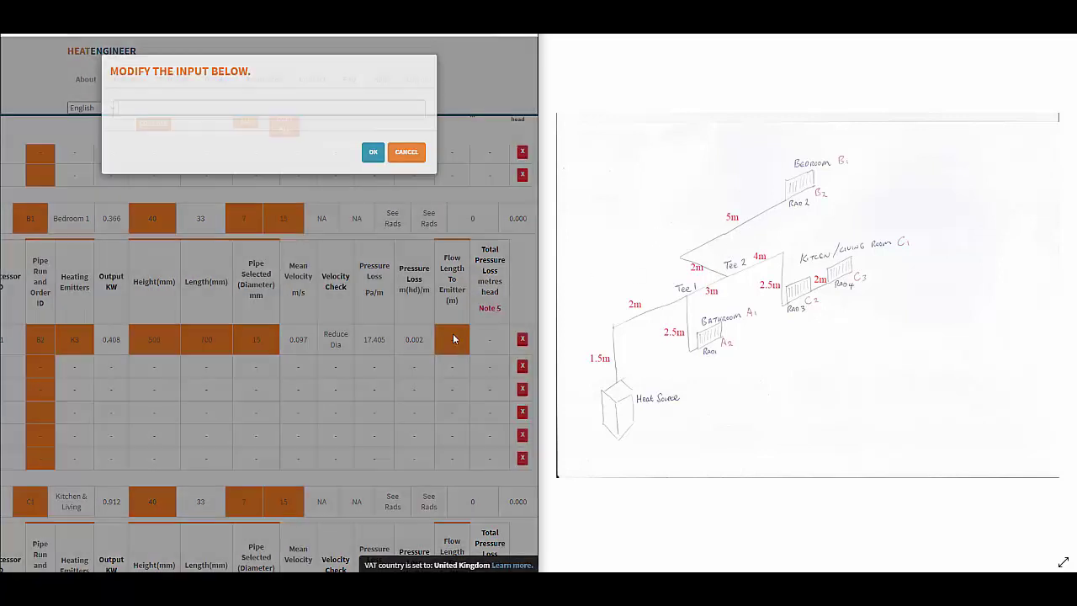
pyautogui.press('super')
pyautogui.click(264, 111)
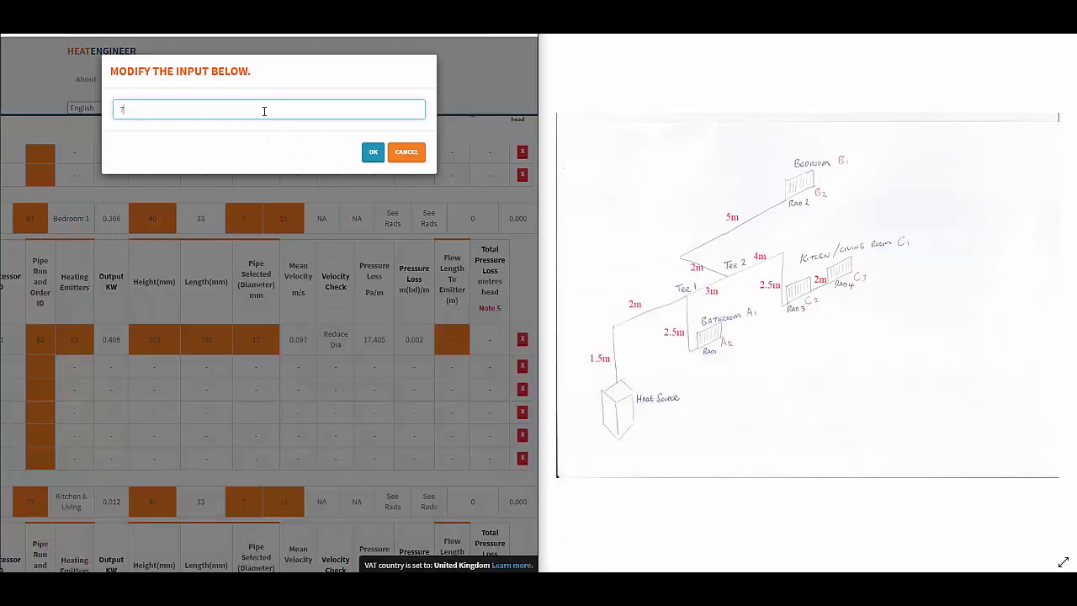
pyautogui.click(372, 152)
# Step: Set radiator C2's flow length to emitter to 6.5 m
pyautogui.scroll(-3, 413, 354)
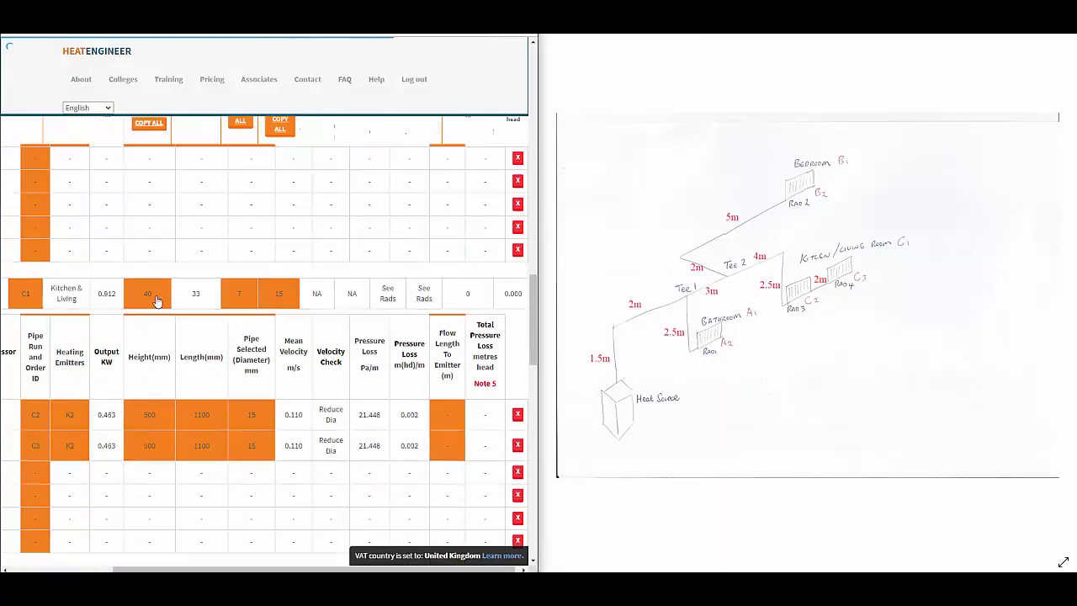
pyautogui.scroll(-1, 414, 393)
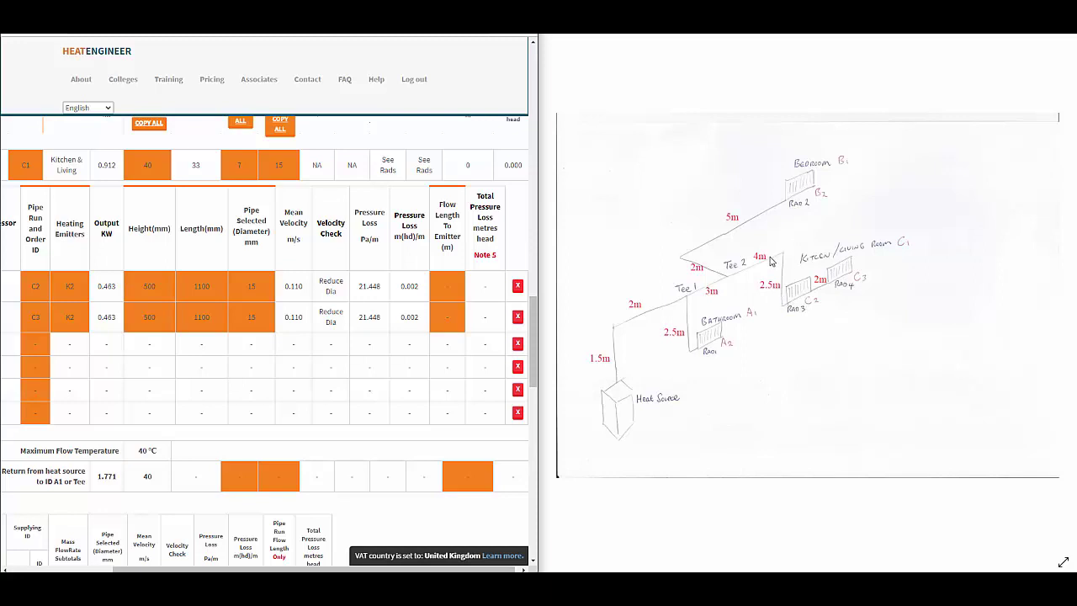
pyautogui.click(459, 287)
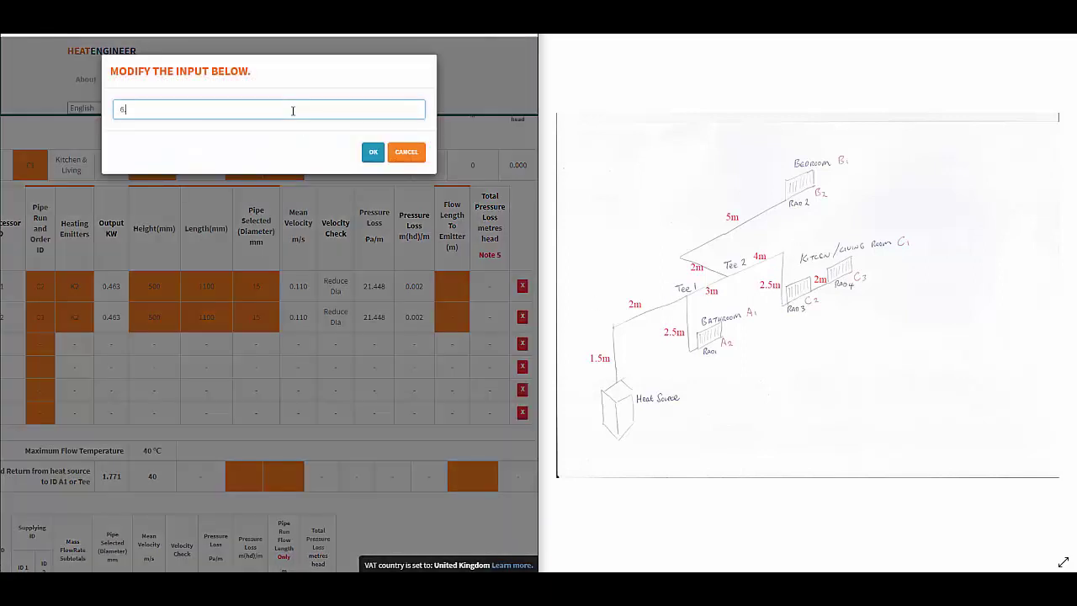
pyautogui.write('6.5')
pyautogui.click(372, 151)
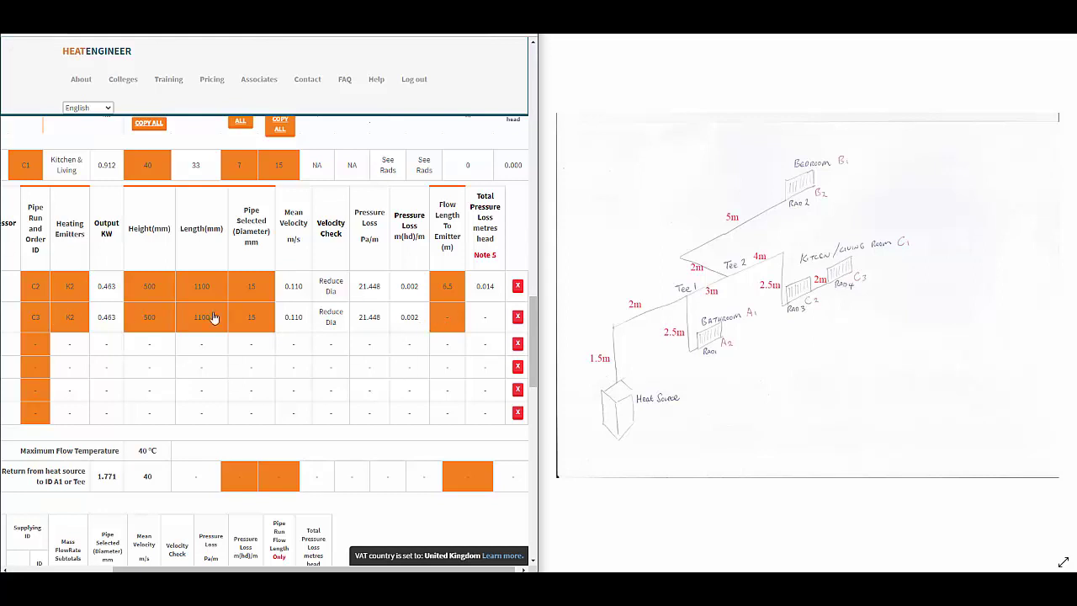
# Step: Set radiator C3's flow length to emitter to 2 m
pyautogui.click(452, 321)
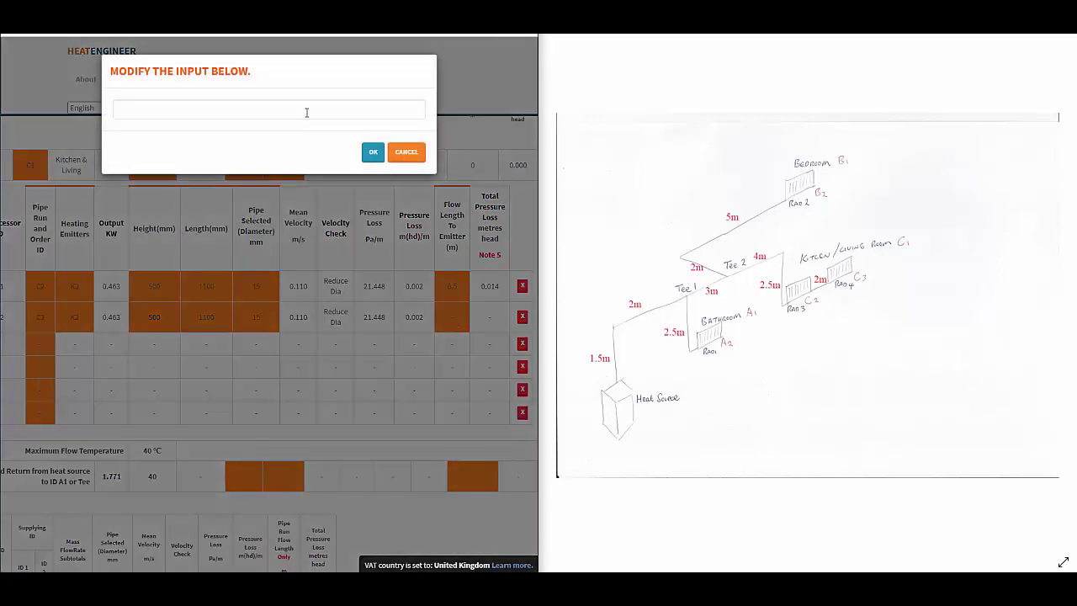
pyautogui.click(307, 112)
pyautogui.write('2')
pyautogui.click(373, 151)
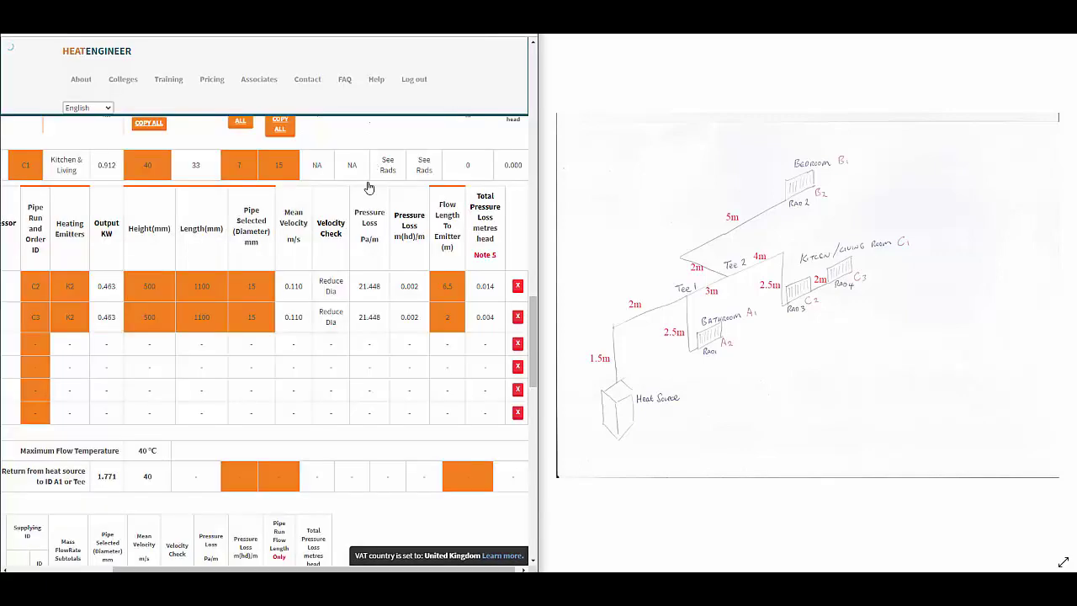
pyautogui.scroll(-3, 337, 345)
pyautogui.scroll(3, 337, 344)
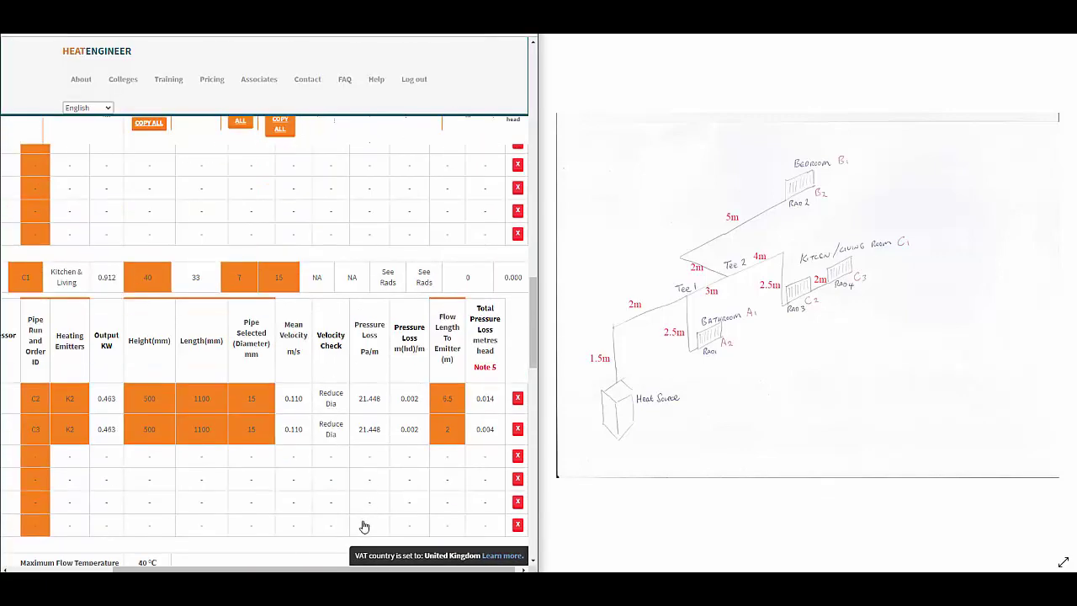
pyautogui.scroll(-1, 360, 524)
pyautogui.hscroll(-2, 142, 324)
# Step: Collapse the Kitchen & Living, Bedroom 1 and Bathroom 1 radiator rows
pyautogui.scroll(2, 142, 324)
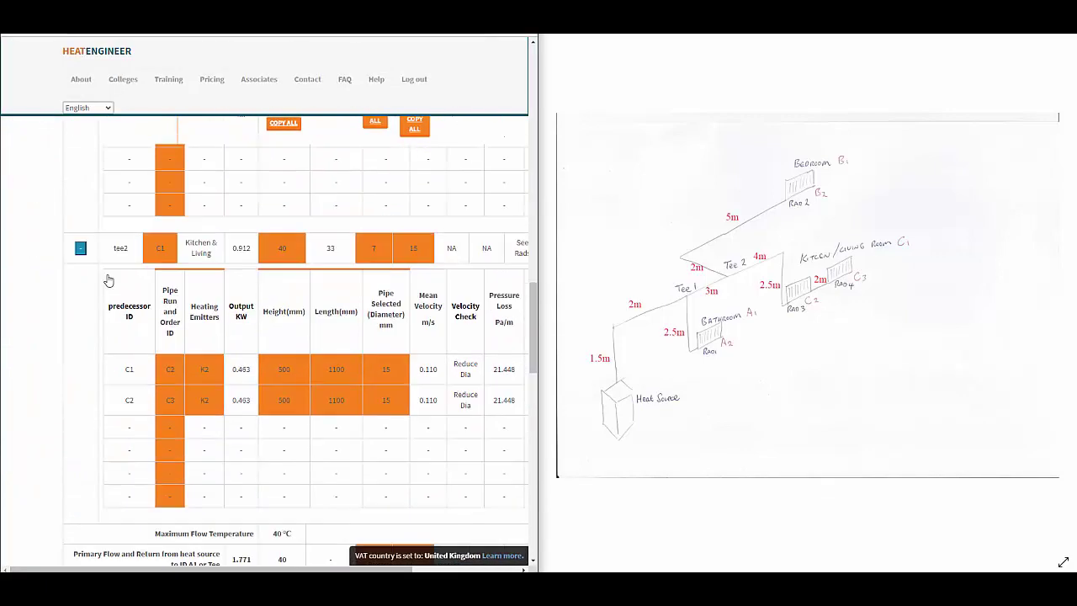
pyautogui.click(79, 334)
pyautogui.scroll(2, 95, 298)
pyautogui.click(80, 278)
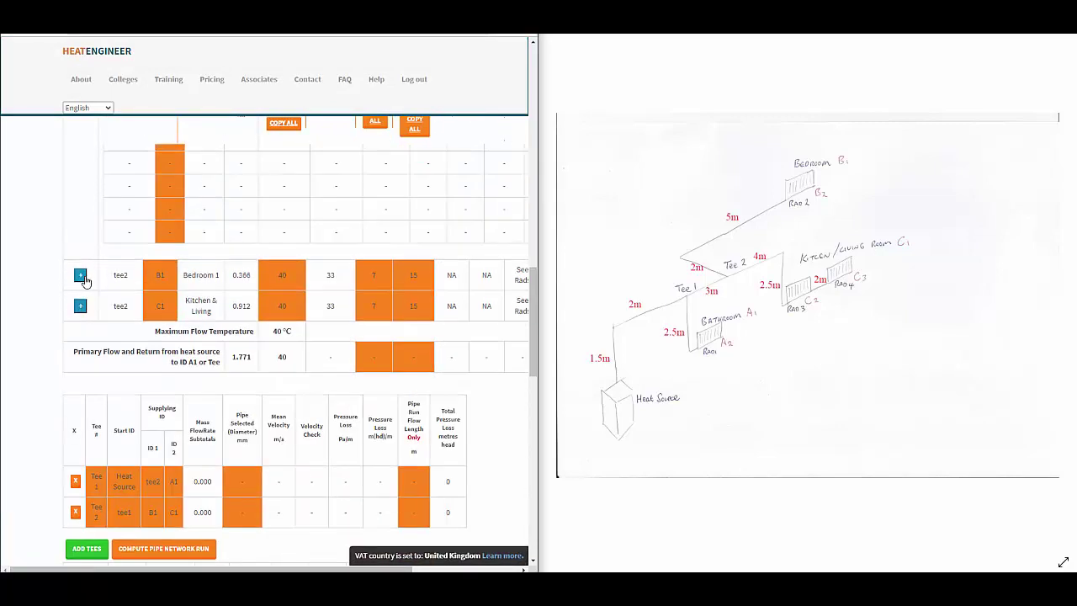
pyautogui.scroll(2, 84, 239)
pyautogui.click(81, 170)
pyautogui.scroll(1, 235, 471)
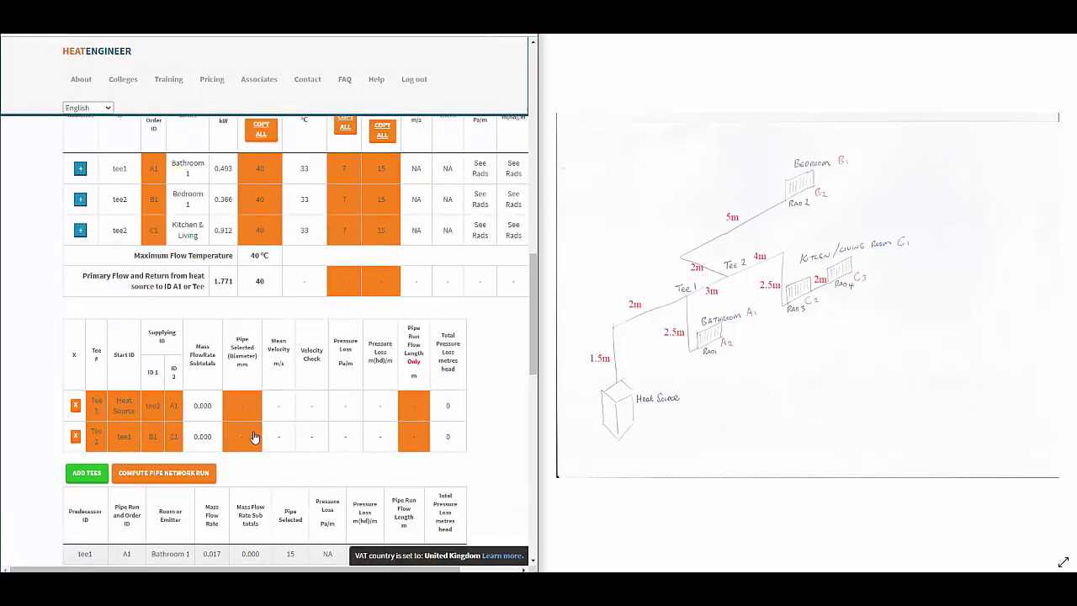
# Step: Apply a Delta T of 7 to all rows with COPY ALL
pyautogui.click(343, 345)
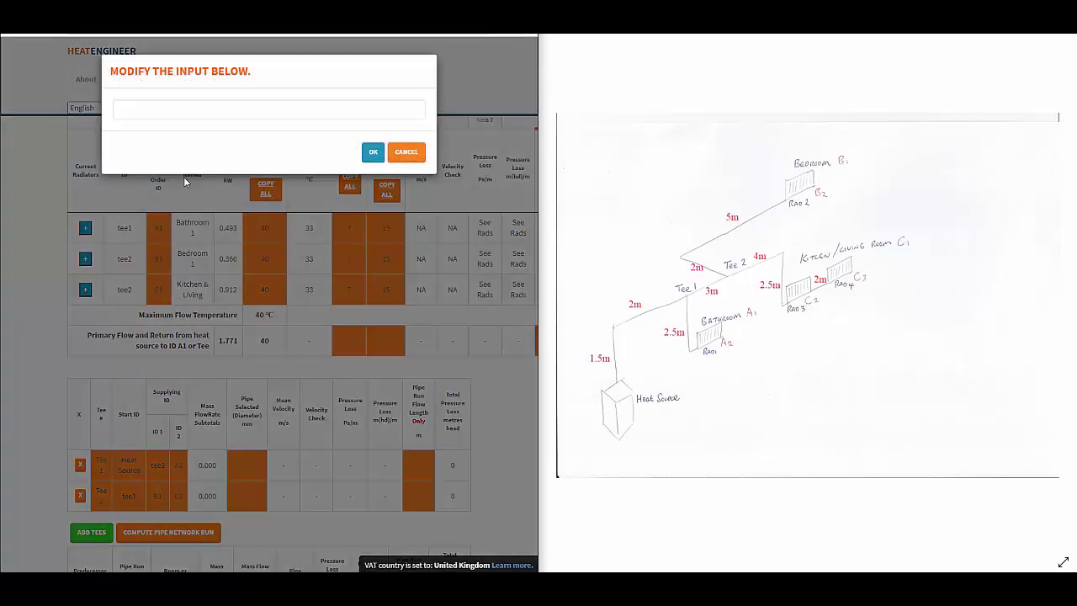
pyautogui.click(160, 108)
pyautogui.write('7')
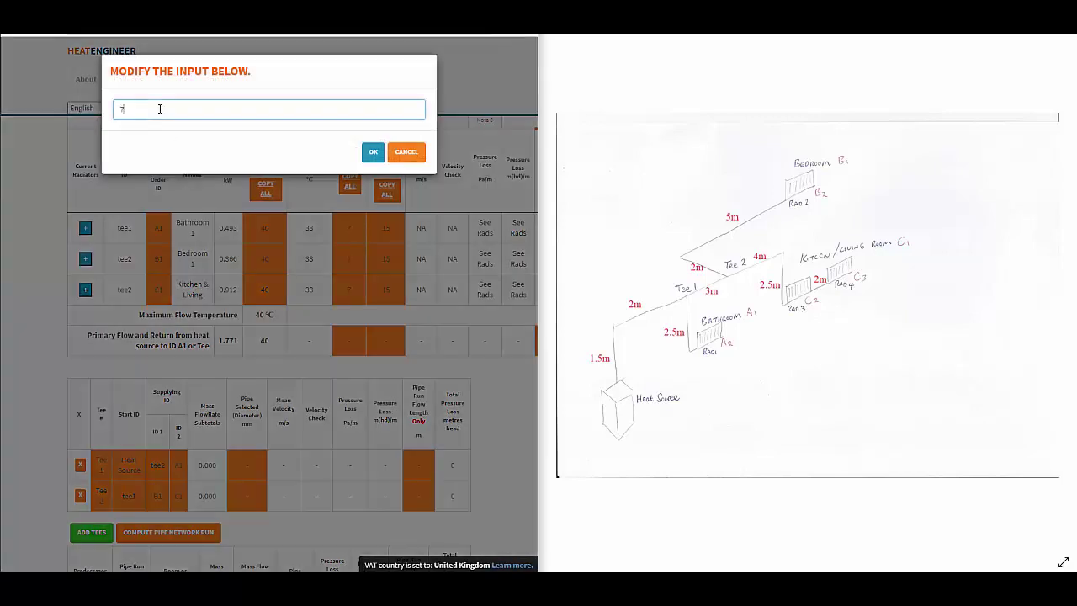
pyautogui.click(372, 151)
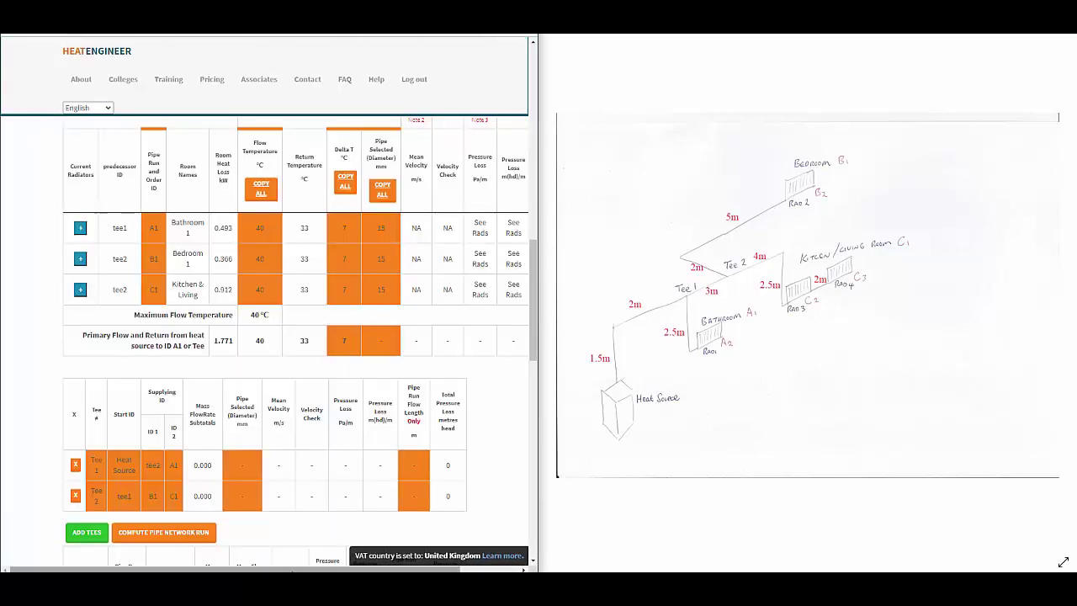
# Step: Set the primary flow Pipe Selected to 15 mm
pyautogui.moveTo(252, 569); pyautogui.dragTo(311, 569)
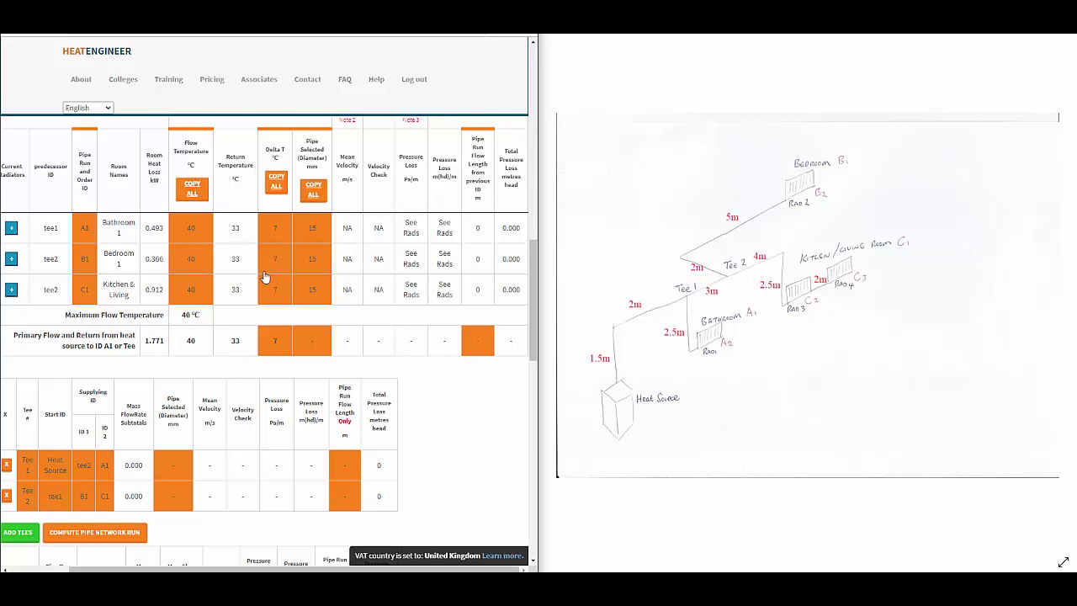
pyautogui.click(313, 343)
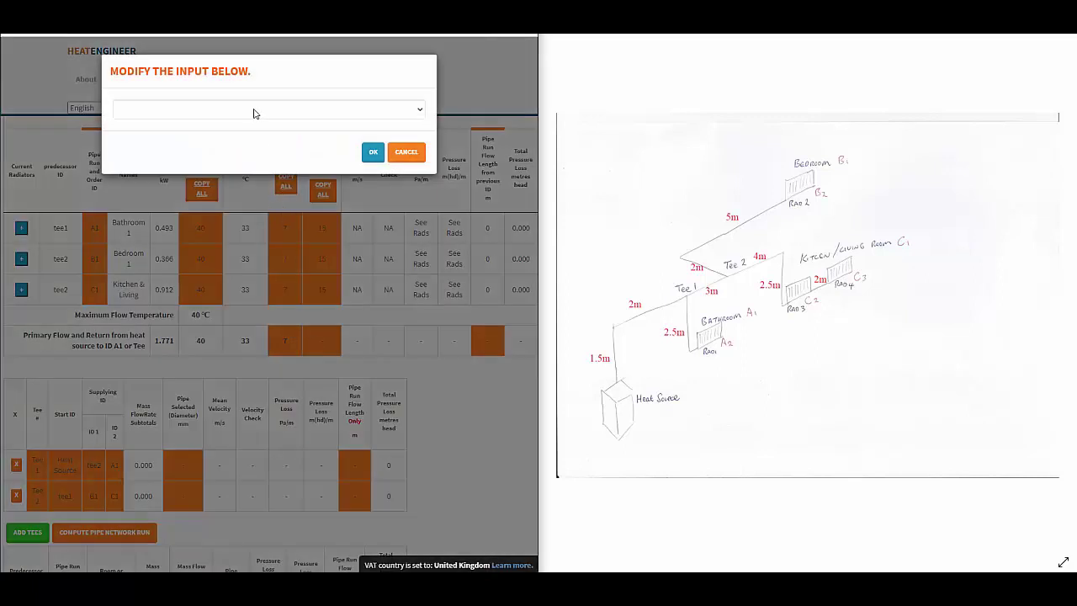
pyautogui.click(207, 110)
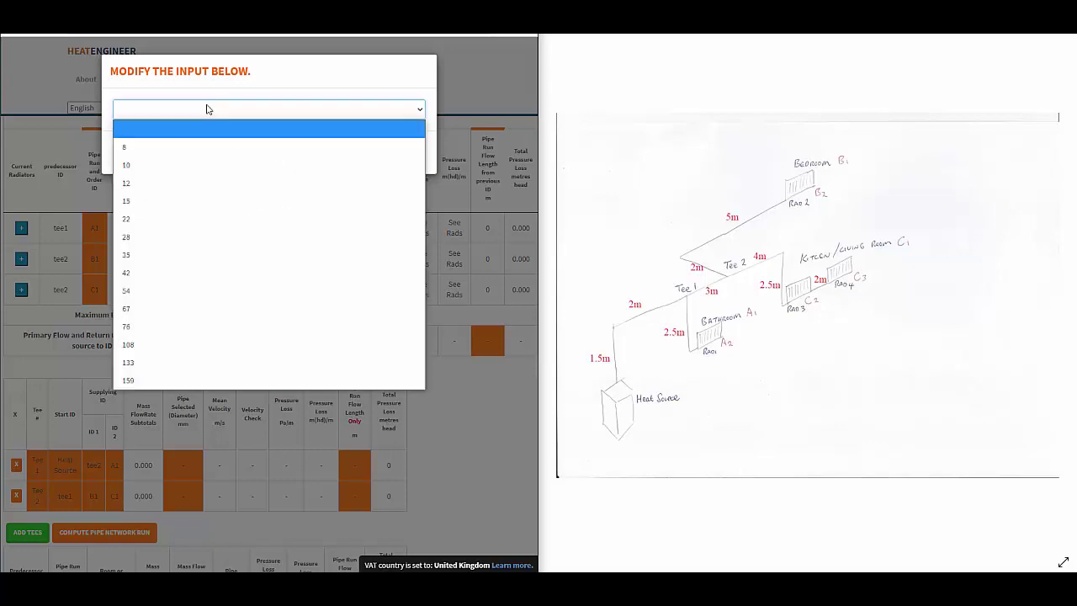
pyautogui.click(193, 202)
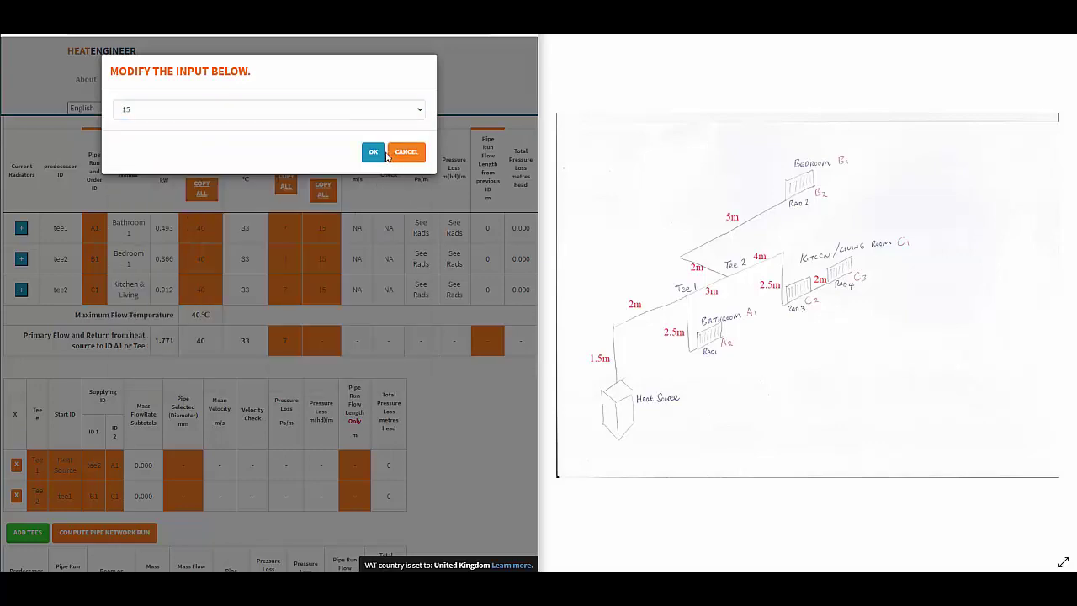
pyautogui.click(386, 154)
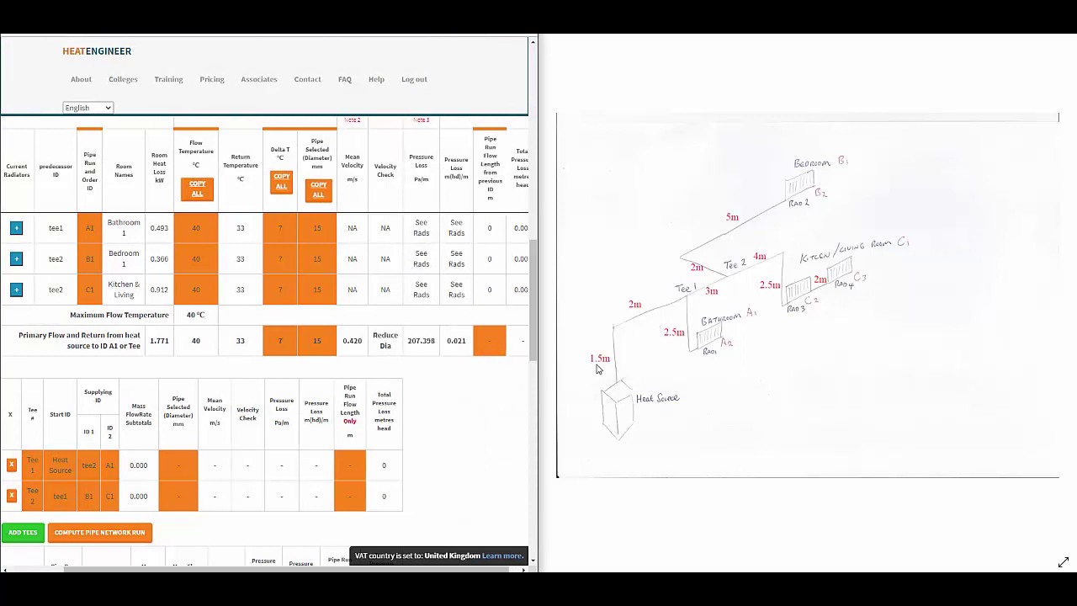
# Step: Set the primary flow Pipe Run Flow Length to 3.5 m
pyautogui.click(491, 341)
pyautogui.click(180, 115)
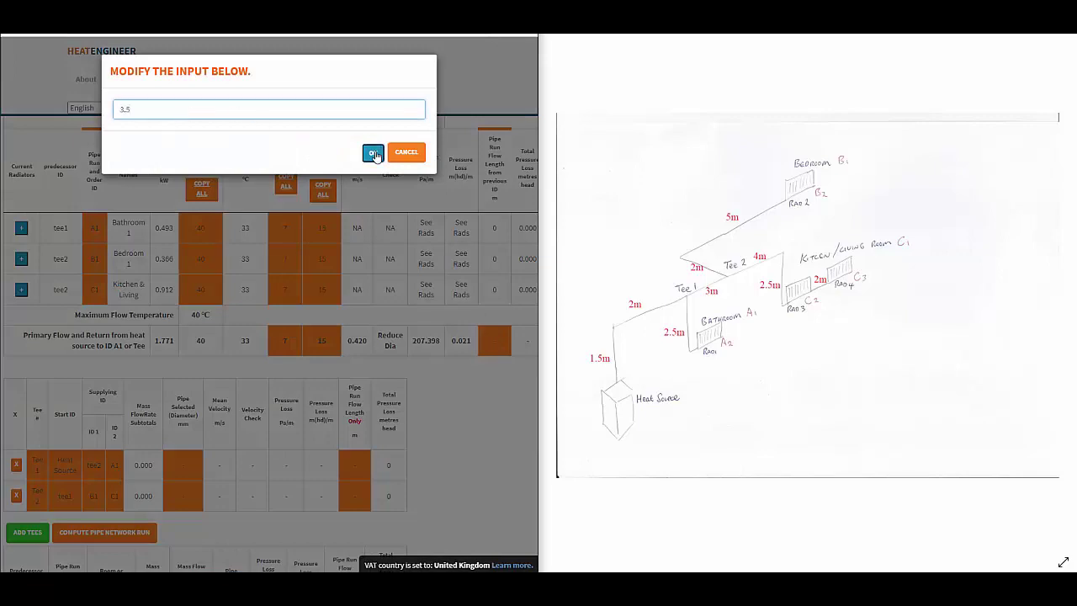
pyautogui.click(372, 151)
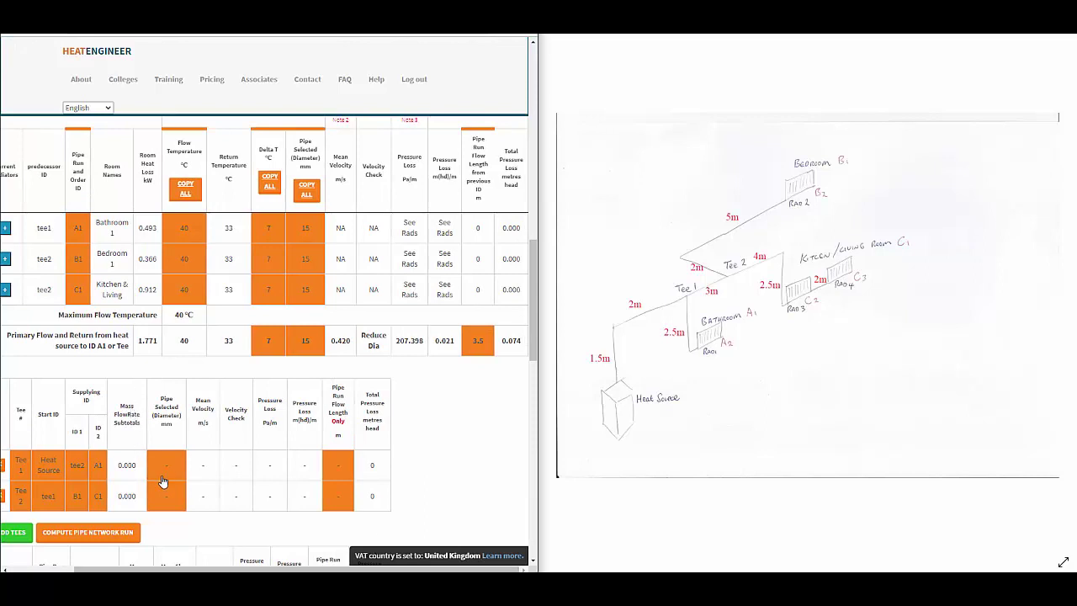
# Step: Give Tee 1 and Tee 2 each a 15 mm selected pipe
pyautogui.scroll(-1, 193, 492)
pyautogui.moveTo(224, 570); pyautogui.dragTo(162, 571)
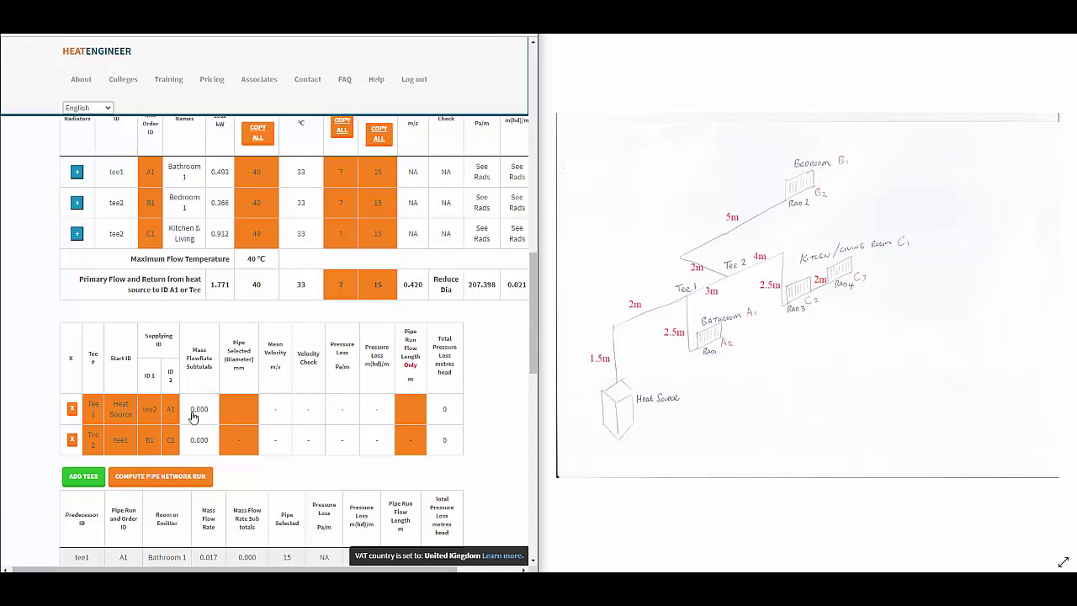
pyautogui.click(243, 413)
pyautogui.click(155, 112)
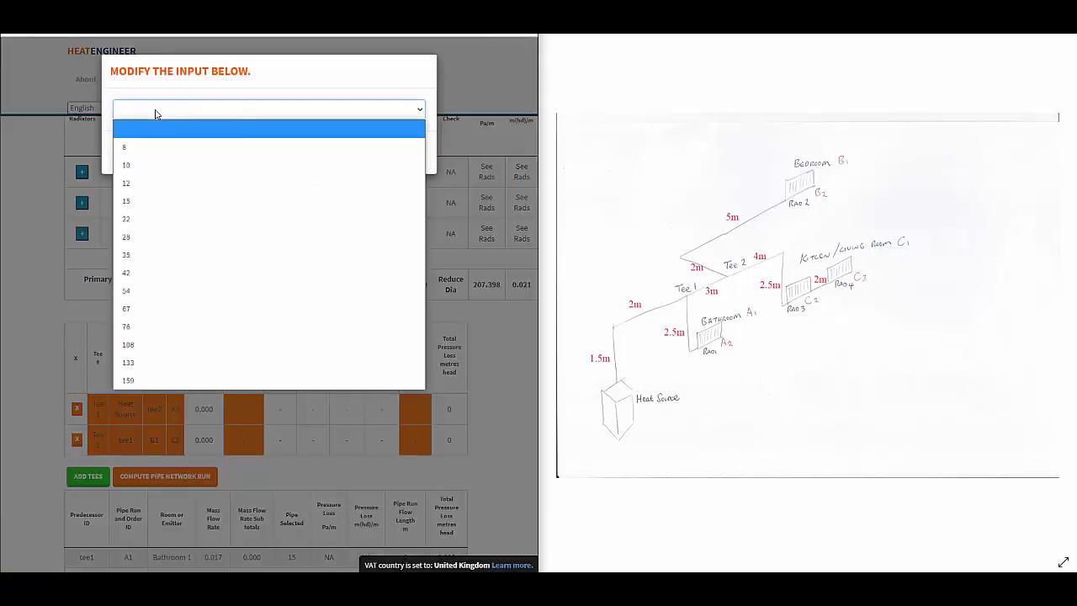
pyautogui.write('35')
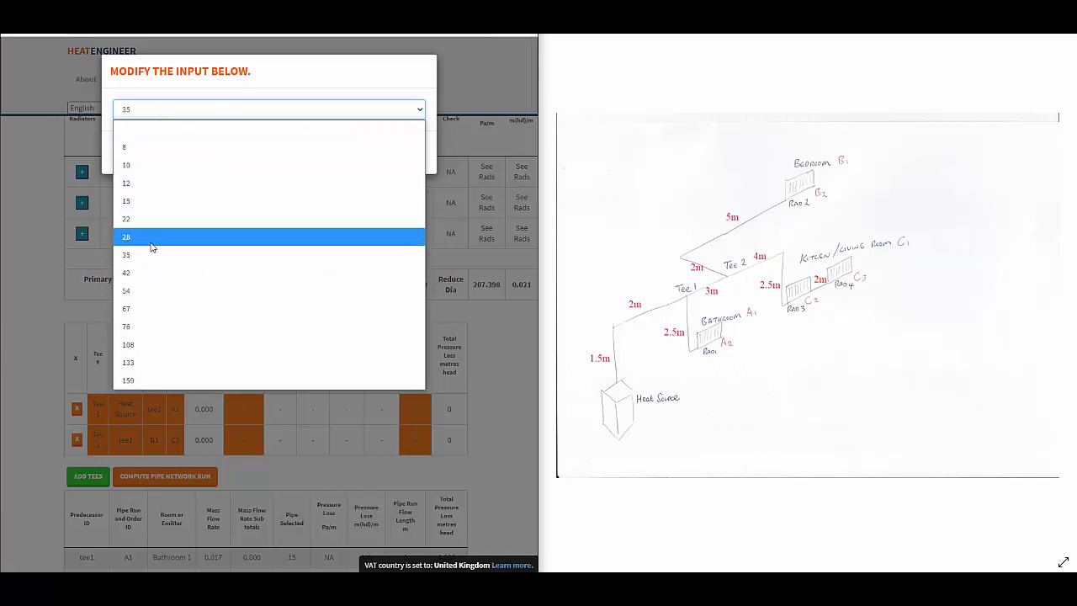
pyautogui.click(182, 86)
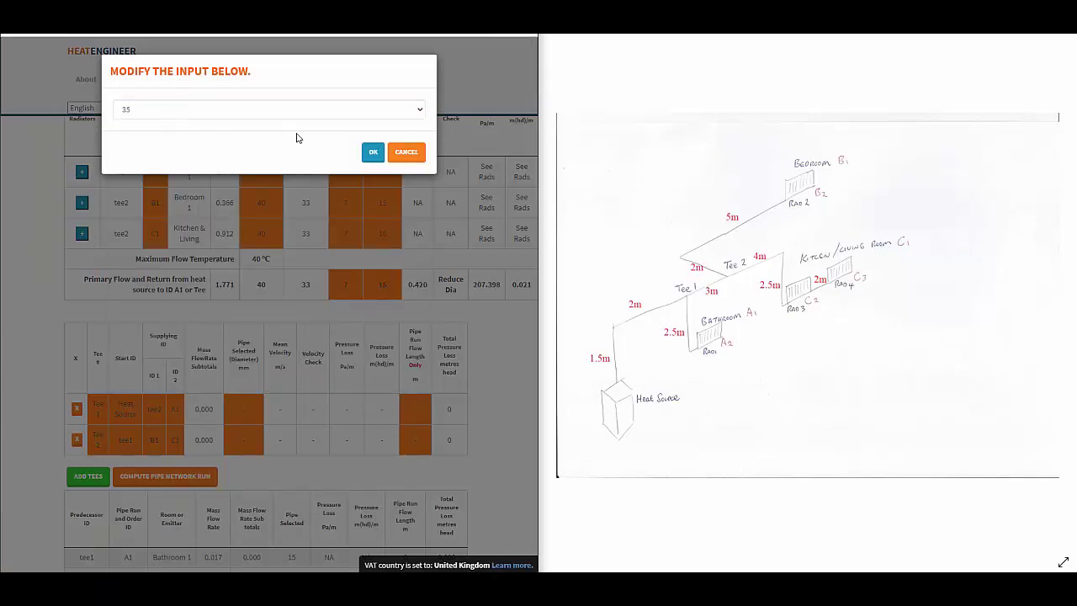
pyautogui.click(230, 115)
pyautogui.click(241, 176)
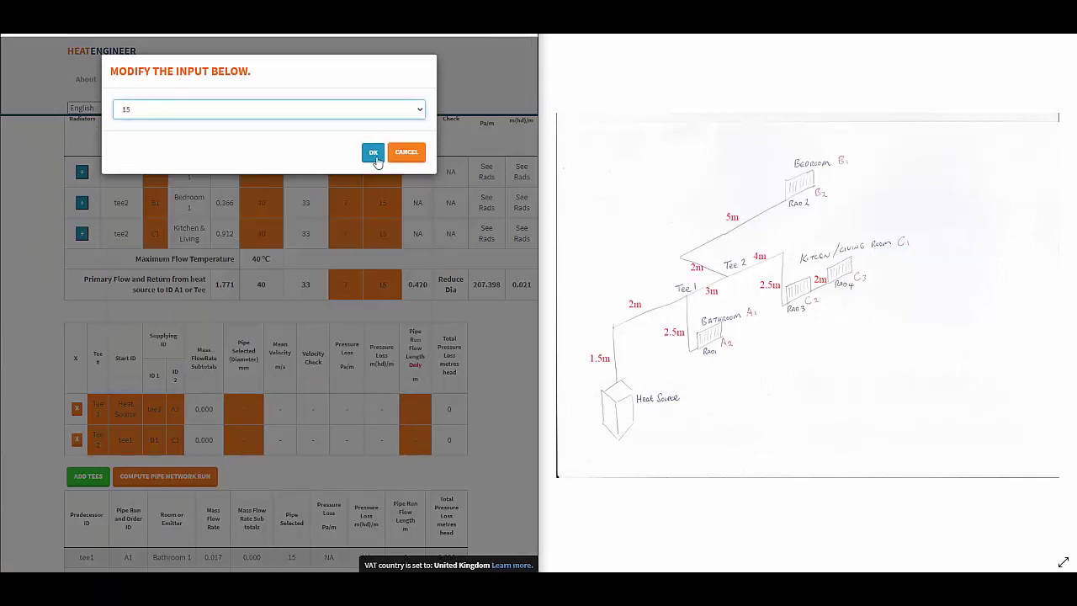
pyautogui.click(373, 152)
pyautogui.click(238, 439)
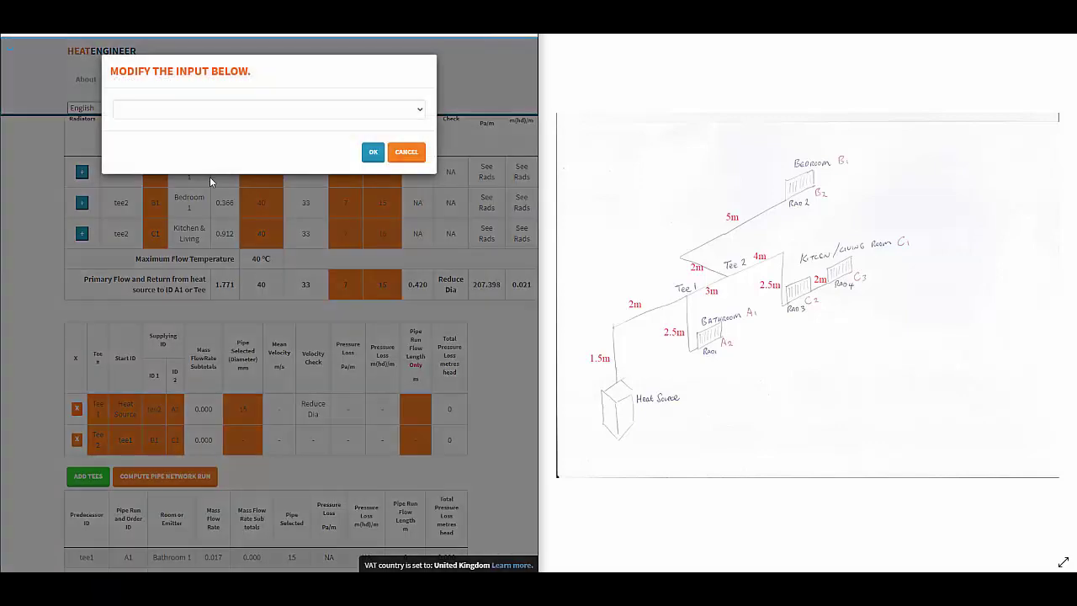
pyautogui.click(168, 108)
pyautogui.click(143, 206)
pyautogui.click(372, 155)
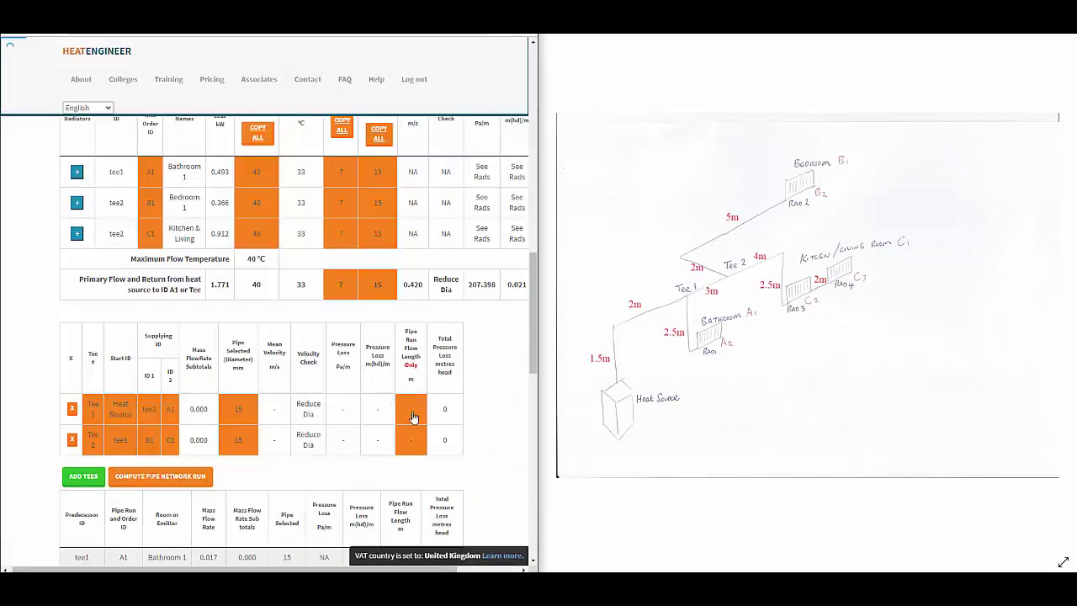
# Step: Set the tee run lengths to 3.5 m for Tee 1 and 3 m for Tee 2
pyautogui.click(414, 416)
pyautogui.click(161, 106)
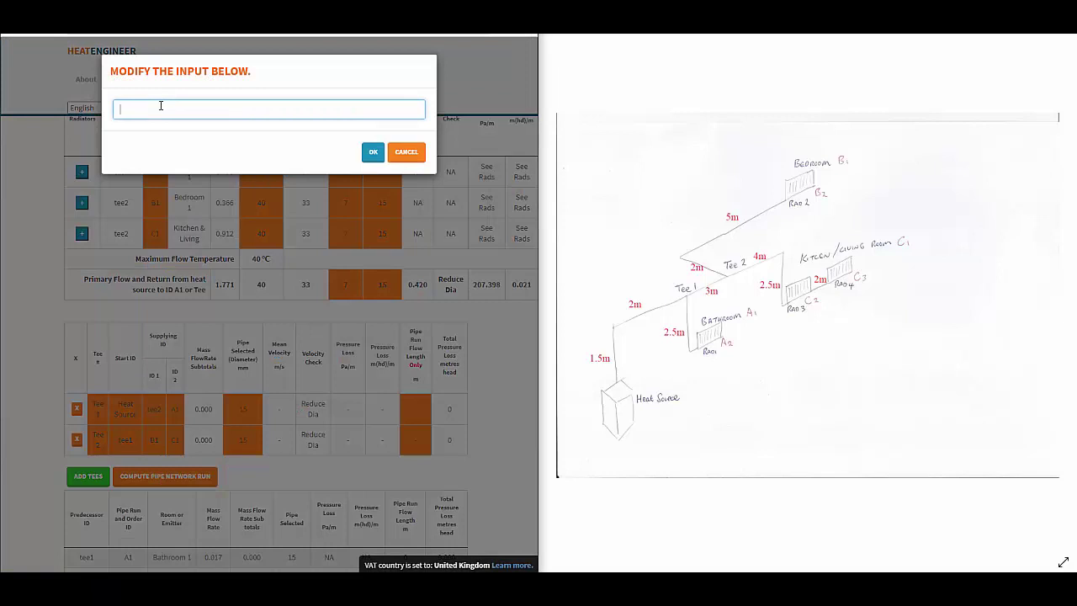
pyautogui.write('3.5')
pyautogui.click(373, 153)
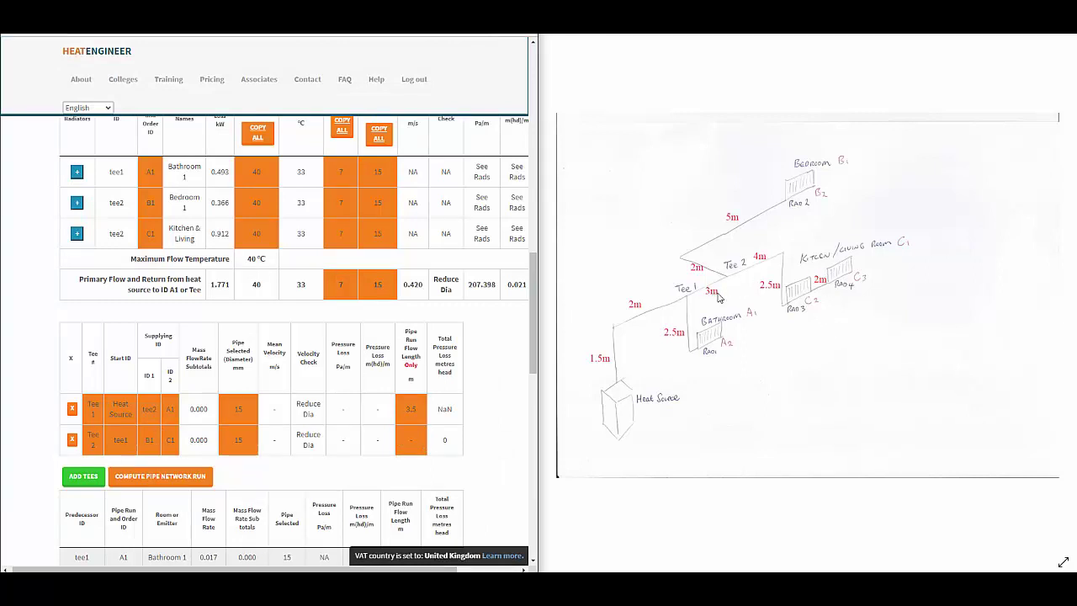
pyautogui.click(410, 440)
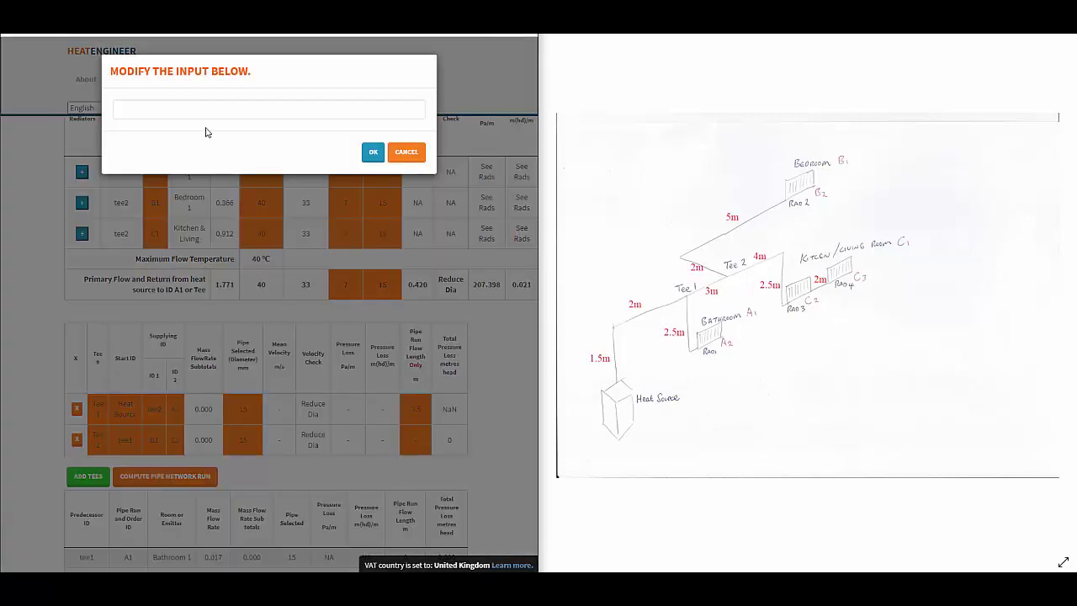
pyautogui.click(195, 107)
pyautogui.click(372, 152)
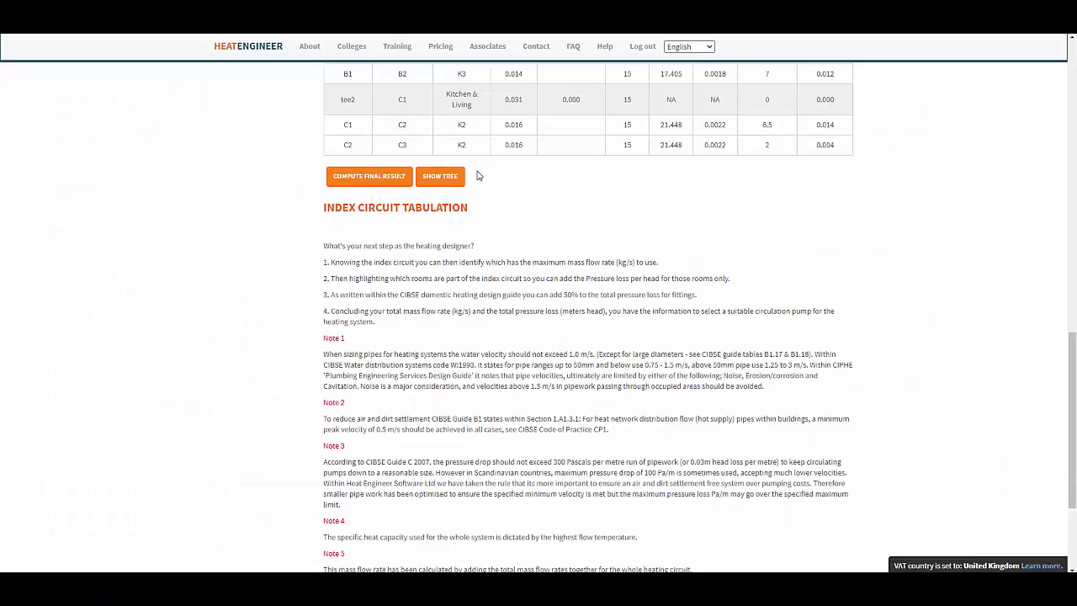
pyautogui.scroll(10, 536, 250)
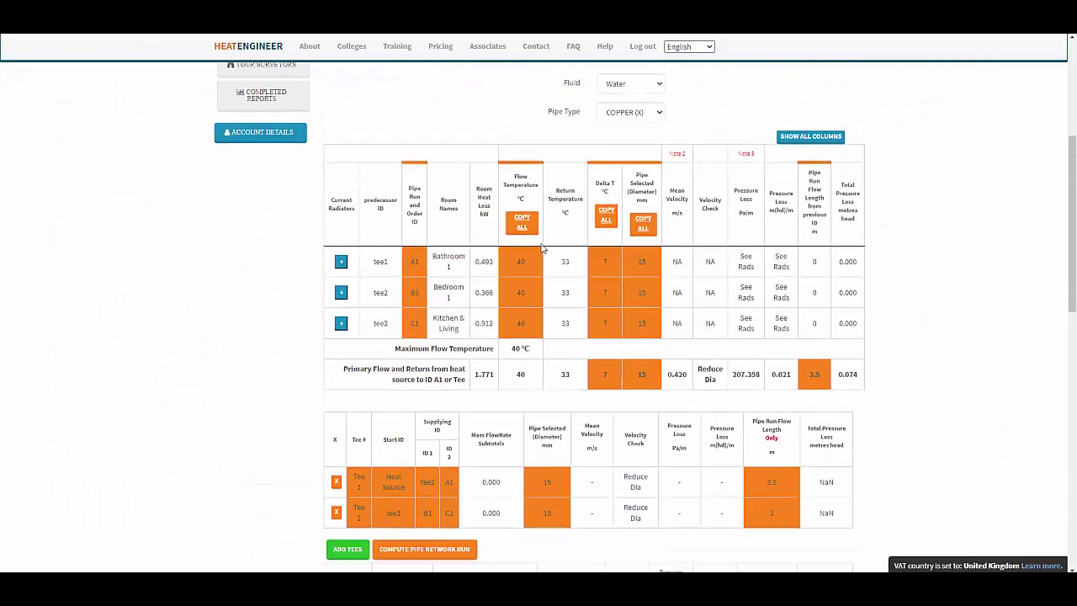
pyautogui.scroll(-1, 540, 249)
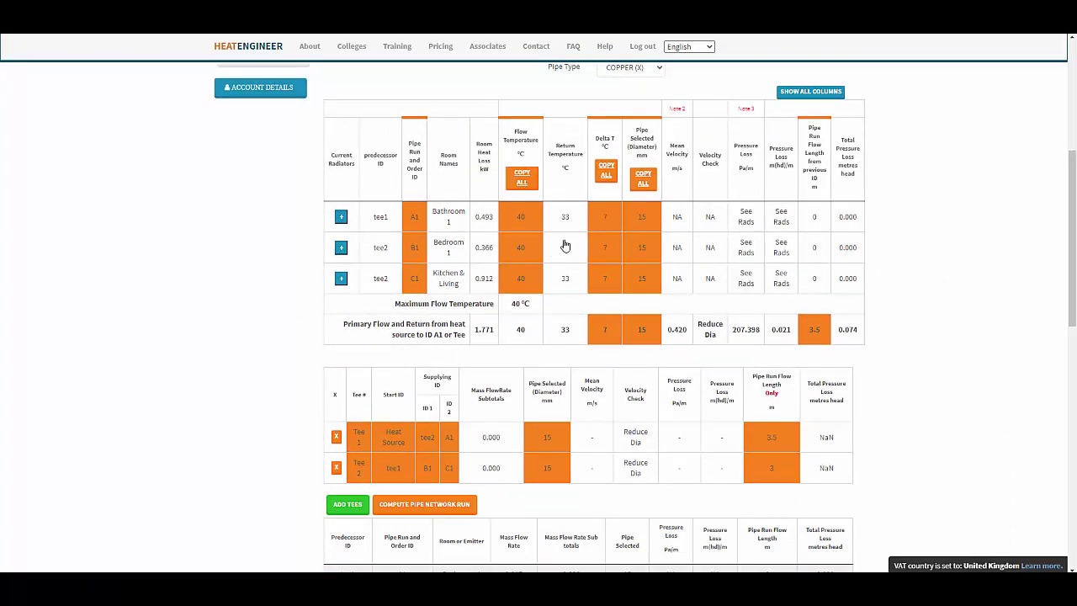
pyautogui.scroll(4, 565, 245)
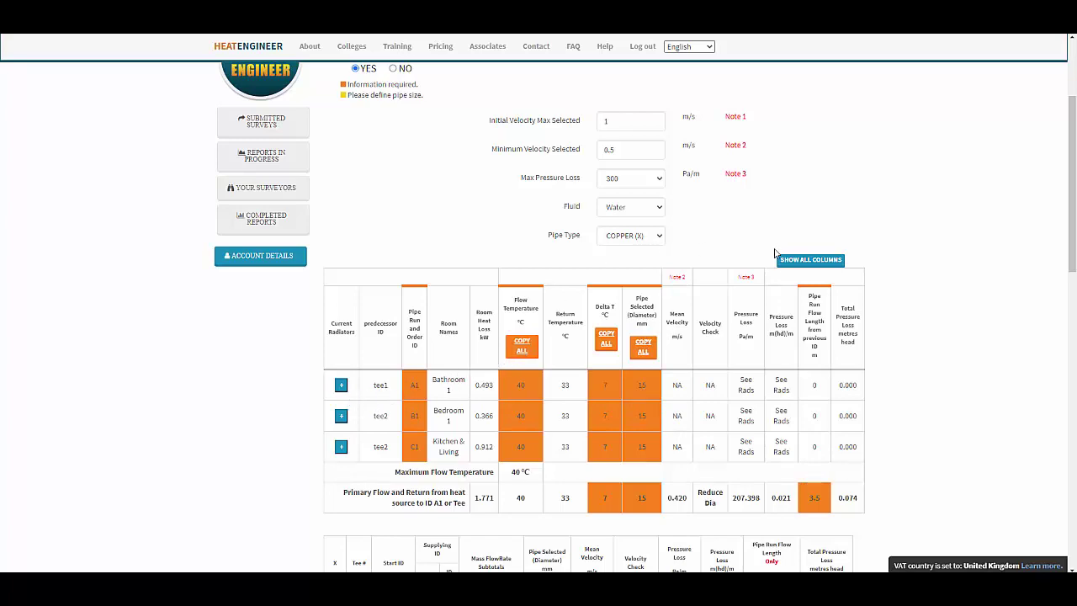
# Step: Run COMPUTE PIPE NETWORK RUN
pyautogui.scroll(-2, 671, 309)
pyautogui.scroll(-3, 670, 308)
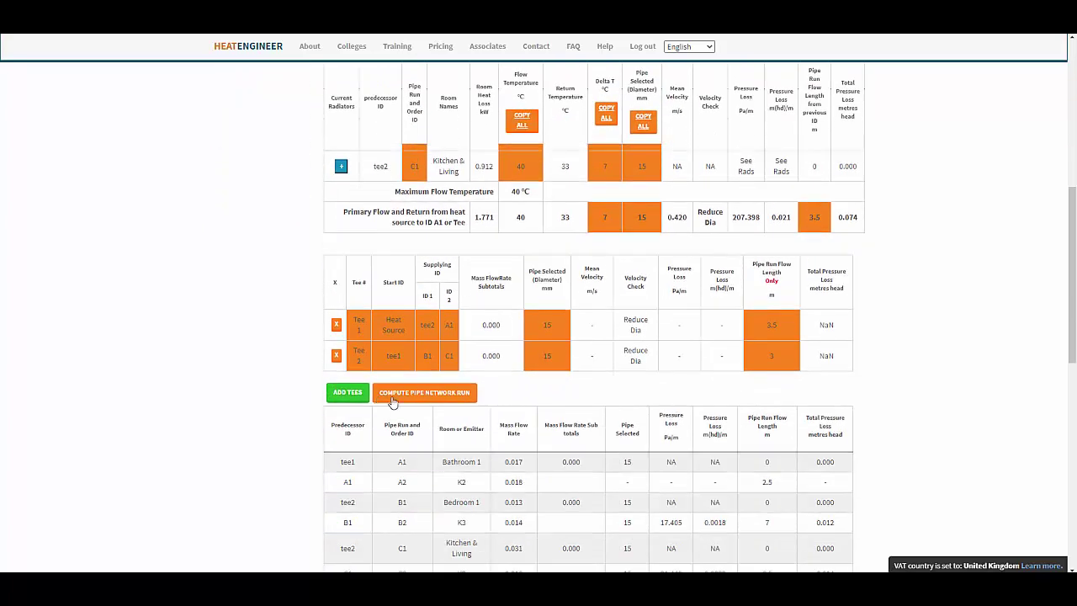
pyautogui.click(405, 397)
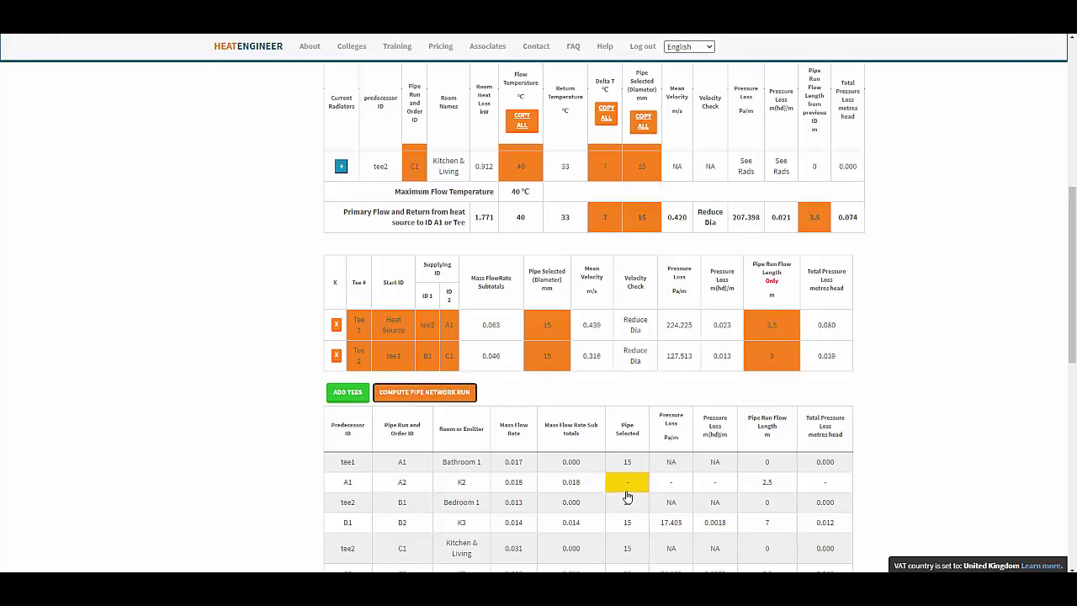
# Step: Expand the Bathroom 1 rows, give radiator K2 a 15 mm pipe, and recompute the network
pyautogui.scroll(-2, 623, 487)
pyautogui.scroll(2, 625, 392)
pyautogui.scroll(3, 504, 505)
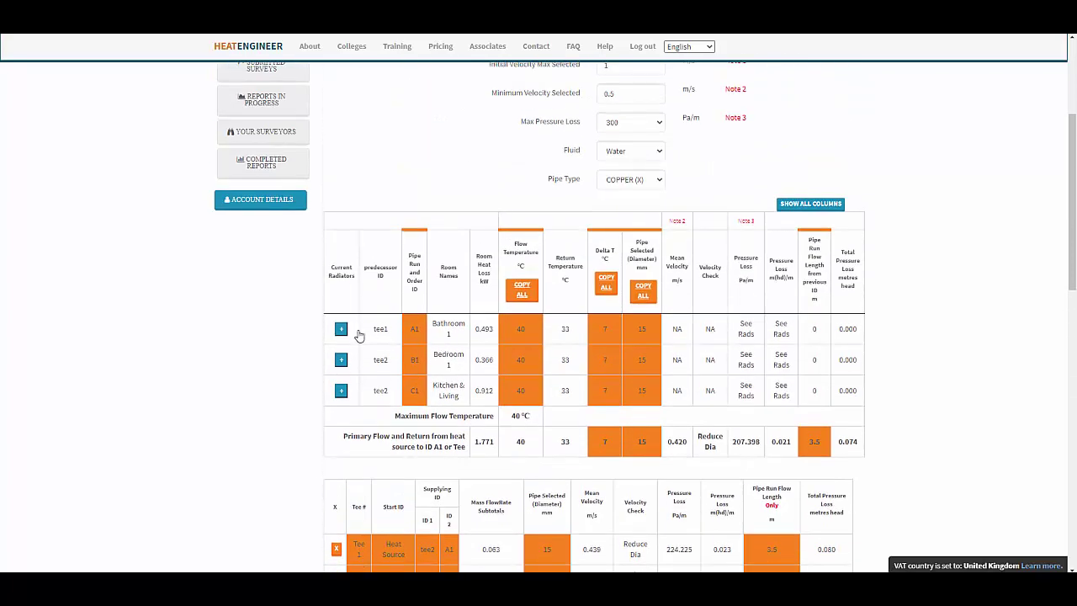
pyautogui.click(341, 328)
pyautogui.scroll(-1, 660, 370)
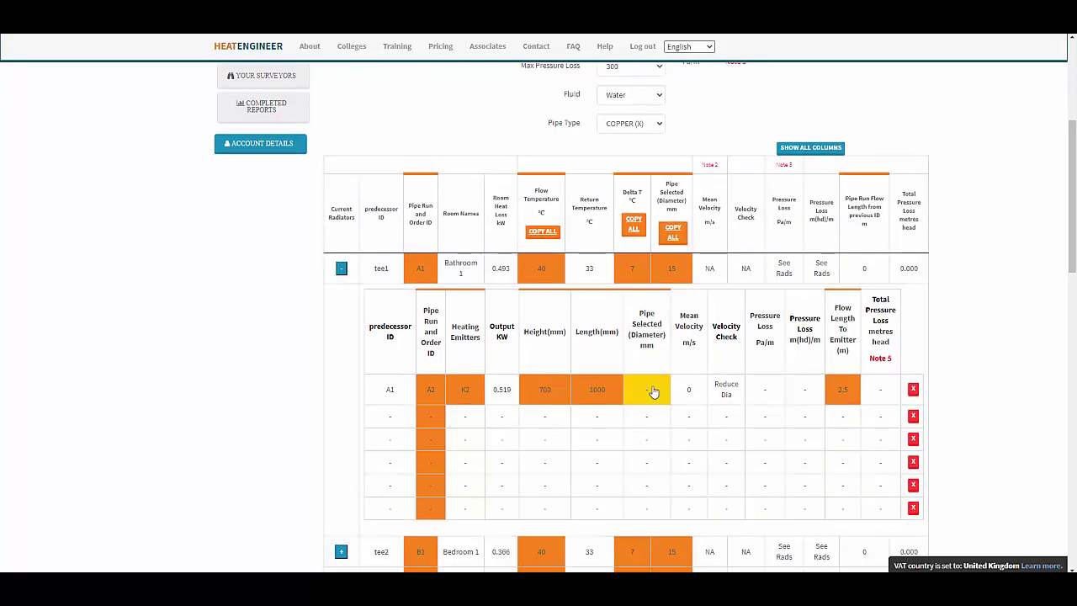
pyautogui.click(652, 391)
pyautogui.click(451, 108)
pyautogui.click(437, 177)
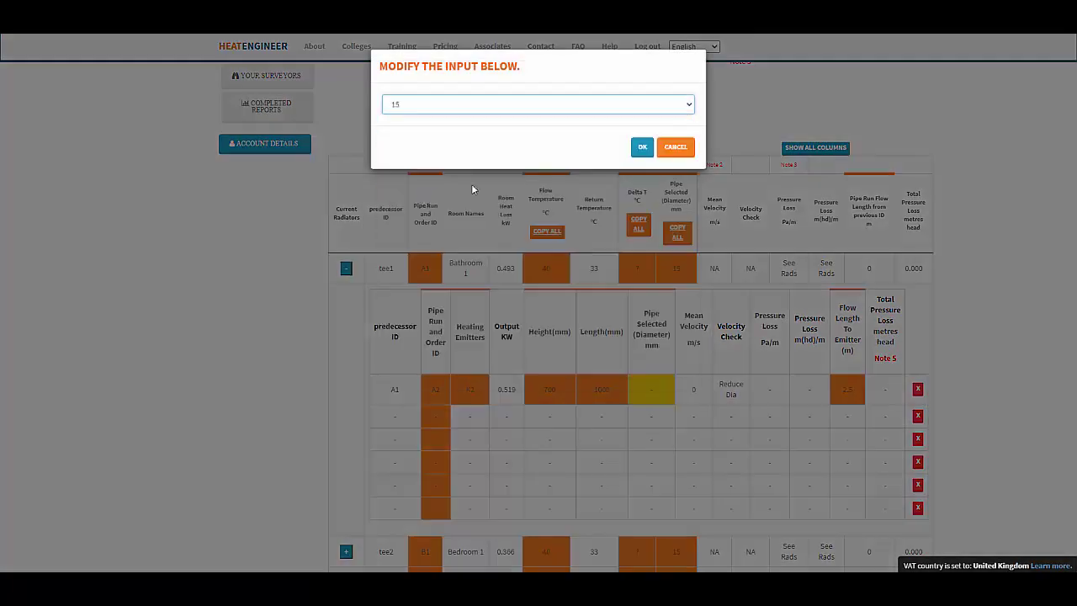
pyautogui.click(642, 147)
pyautogui.scroll(-5, 435, 244)
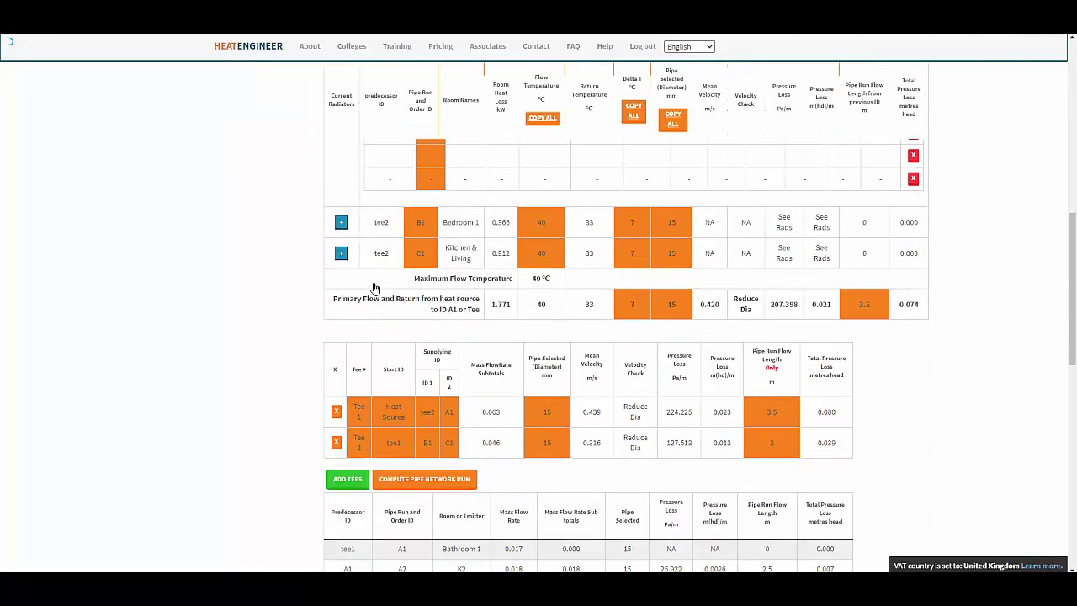
pyautogui.click(399, 476)
# Step: Compute the final result: Kitchen & Living K2 index circuit needing 0.0605 kg/s at 0.2533 m head
pyautogui.scroll(-3, 399, 476)
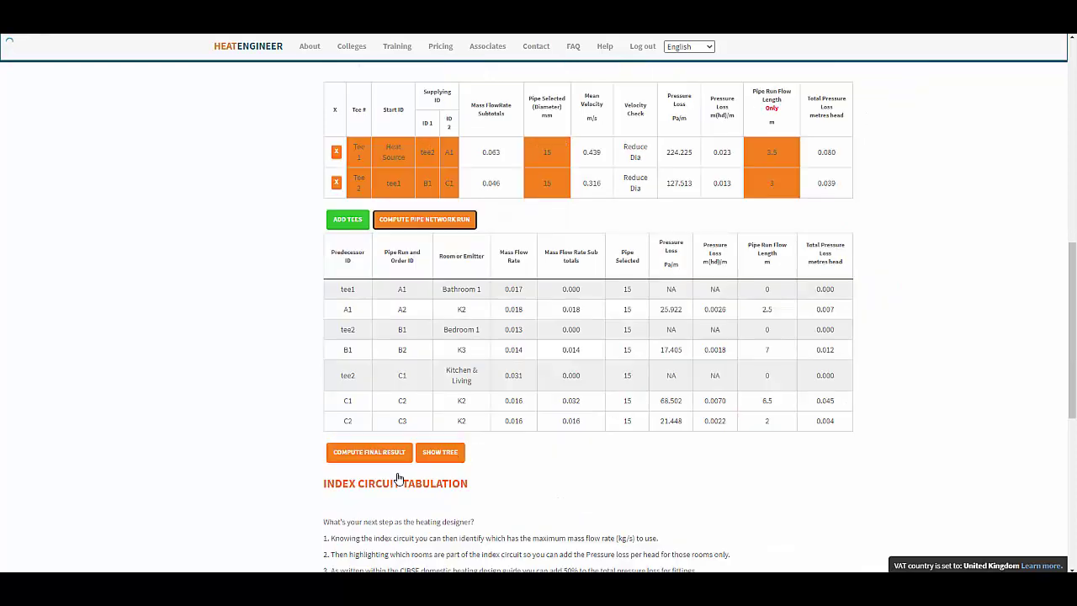
pyautogui.scroll(-3, 279, 354)
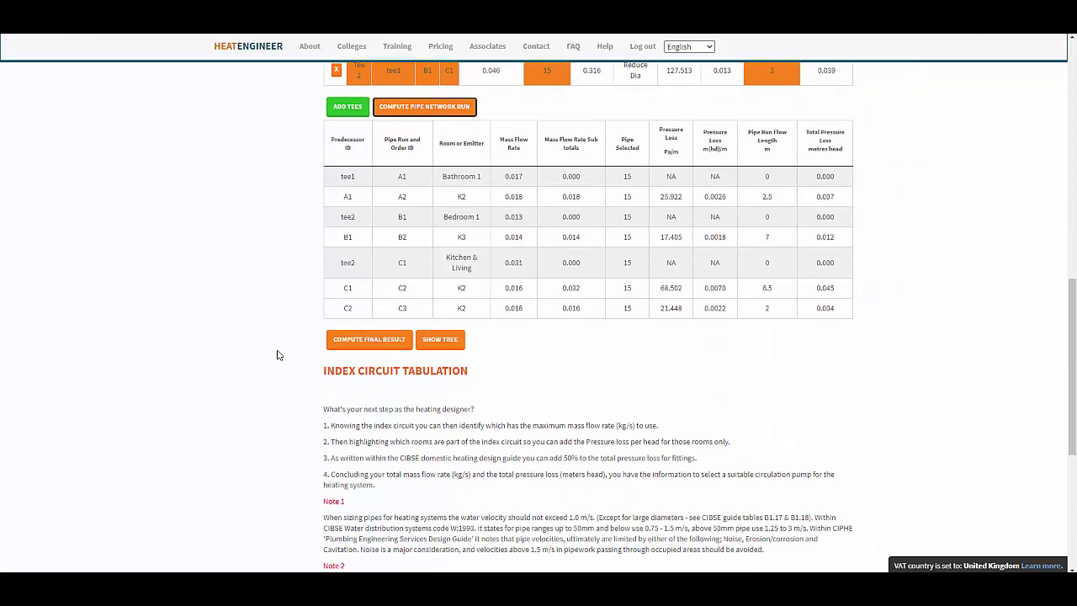
pyautogui.scroll(2, 329, 300)
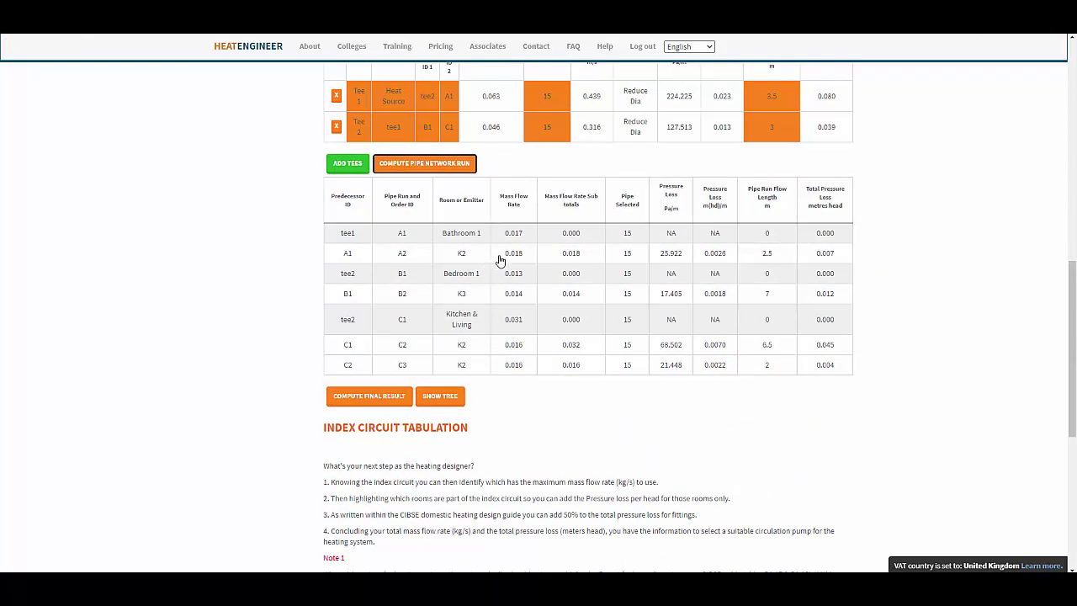
pyautogui.scroll(1, 510, 269)
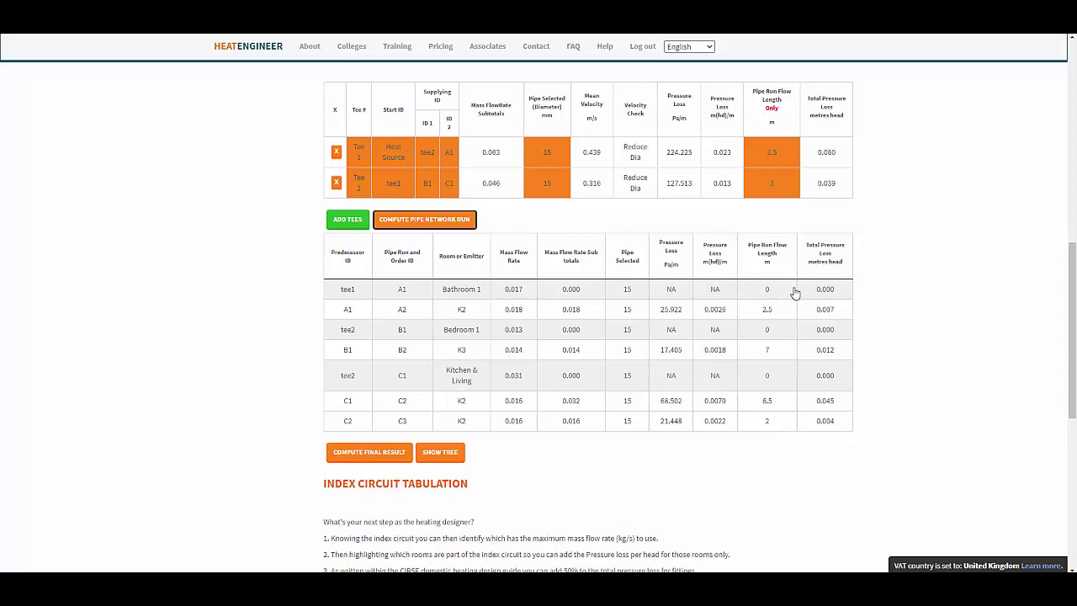
pyautogui.click(354, 456)
pyautogui.scroll(-3, 602, 402)
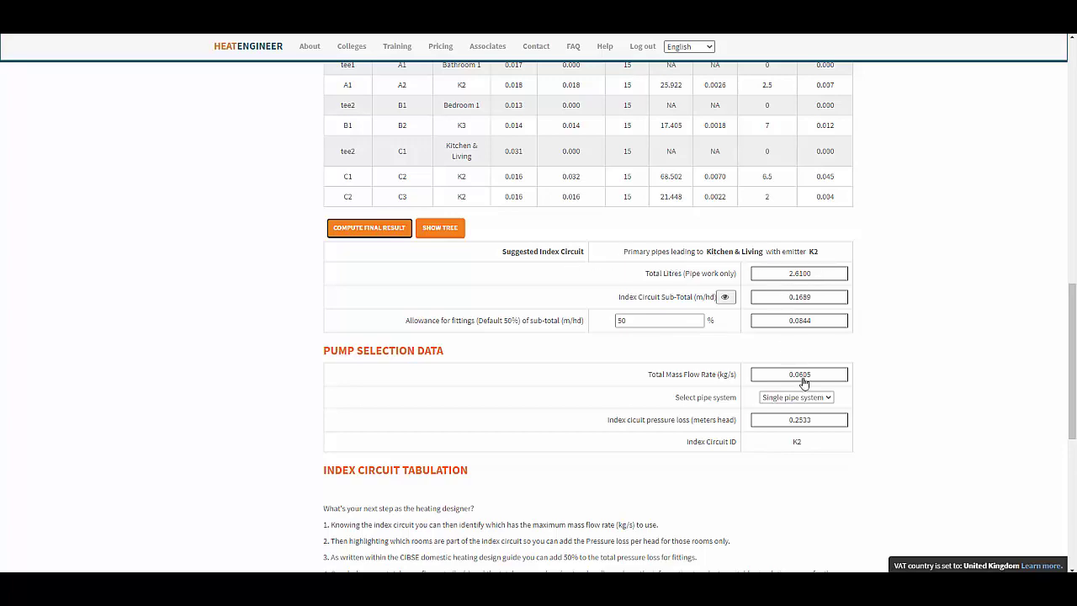
pyautogui.scroll(-1, 797, 370)
pyautogui.click(791, 342)
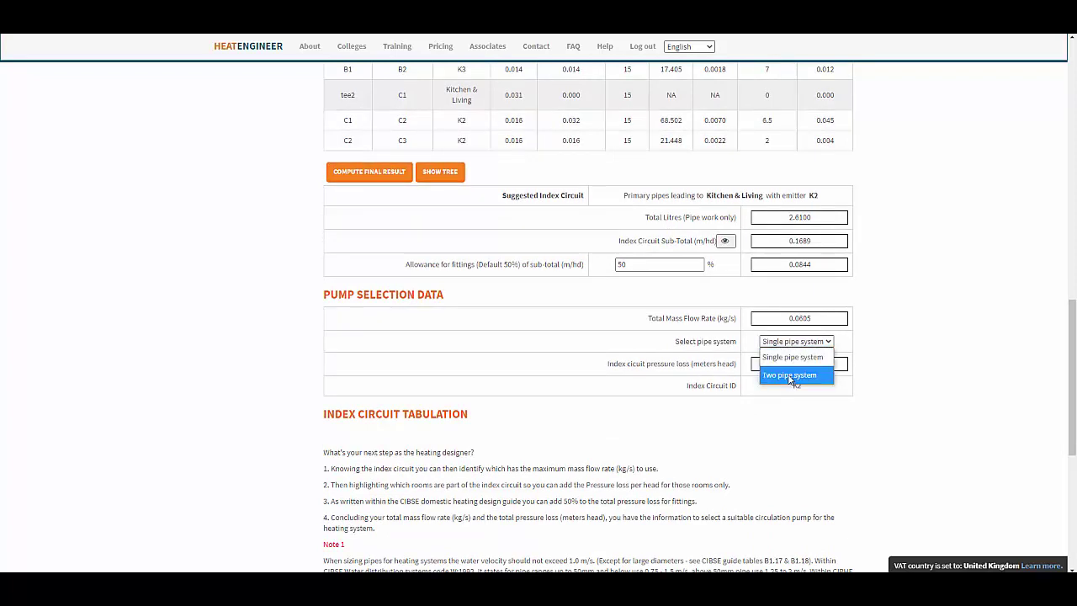
pyautogui.click(791, 375)
pyautogui.click(814, 341)
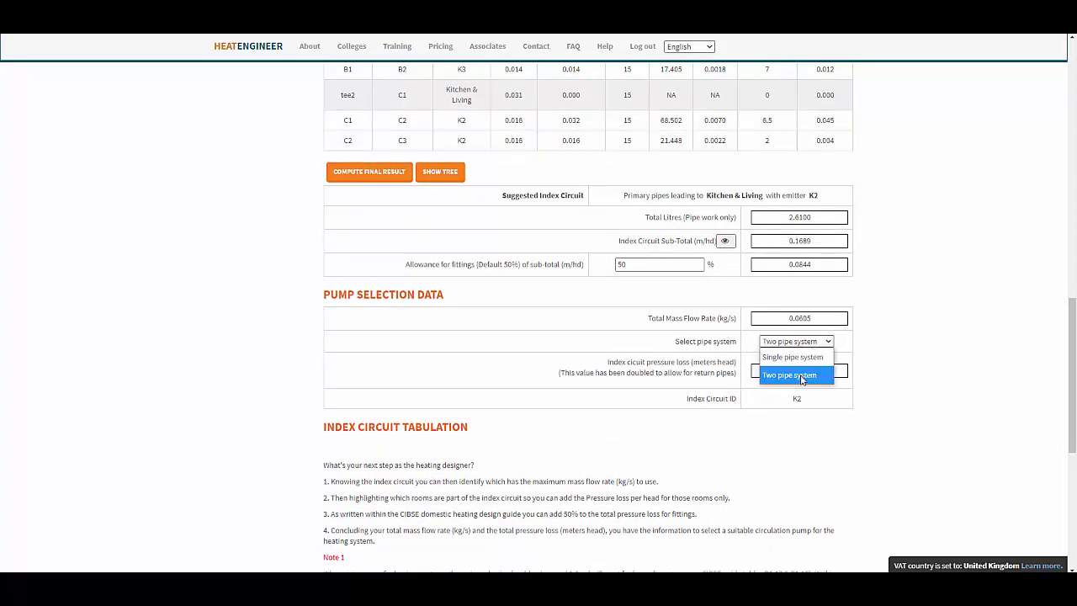
pyautogui.click(803, 376)
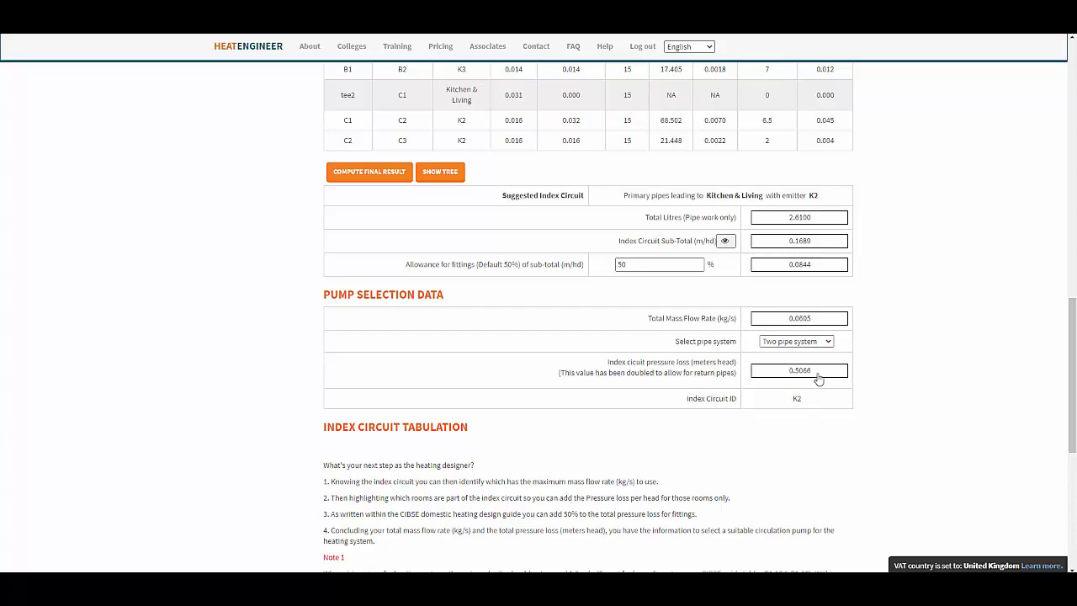
pyautogui.scroll(-1, 799, 423)
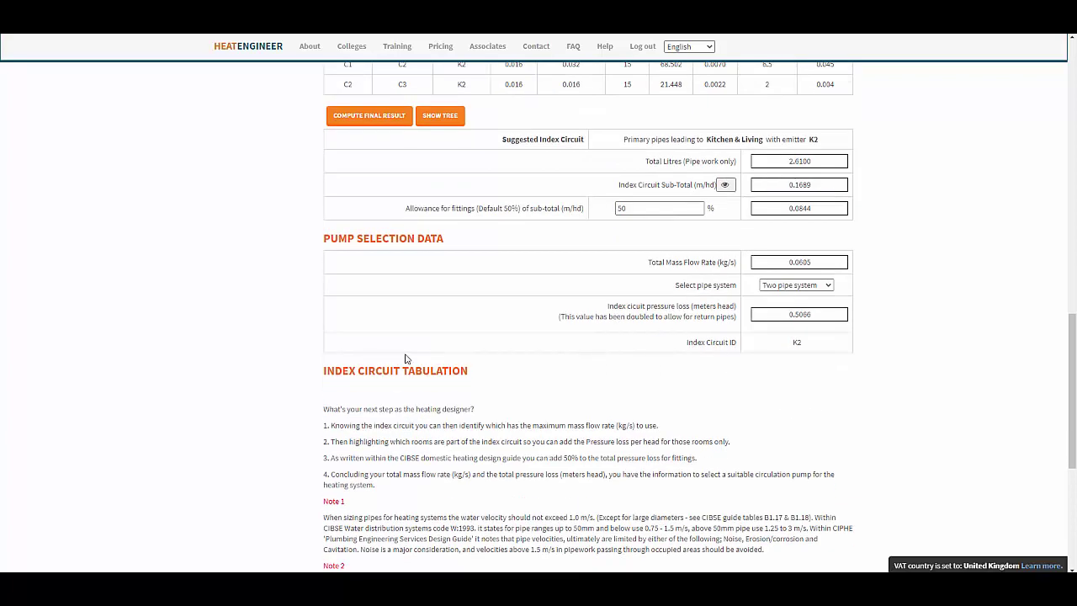
pyautogui.scroll(1, 625, 399)
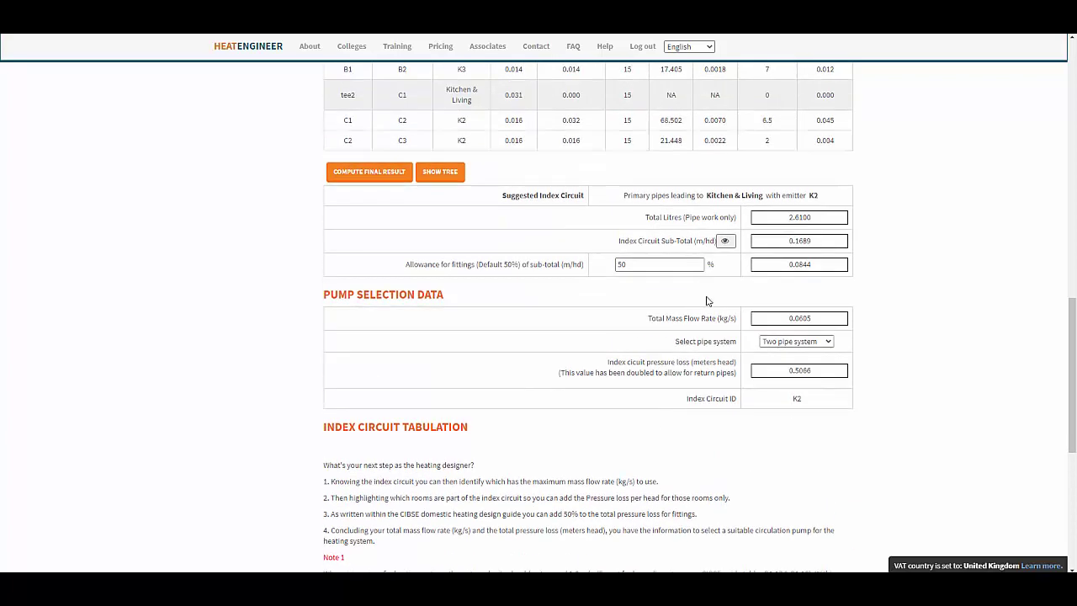
pyautogui.scroll(1, 724, 318)
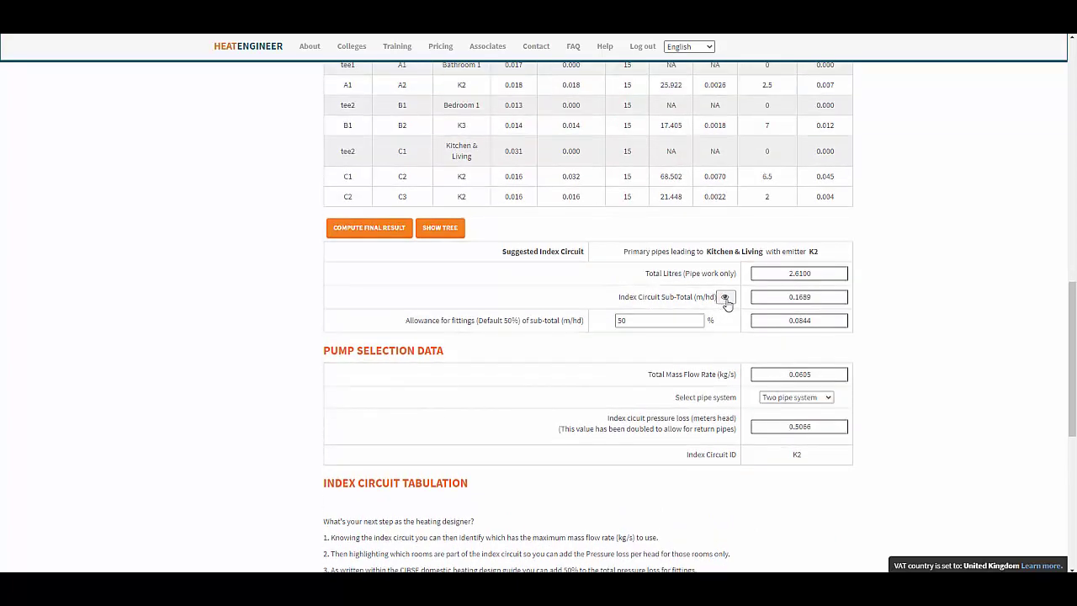
pyautogui.click(725, 298)
pyautogui.scroll(-3, 289, 296)
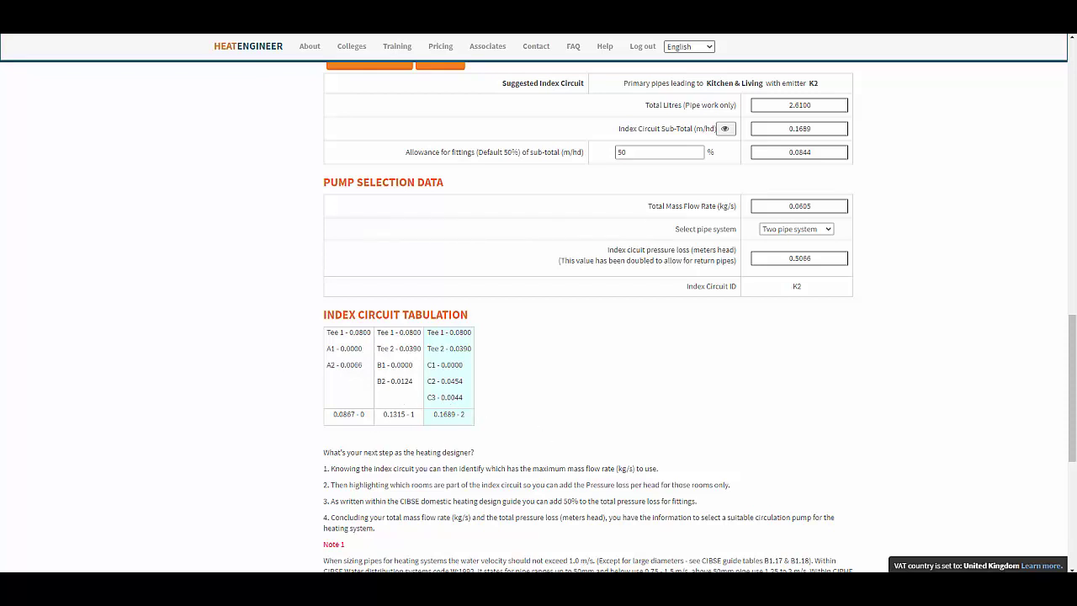
pyautogui.click(589, 539)
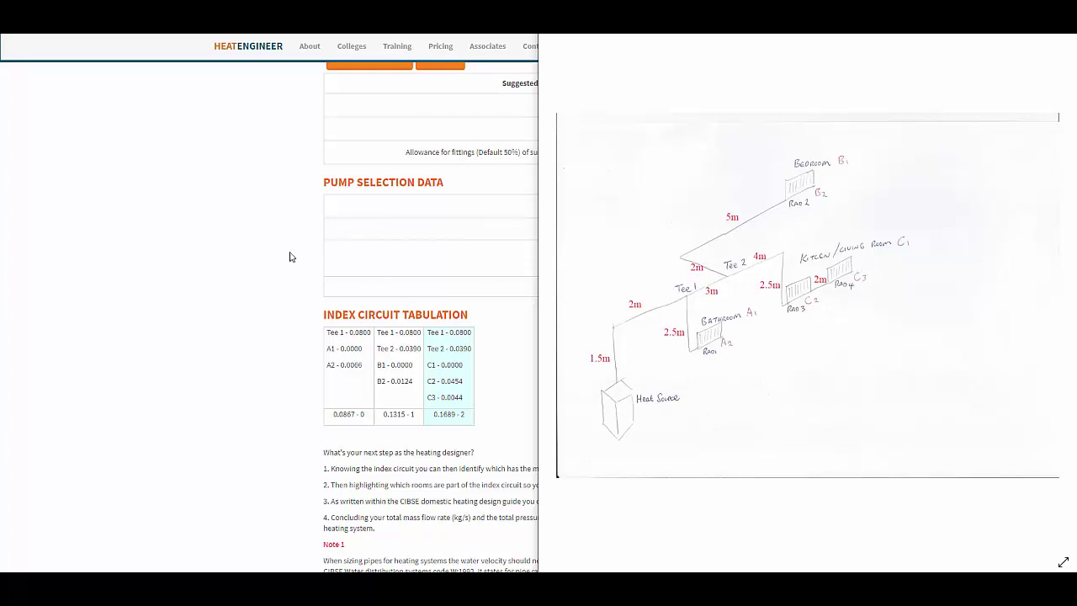
pyautogui.click(229, 259)
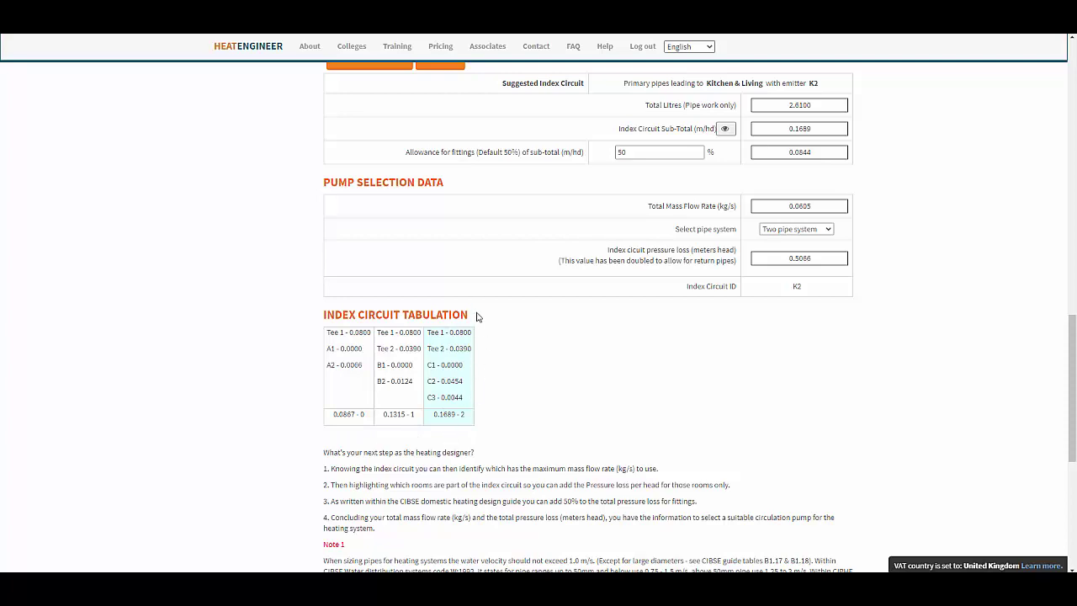
pyautogui.scroll(5, 486, 434)
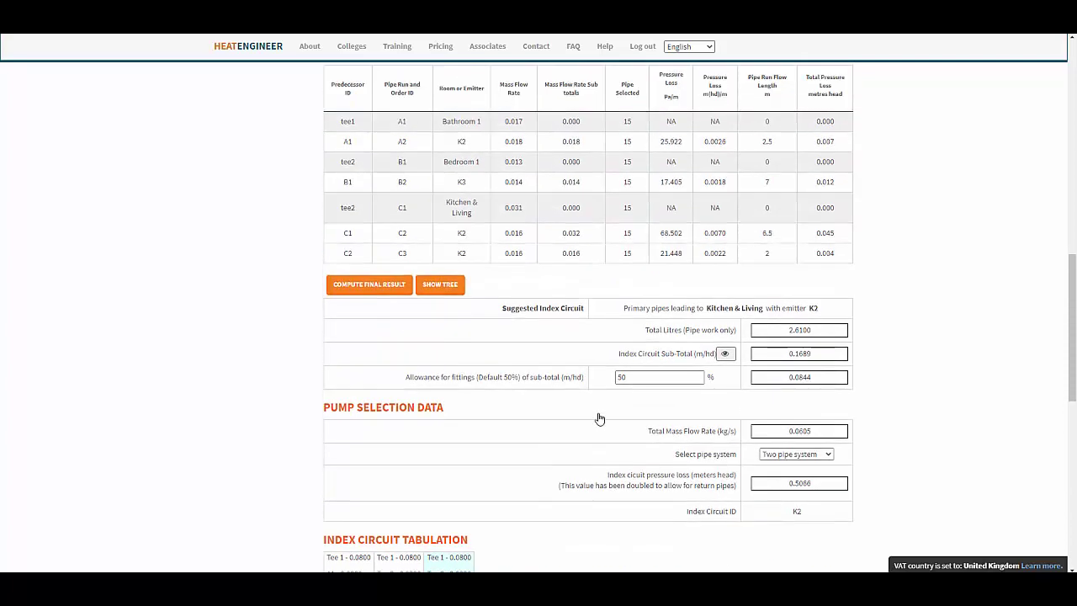
pyautogui.scroll(-5, 495, 372)
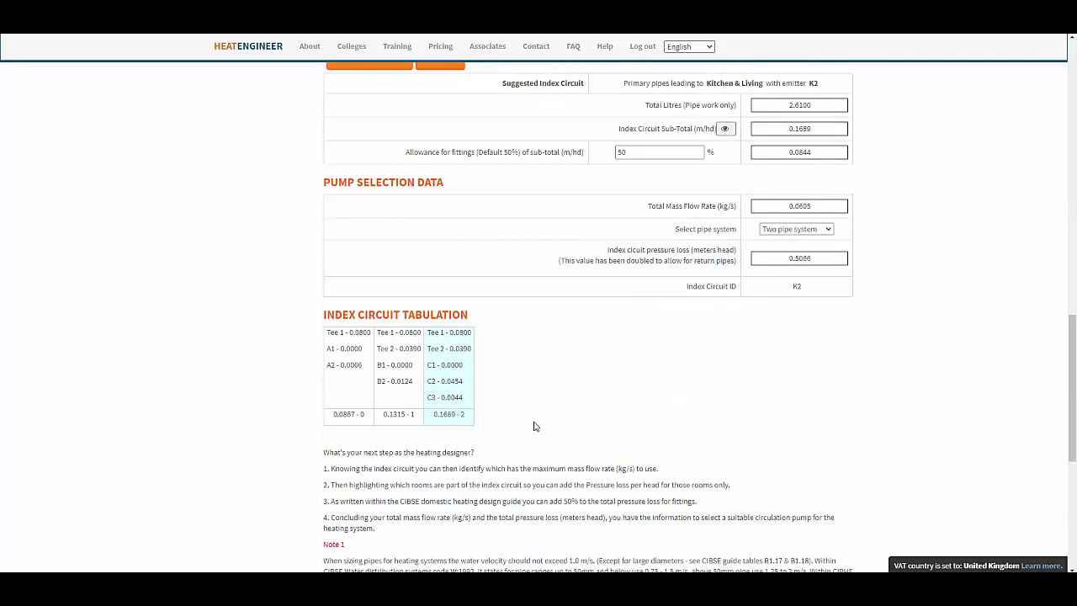
pyautogui.scroll(3, 672, 441)
pyautogui.scroll(10, 684, 443)
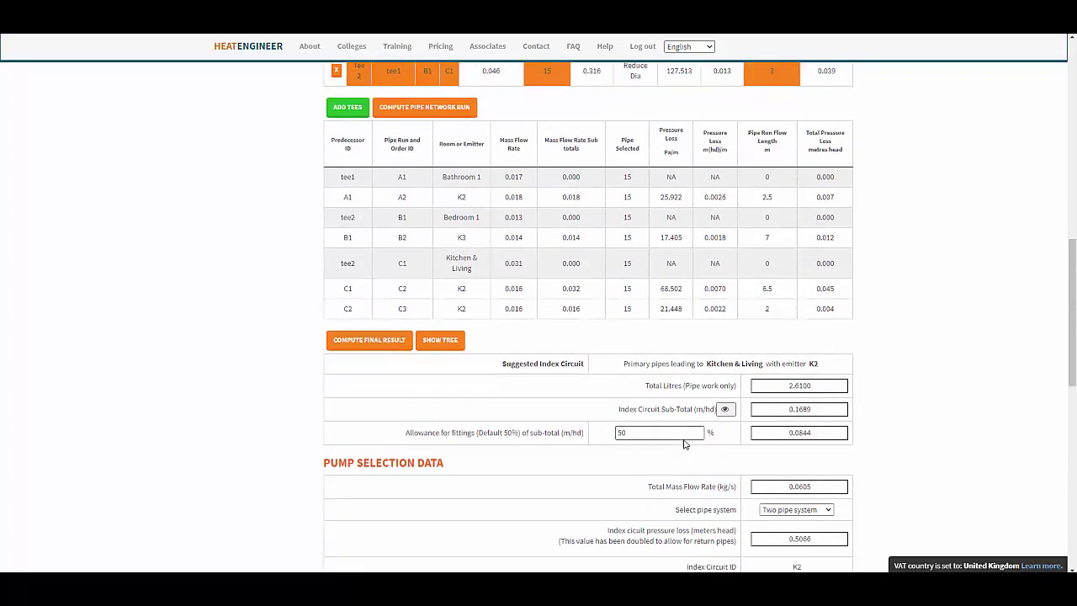
pyautogui.scroll(-10, 683, 439)
pyautogui.scroll(-2, 267, 259)
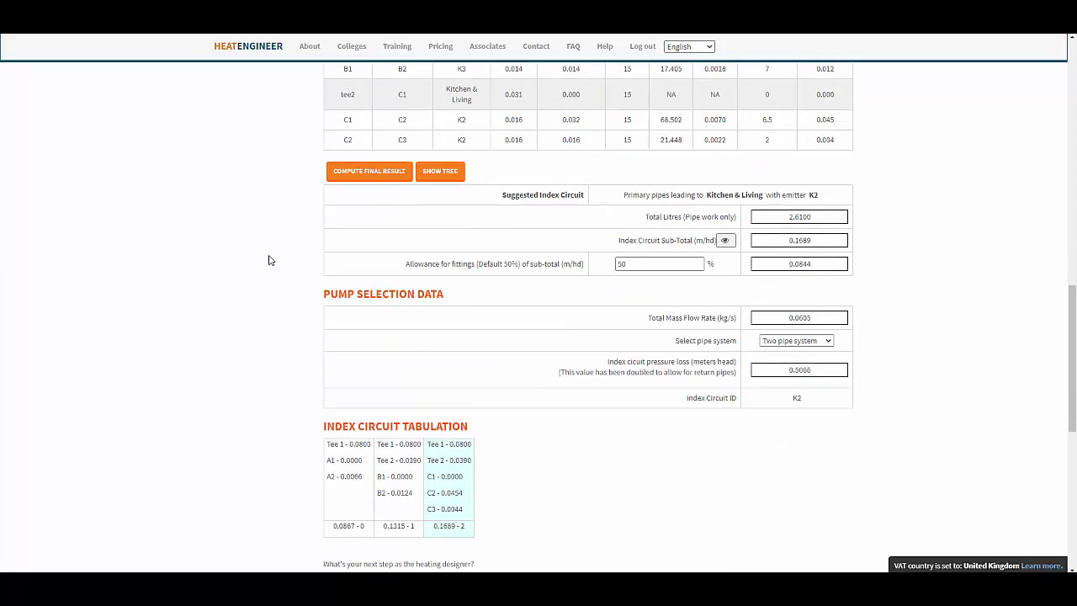
pyautogui.scroll(1, 278, 237)
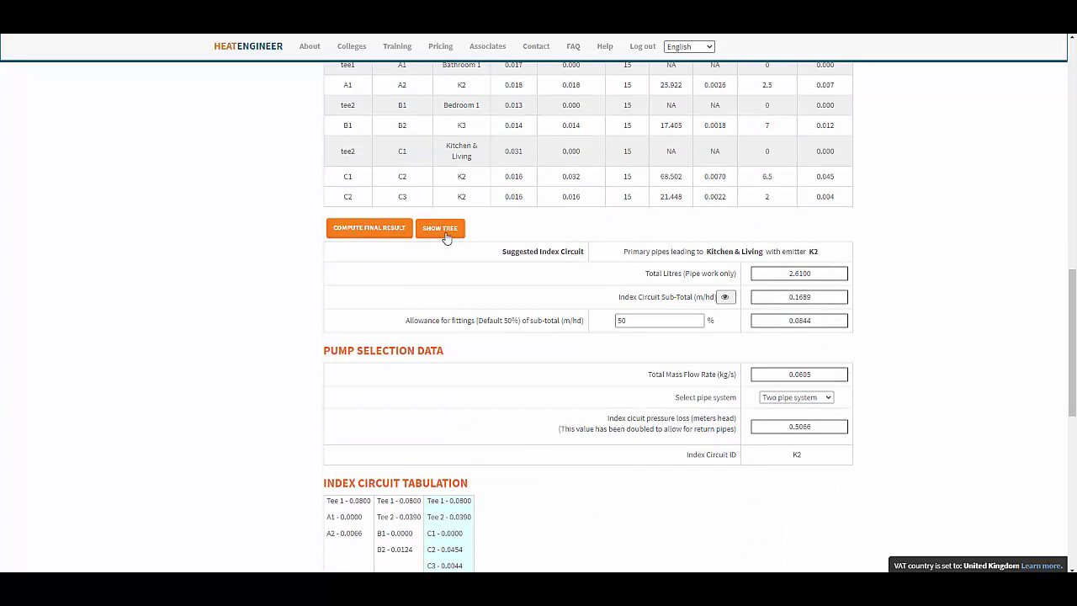
pyautogui.click(448, 233)
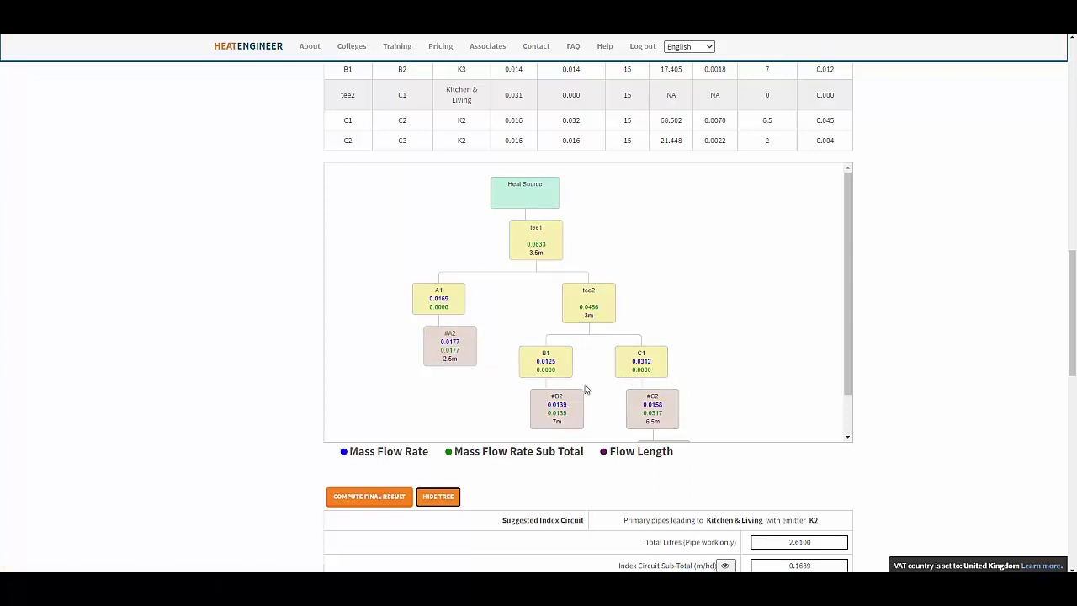
pyautogui.scroll(-1, 510, 467)
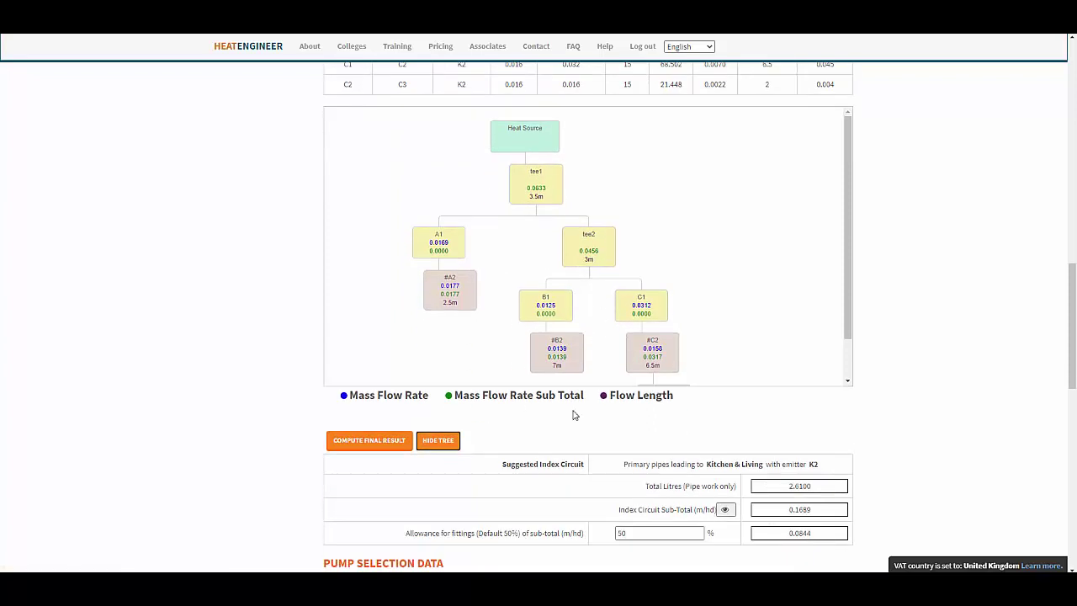
pyautogui.moveTo(845, 230); pyautogui.dragTo(845, 308)
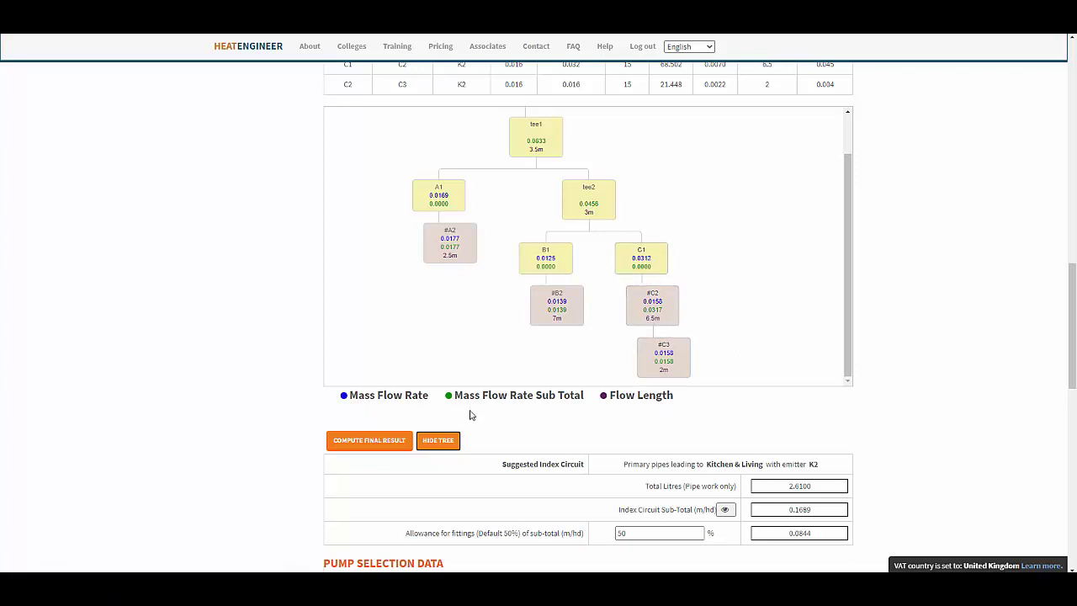
pyautogui.scroll(1, 849, 307)
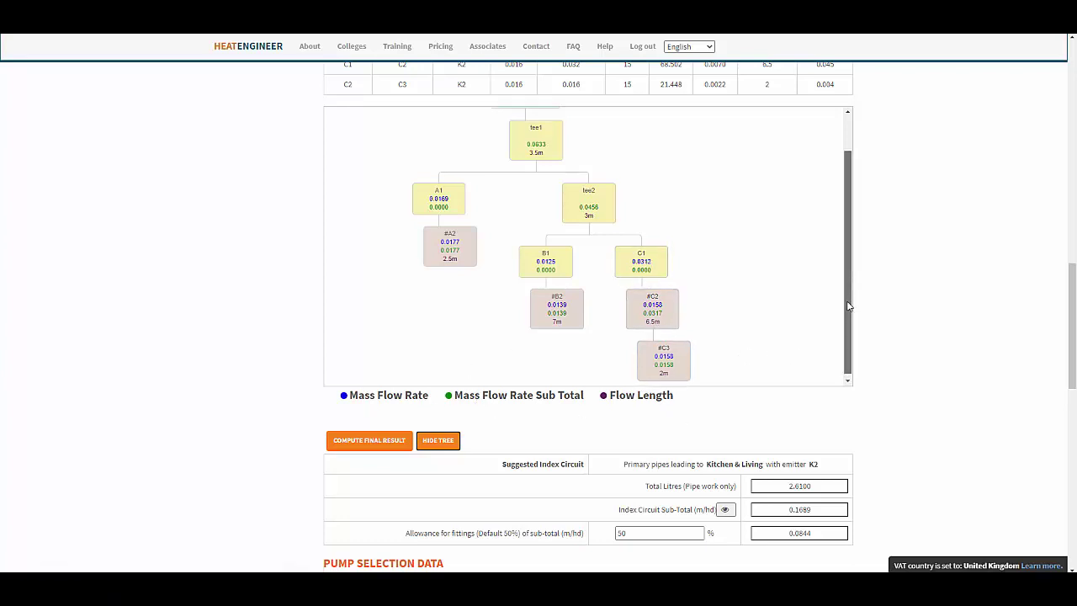
pyautogui.click(442, 439)
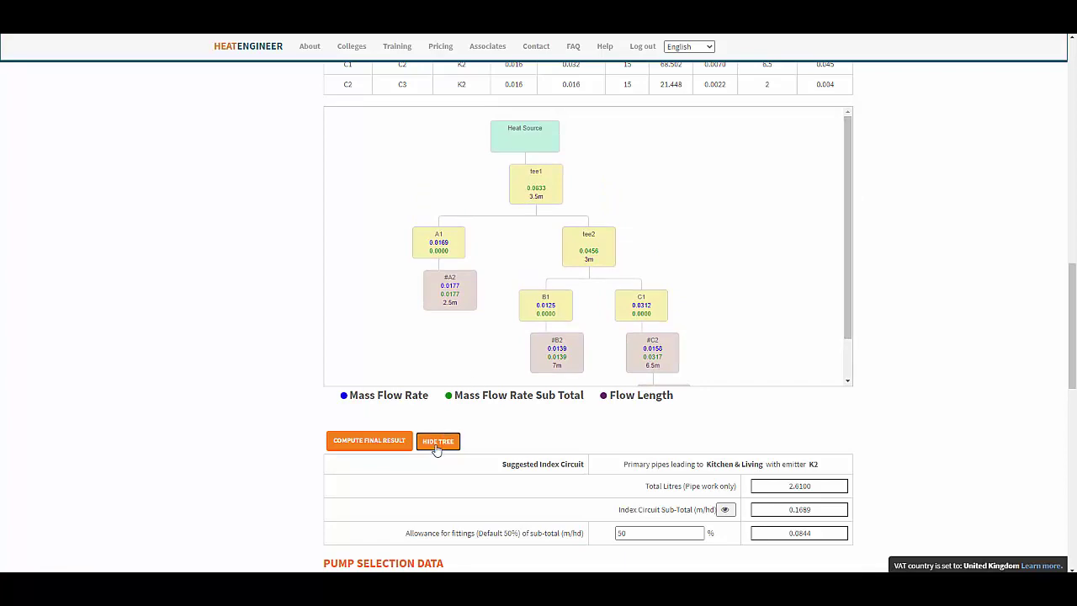
# Step: Expand the tee1 Bathroom row to show its radiator pipes
pyautogui.scroll(2, 193, 294)
pyautogui.scroll(8, 187, 292)
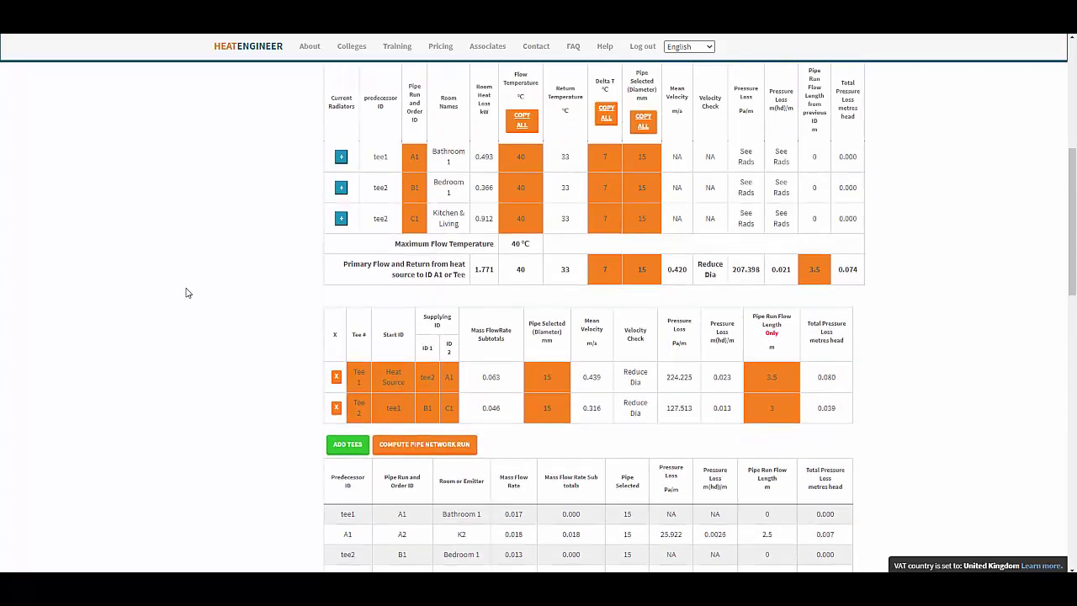
pyautogui.scroll(-3, 186, 292)
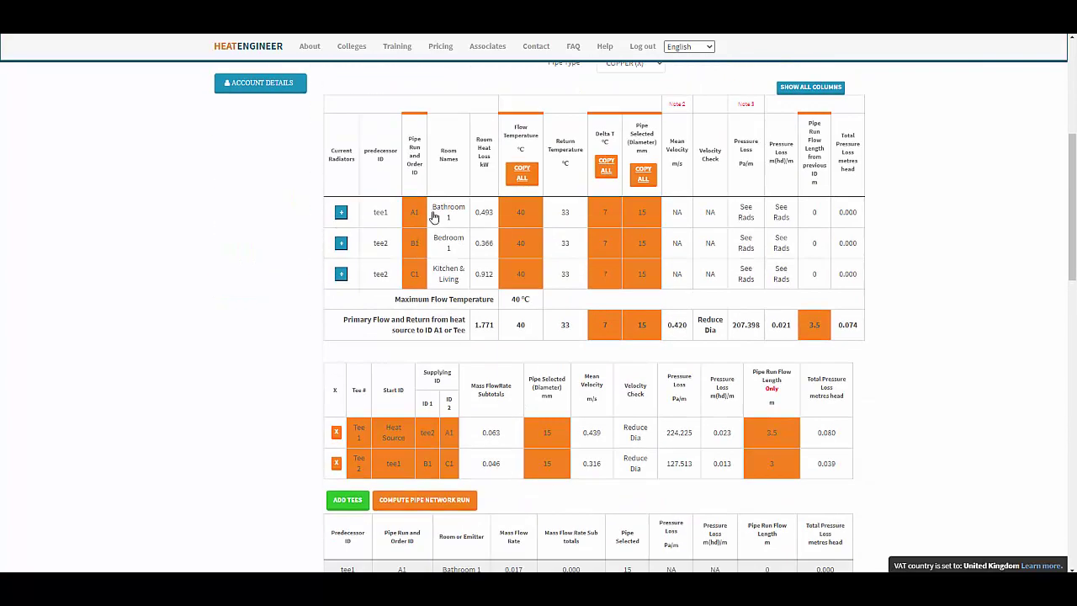
pyautogui.scroll(3, 292, 313)
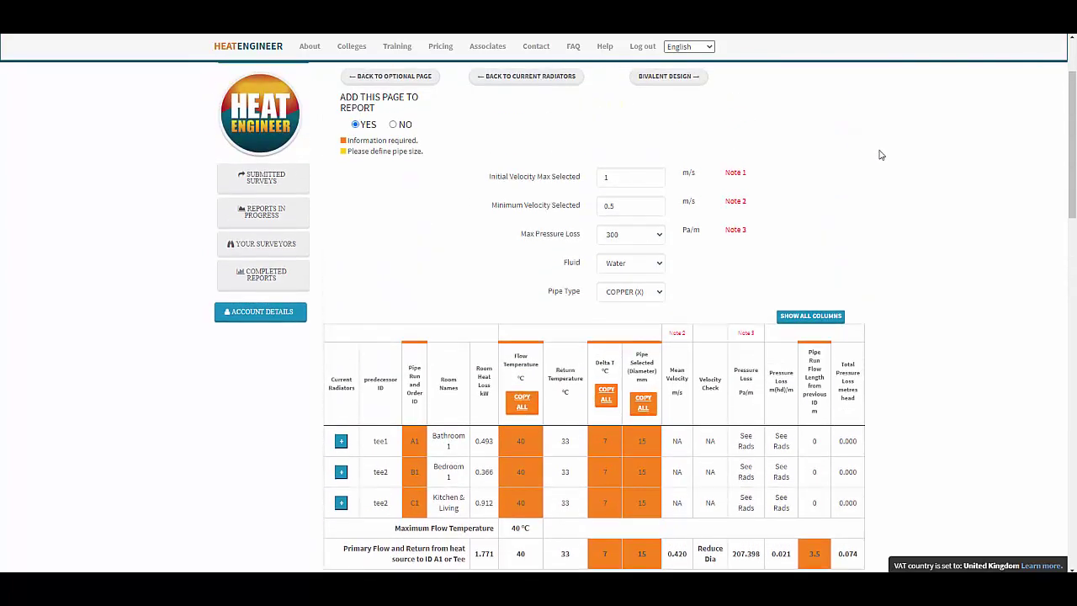
pyautogui.scroll(-1, 874, 167)
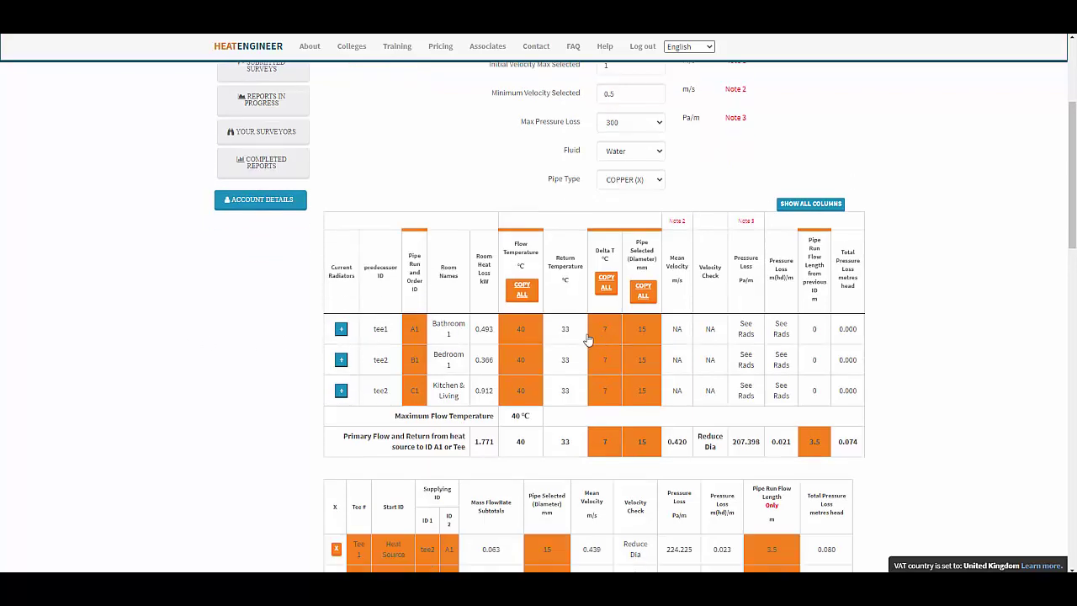
pyautogui.click(340, 331)
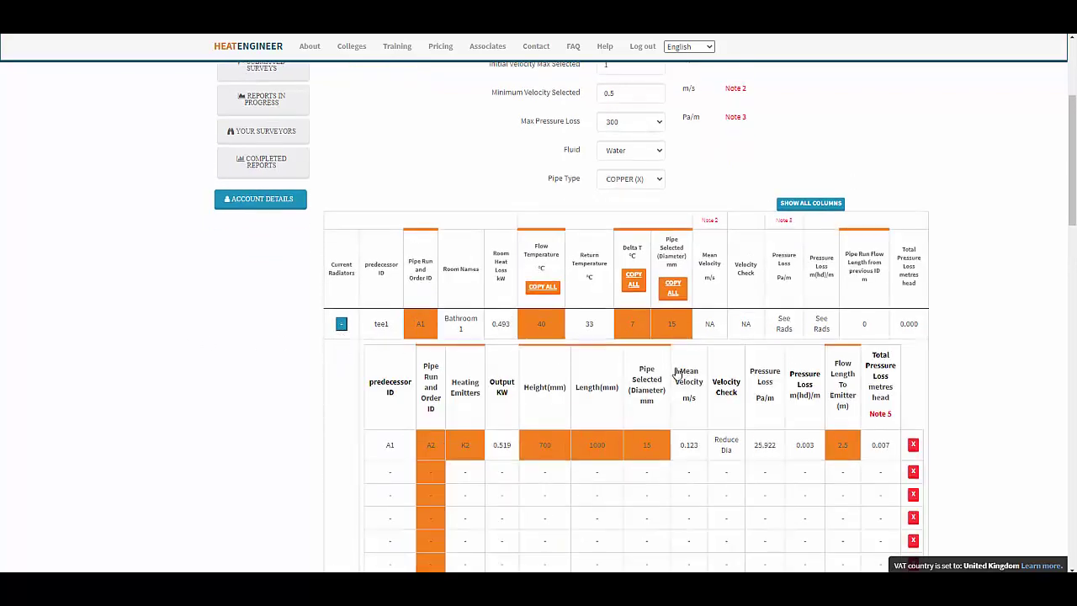
pyautogui.scroll(-4, 672, 372)
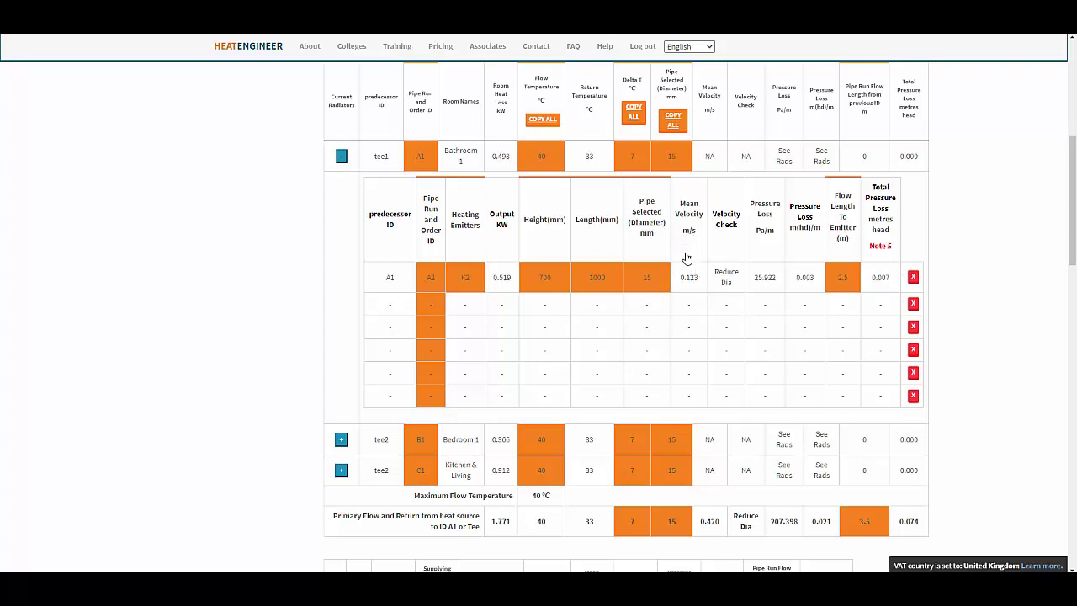
pyautogui.scroll(6, 685, 286)
pyautogui.scroll(1, 686, 286)
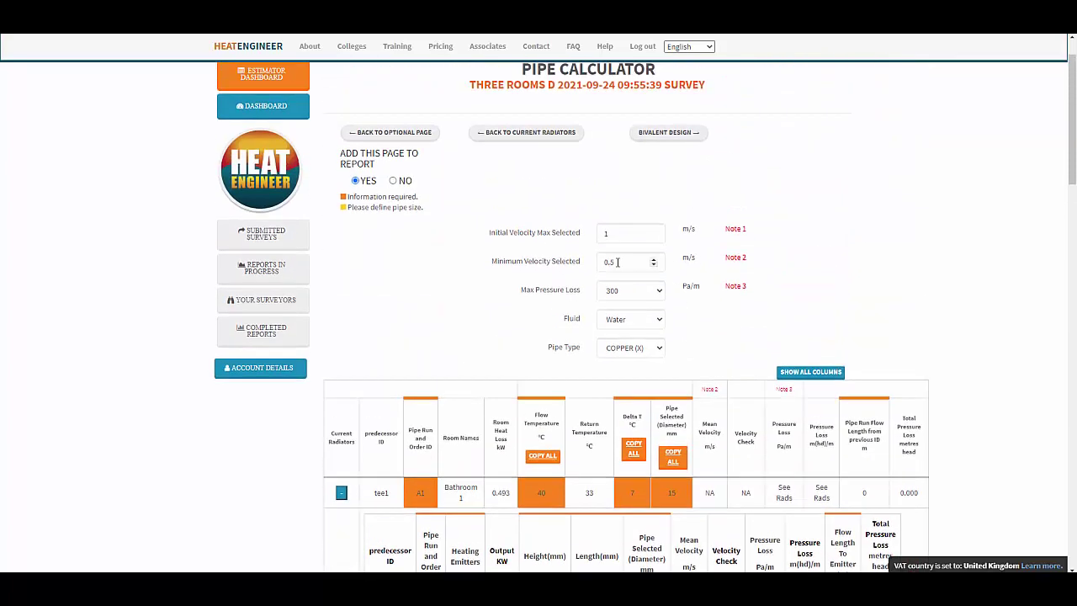
pyautogui.scroll(-4, 656, 295)
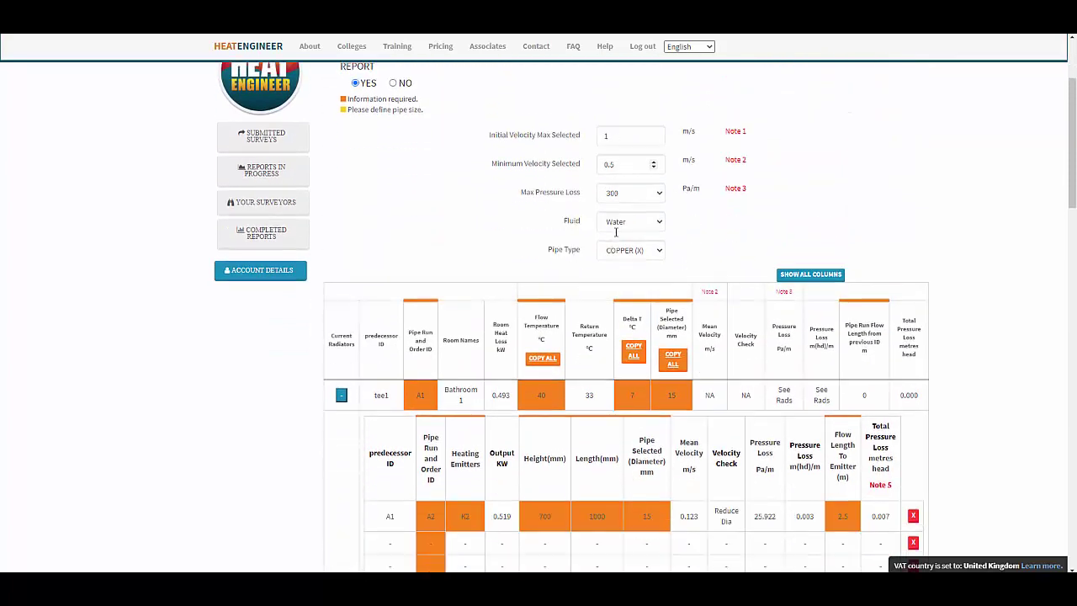
pyautogui.scroll(-1, 688, 342)
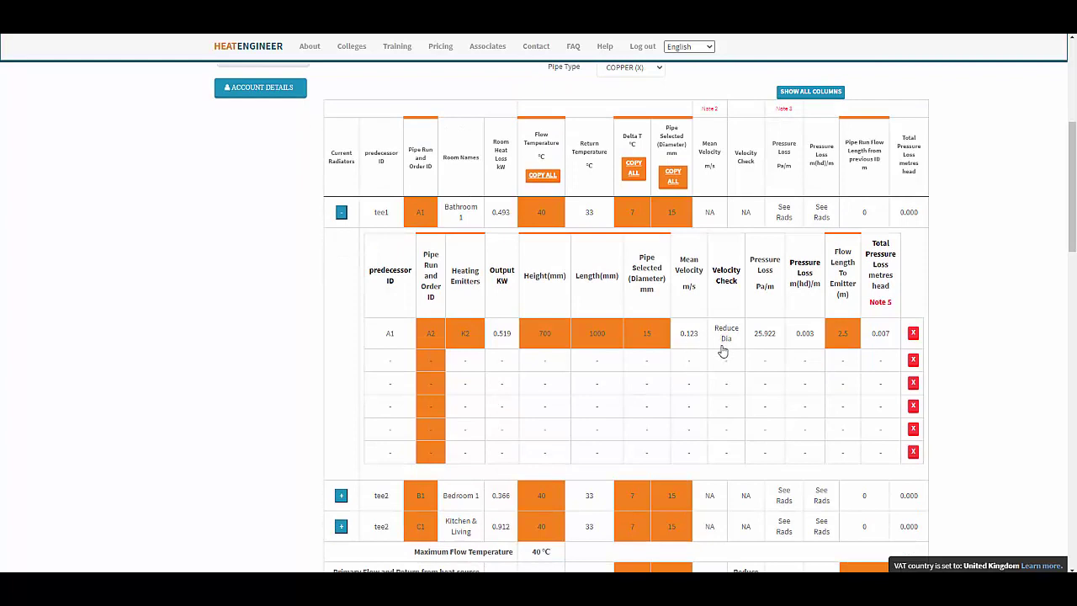
# Step: Reduce radiator A2's pipe to 12 mm, then to 10 mm
pyautogui.click(653, 333)
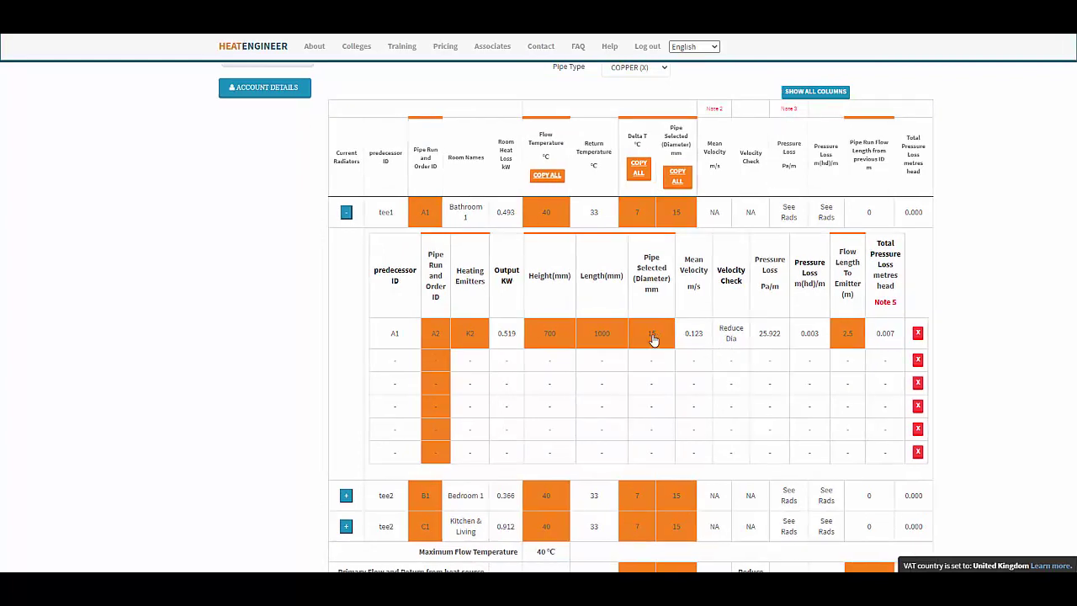
pyautogui.click(497, 105)
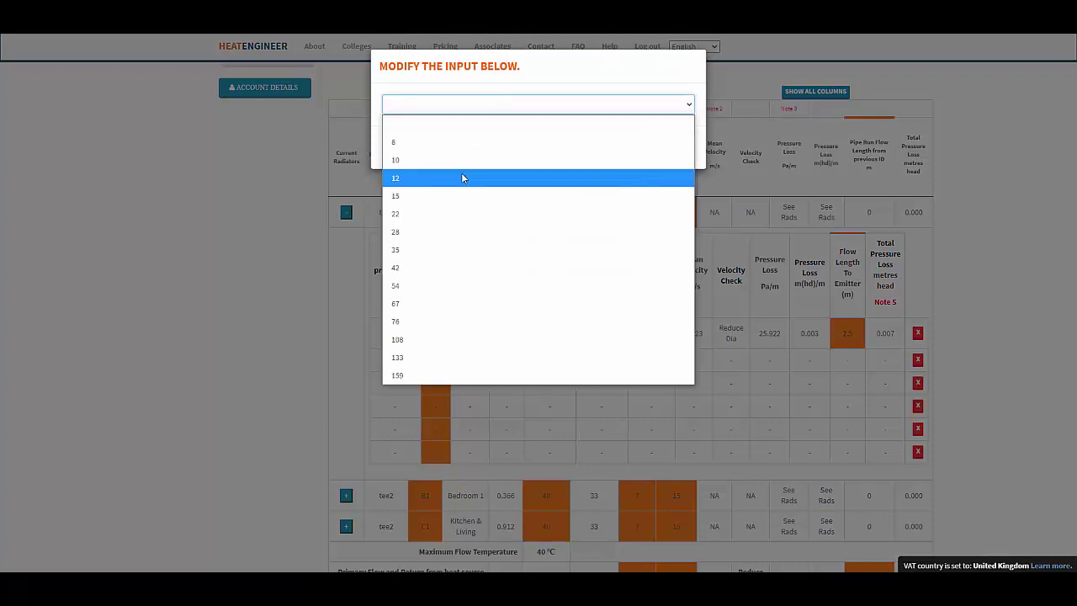
pyautogui.click(463, 175)
pyautogui.click(642, 146)
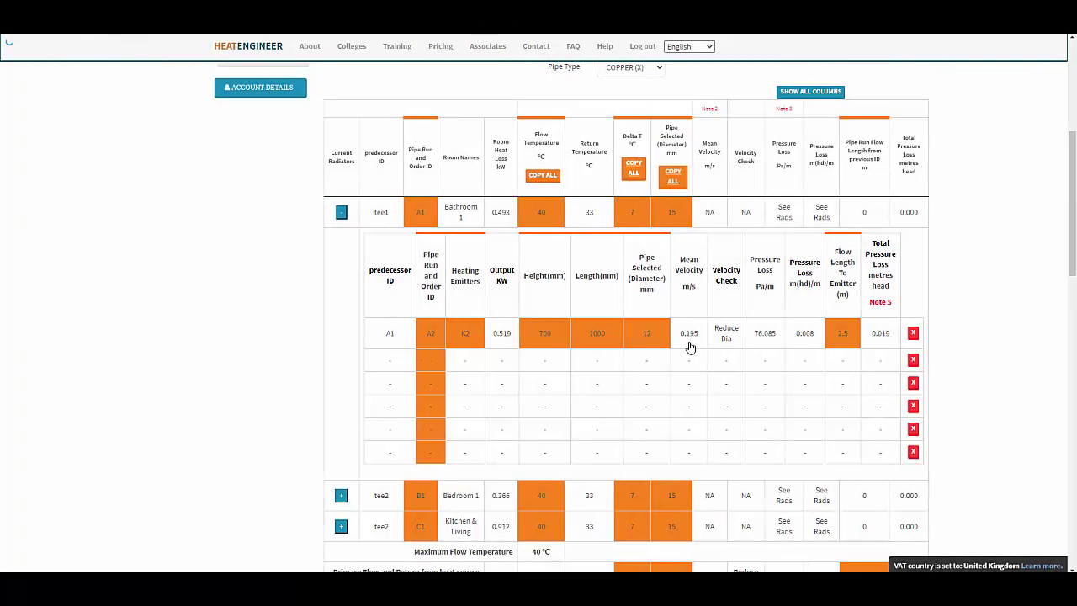
pyautogui.click(652, 336)
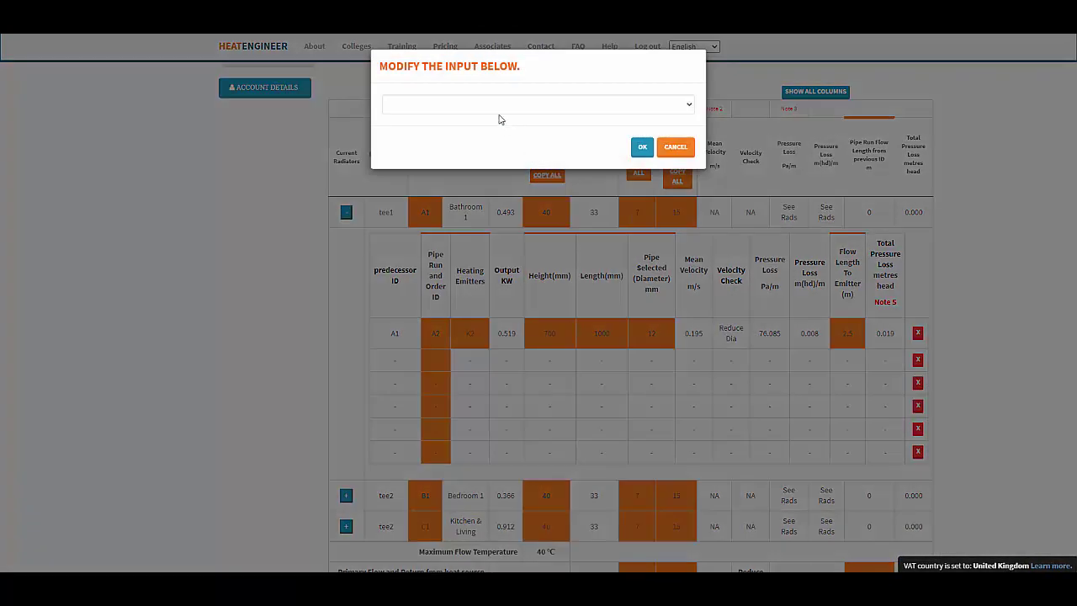
pyautogui.click(497, 105)
pyautogui.click(471, 126)
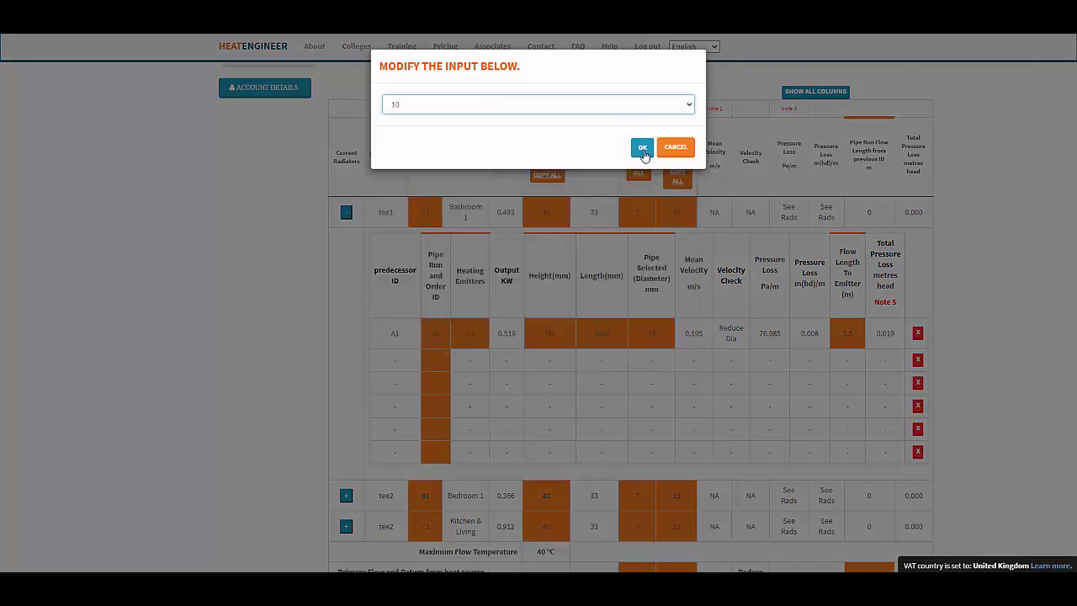
pyautogui.click(642, 146)
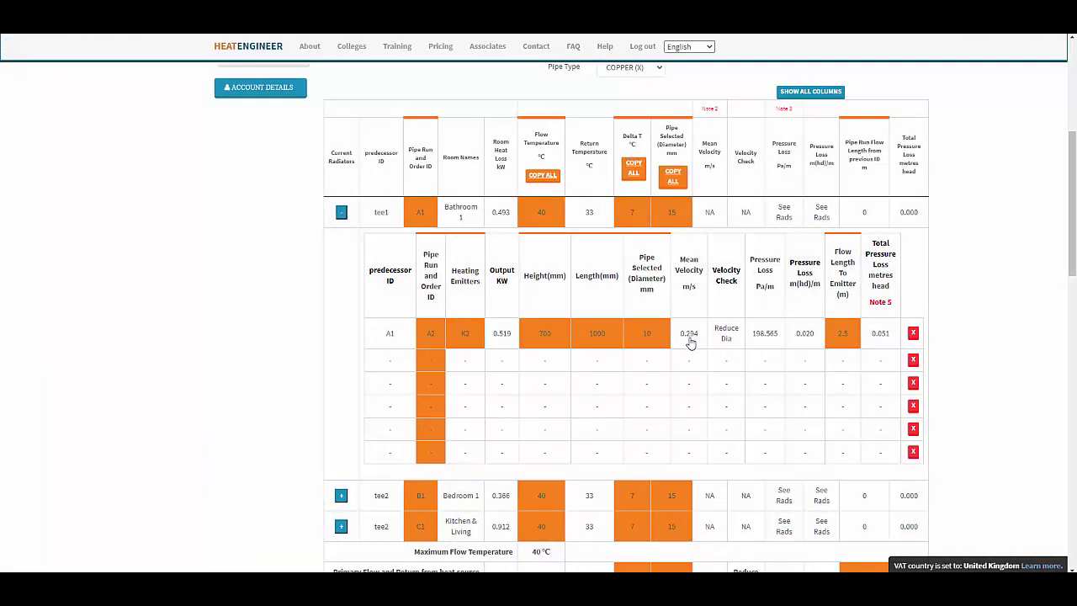
# Step: Set radiator A2's pipe to 8 mm
pyautogui.click(648, 333)
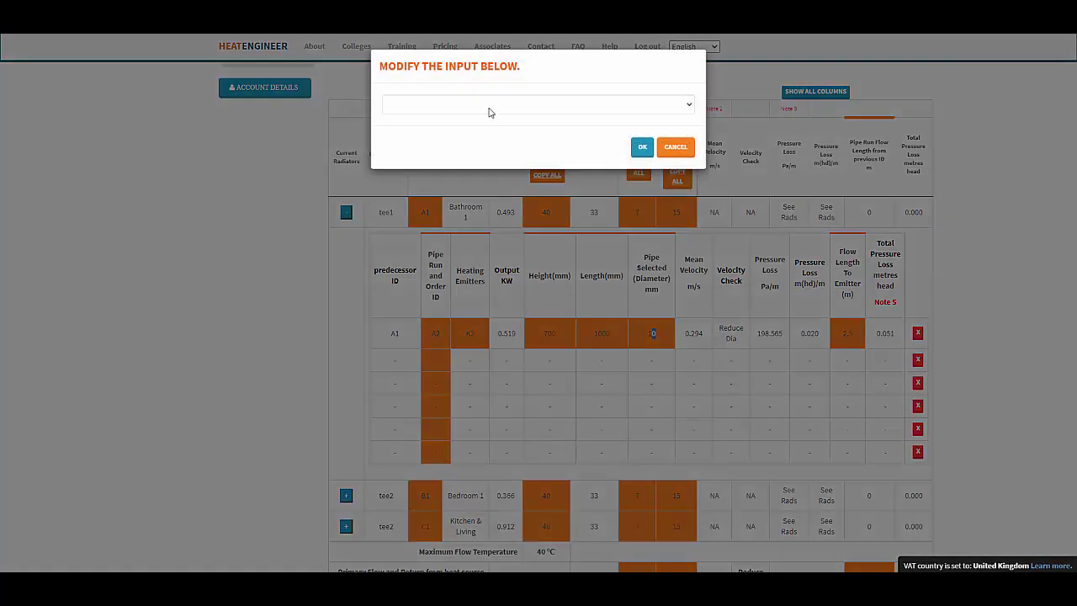
pyautogui.click(485, 104)
pyautogui.click(449, 139)
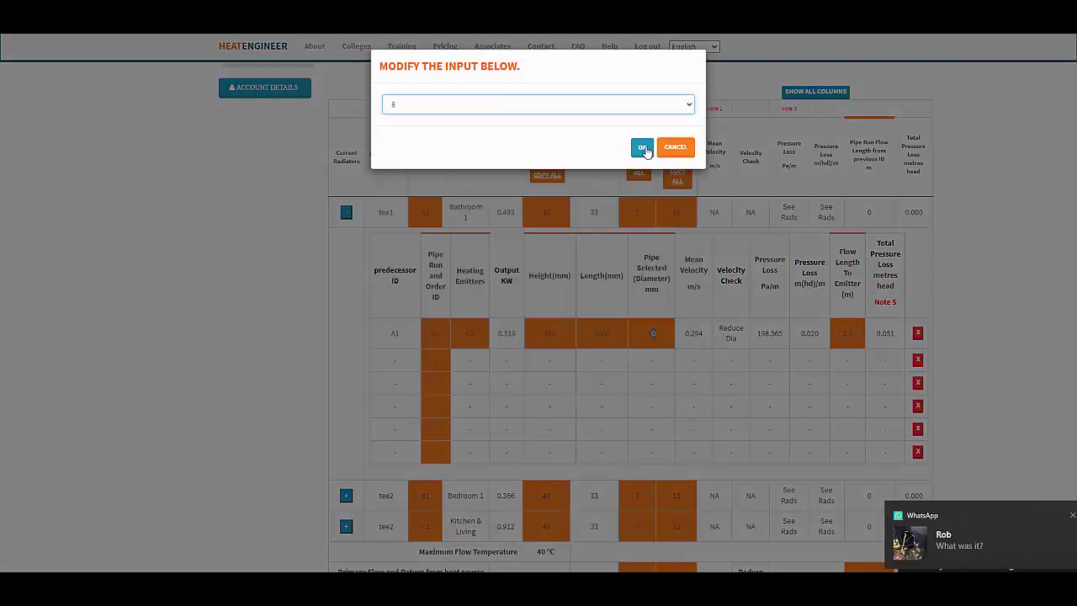
pyautogui.click(643, 148)
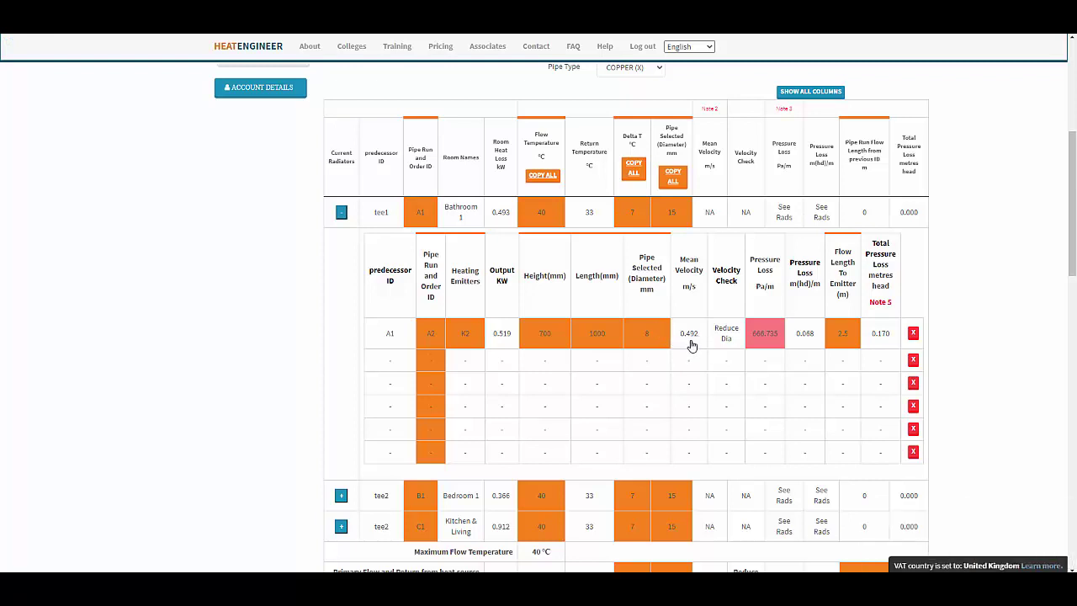
# Step: Change Minimum Velocity Selected from 0.5 to 0.45 m/s and review the K2 radiator row
pyautogui.scroll(3, 689, 347)
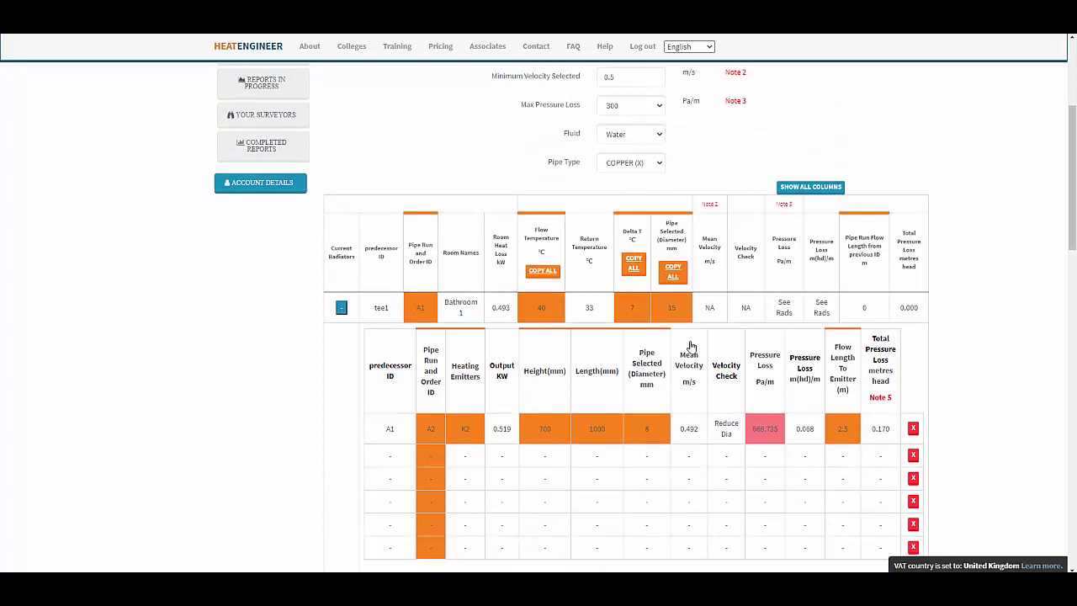
pyautogui.scroll(-3, 724, 378)
pyautogui.scroll(3, 726, 357)
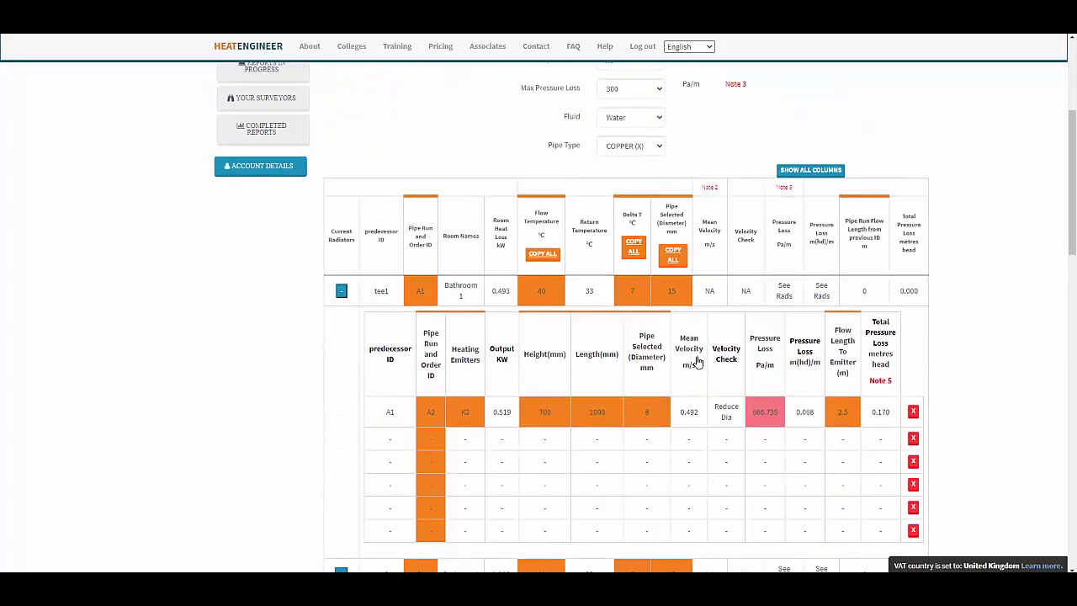
pyautogui.click(622, 266)
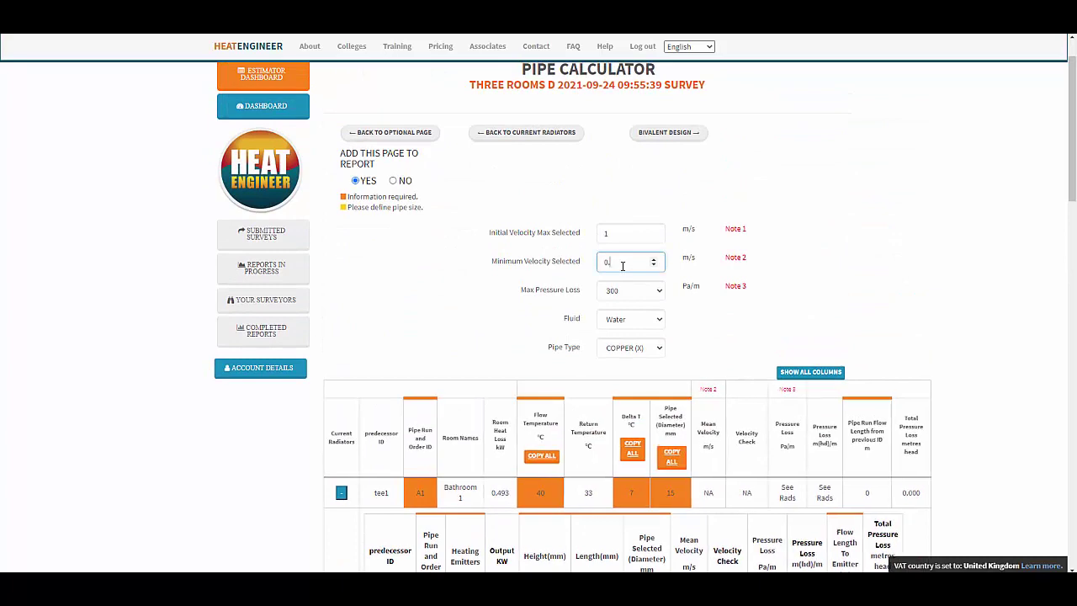
pyautogui.click(810, 298)
pyautogui.scroll(-3, 809, 298)
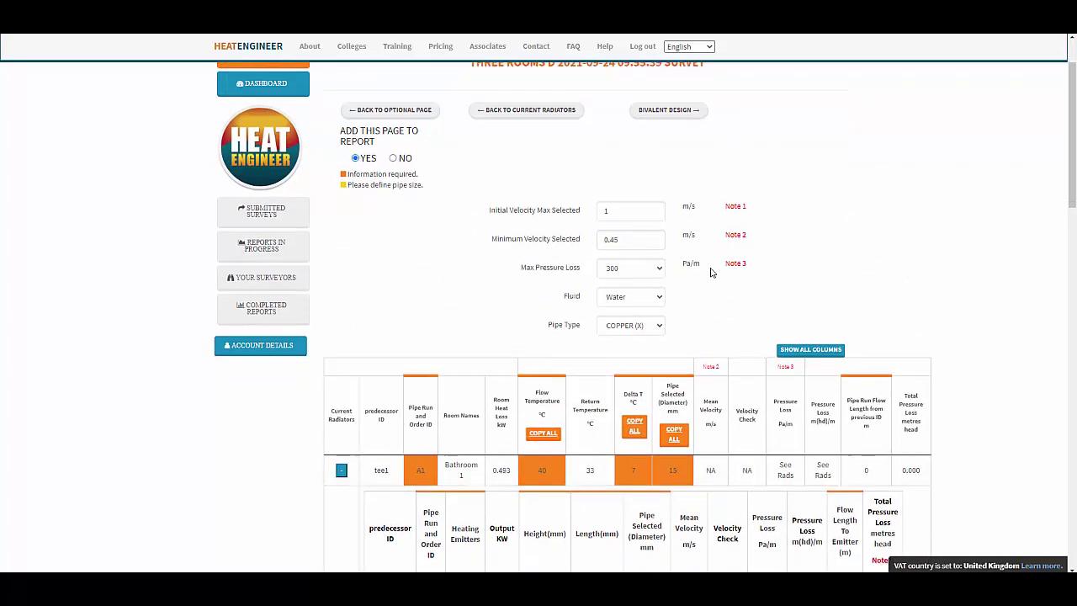
pyautogui.scroll(-1, 709, 271)
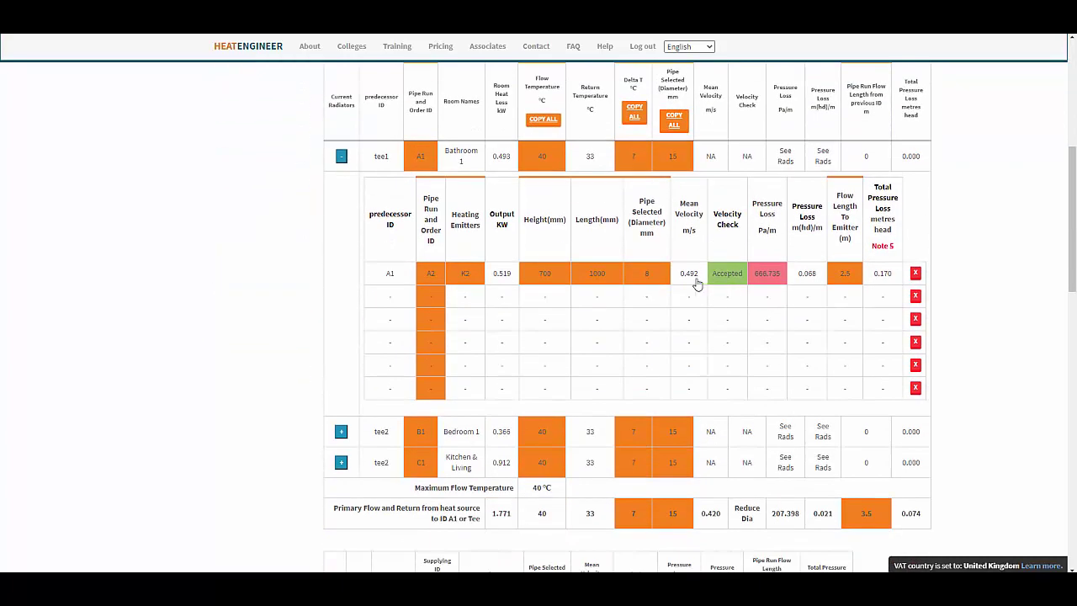
pyautogui.scroll(3, 681, 277)
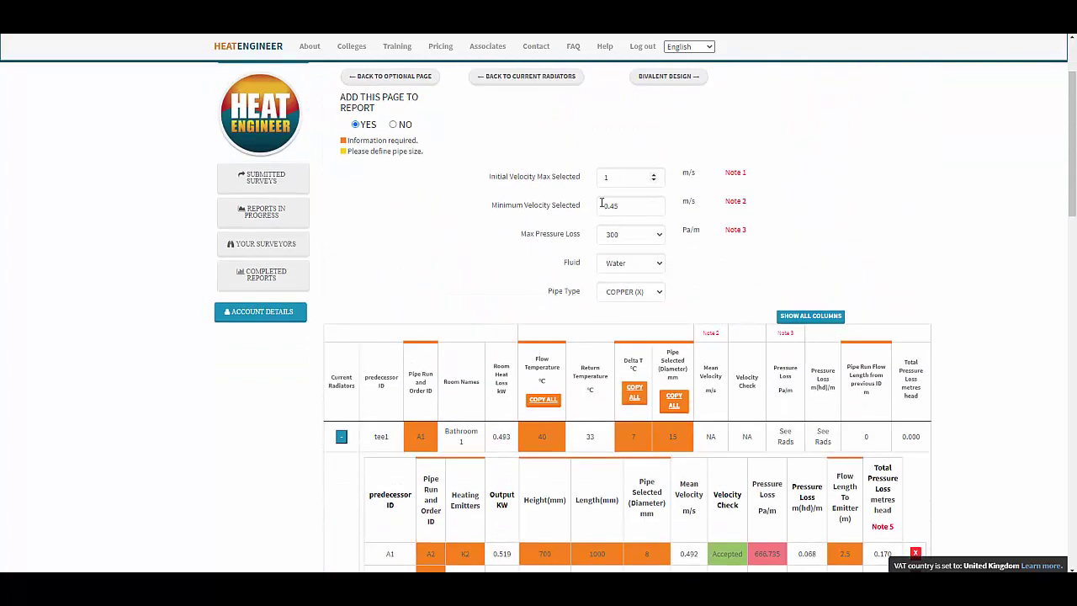
pyautogui.scroll(-12, 524, 242)
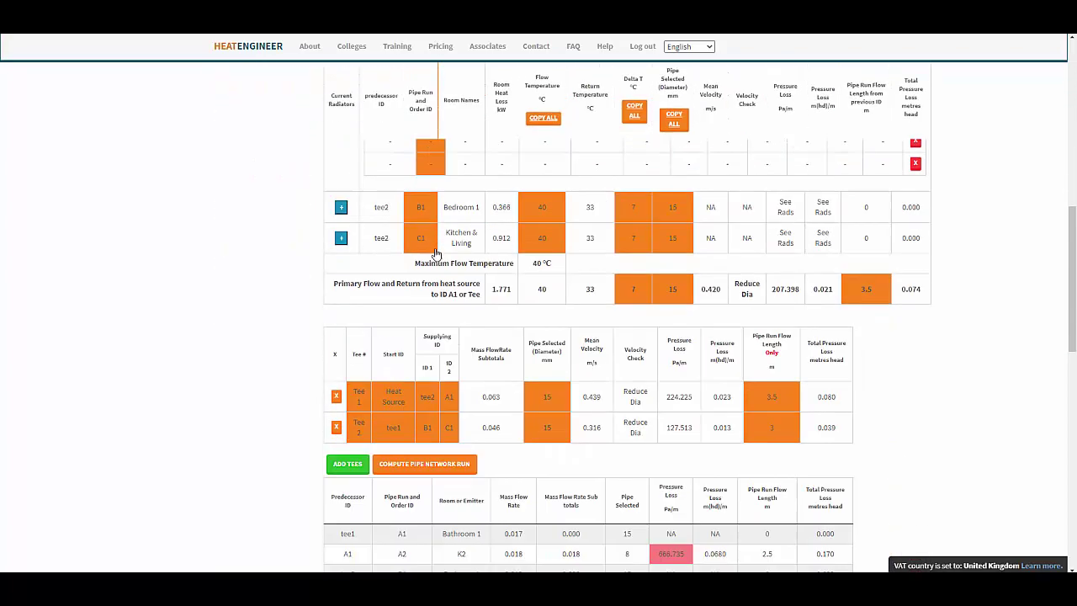
pyautogui.scroll(-4, 398, 259)
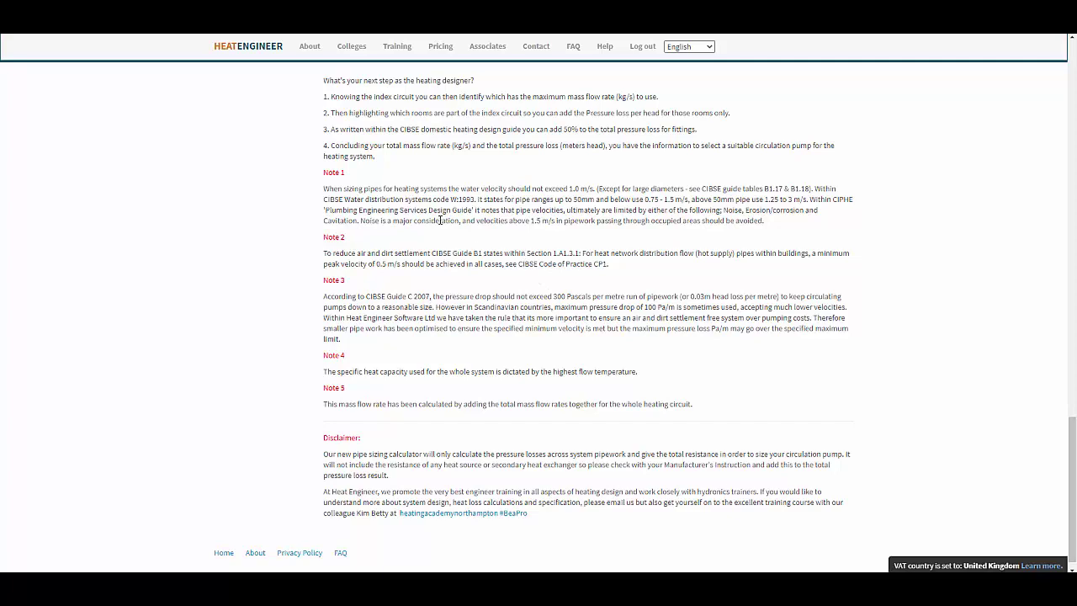
pyautogui.scroll(1, 534, 241)
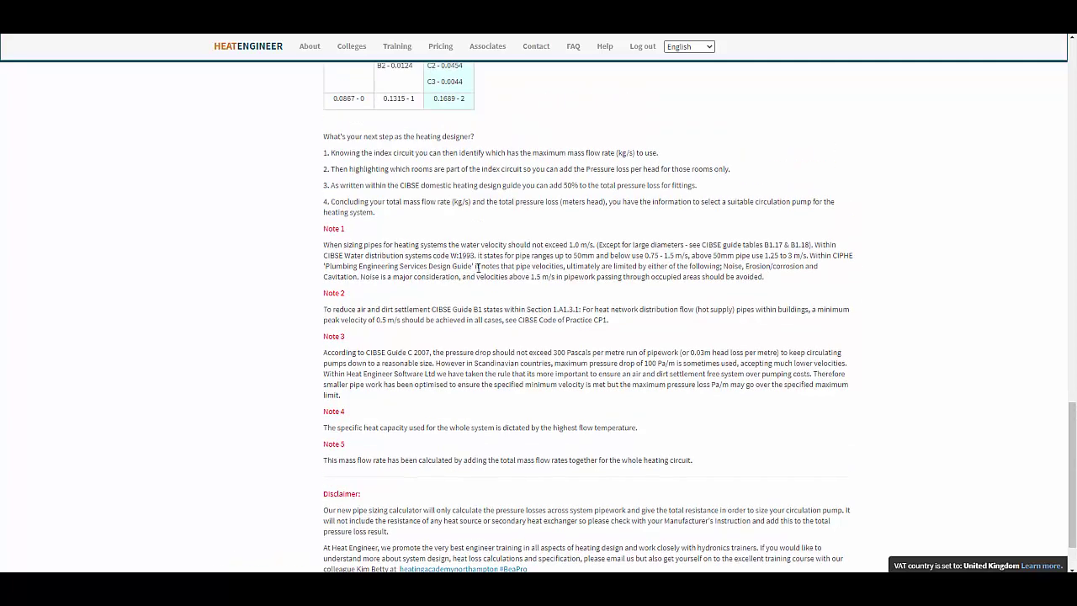
pyautogui.moveTo(494, 244); pyautogui.dragTo(581, 244)
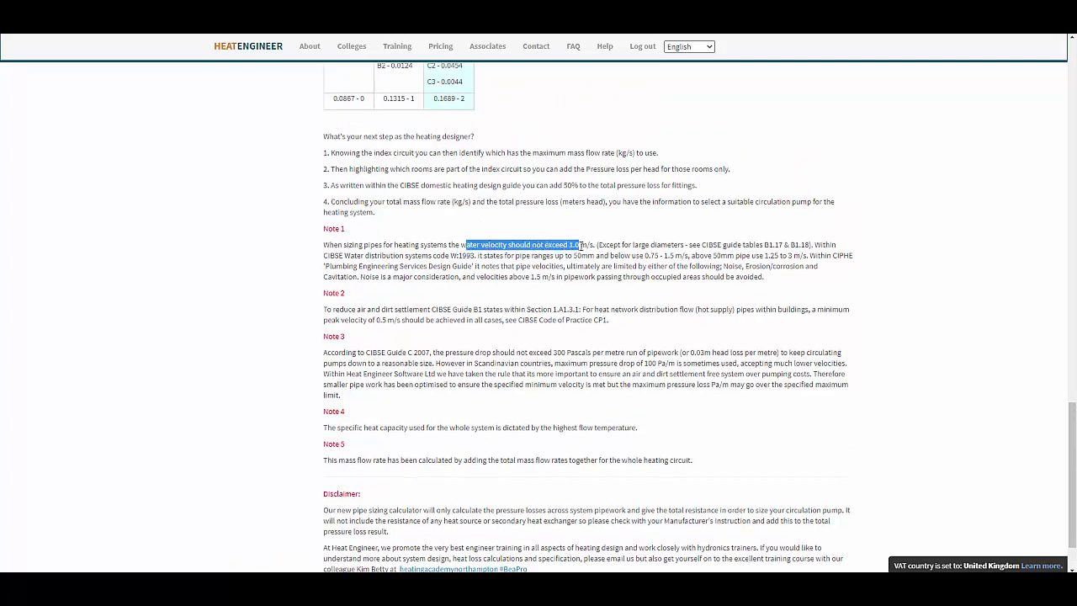
pyautogui.click(572, 258)
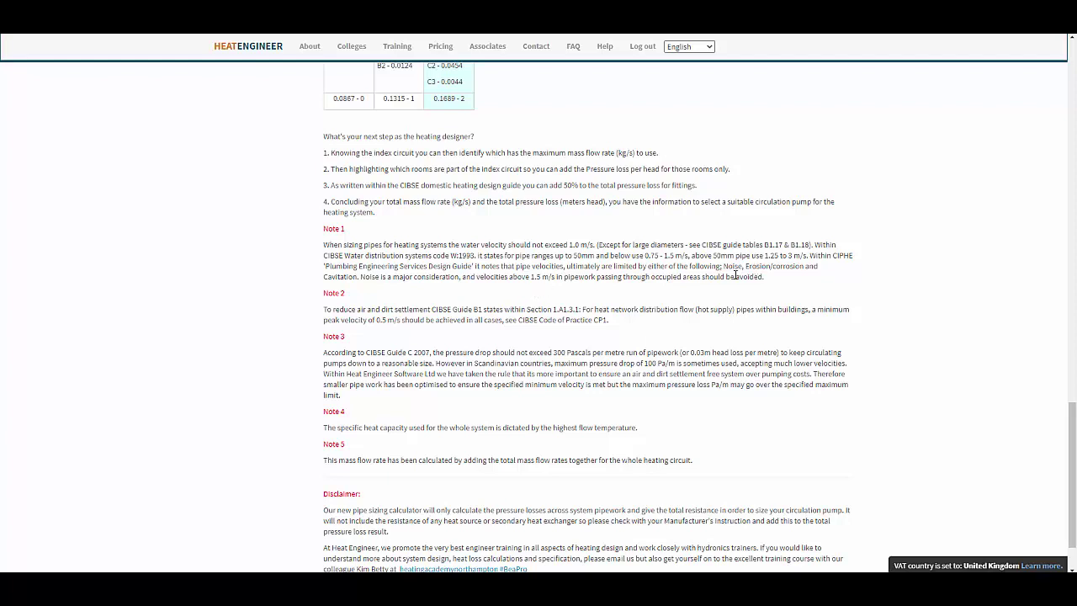
pyautogui.moveTo(378, 319); pyautogui.dragTo(389, 322)
pyautogui.click(397, 322)
pyautogui.scroll(15, 522, 345)
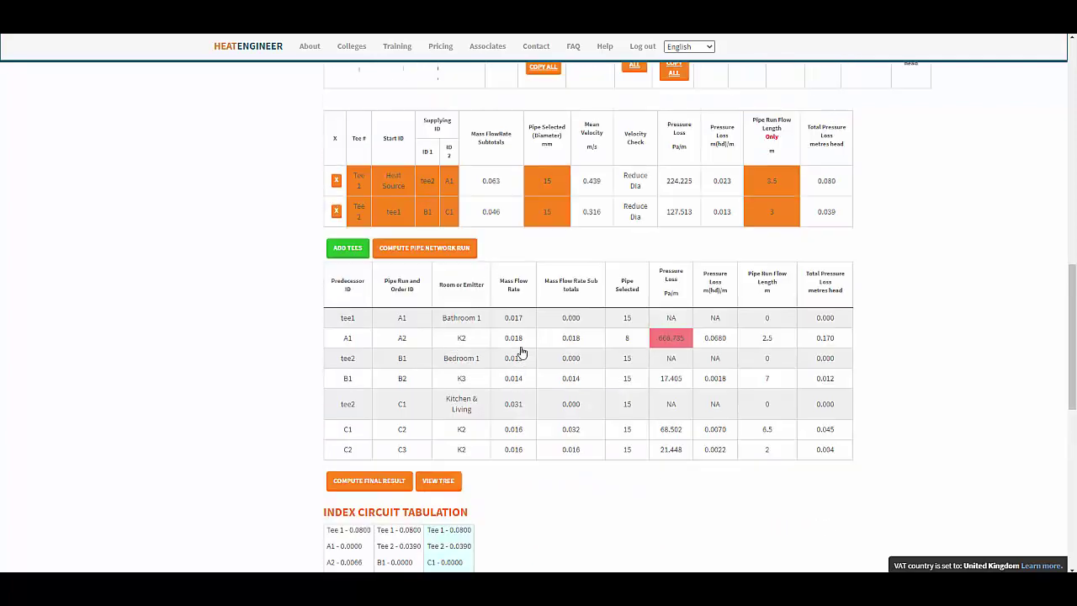
pyautogui.scroll(2, 610, 359)
pyautogui.scroll(-2, 637, 332)
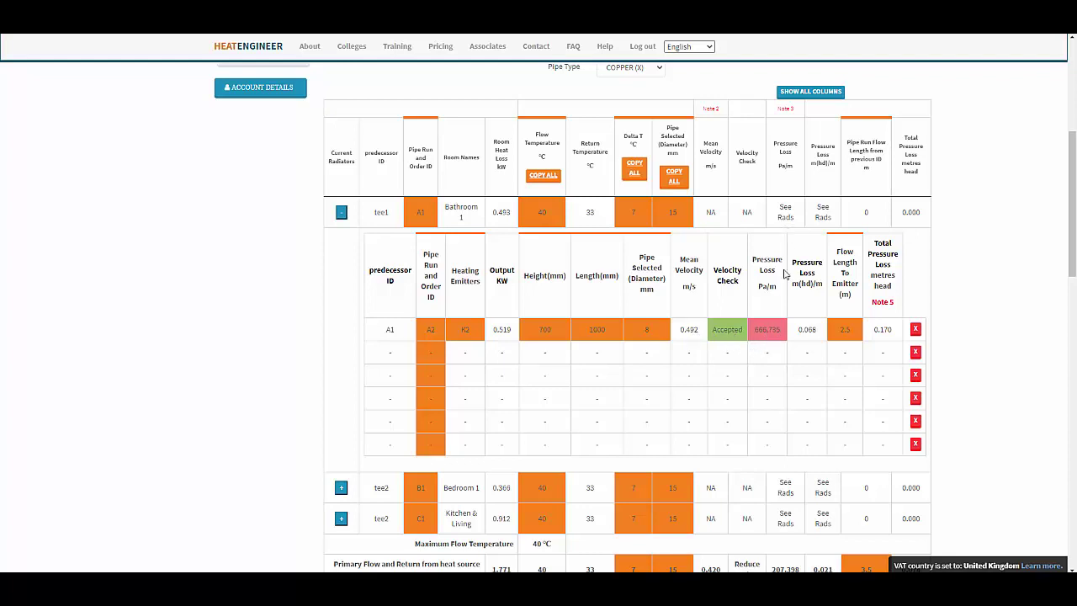
pyautogui.scroll(4, 763, 336)
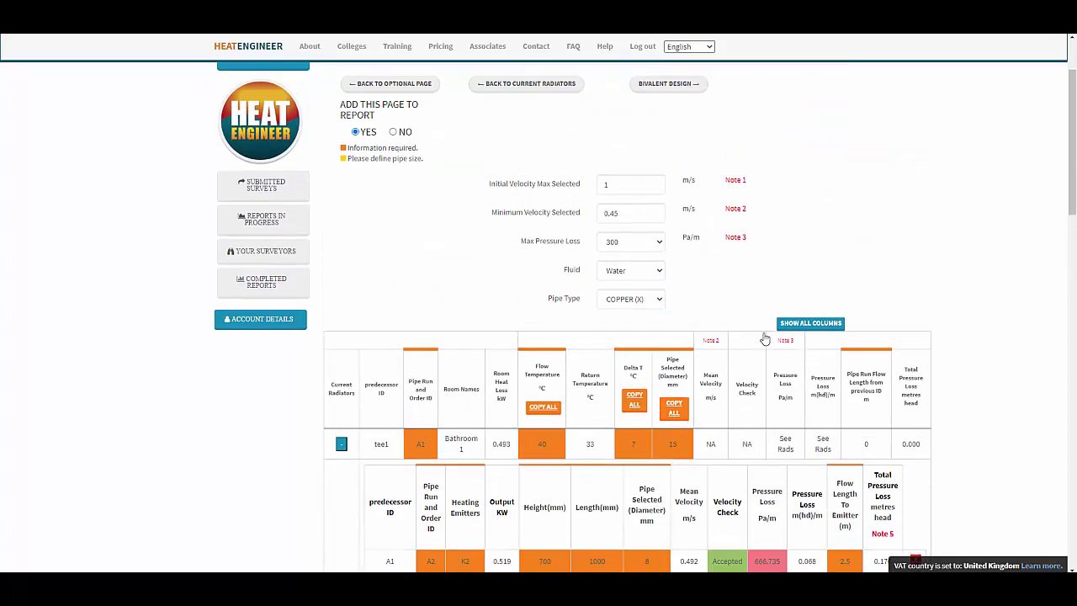
pyautogui.scroll(-1, 632, 351)
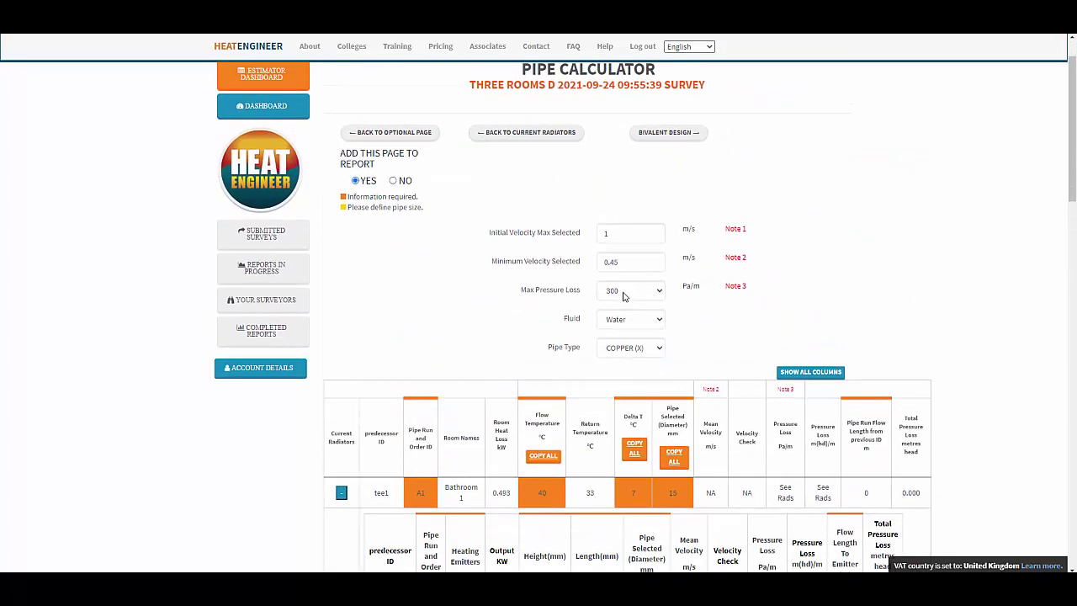
pyautogui.scroll(-3, 684, 306)
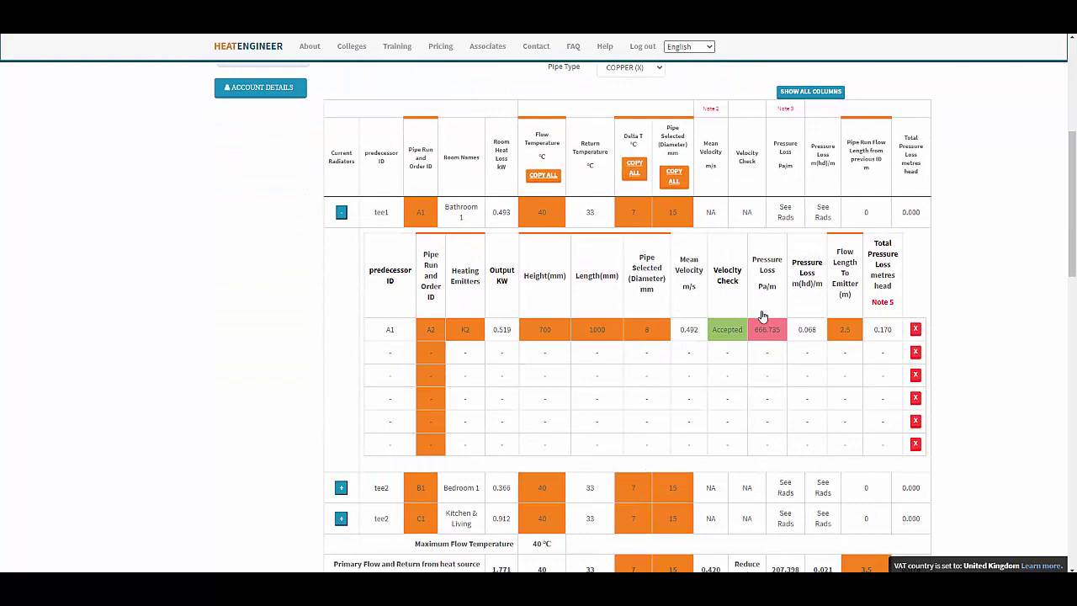
pyautogui.scroll(-1, 762, 316)
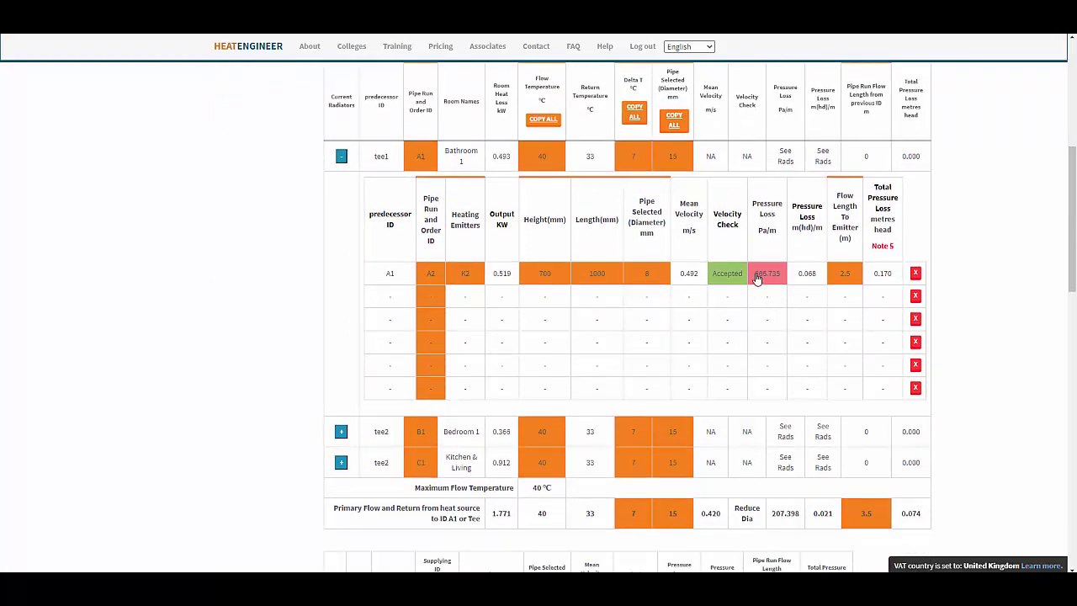
pyautogui.scroll(-2, 757, 279)
pyautogui.scroll(2, 759, 279)
pyautogui.scroll(-2, 737, 298)
pyautogui.scroll(2, 738, 298)
pyautogui.scroll(3, 272, 287)
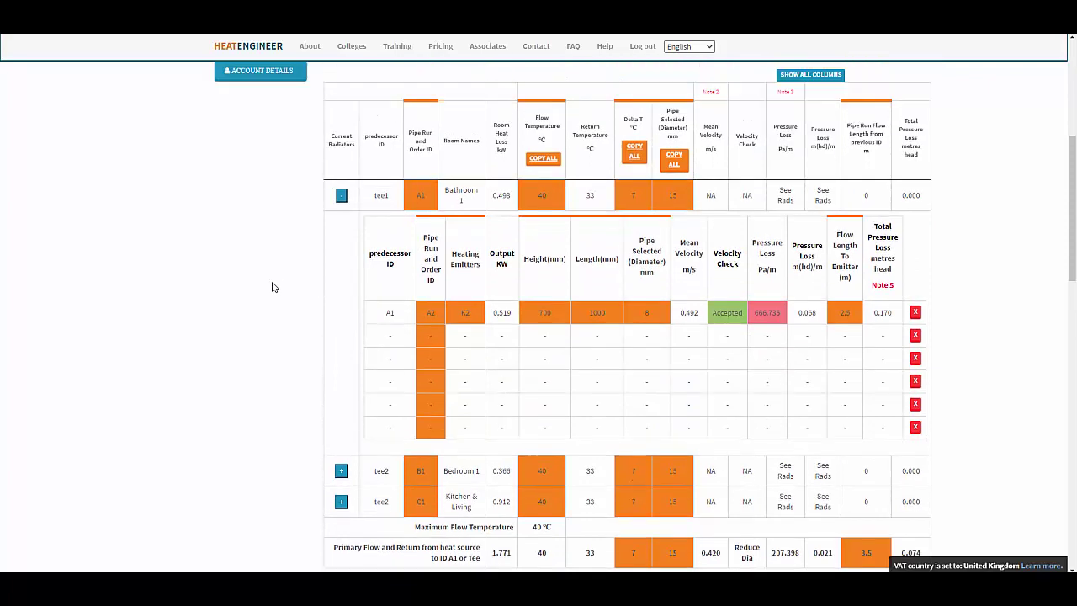
pyautogui.click(340, 275)
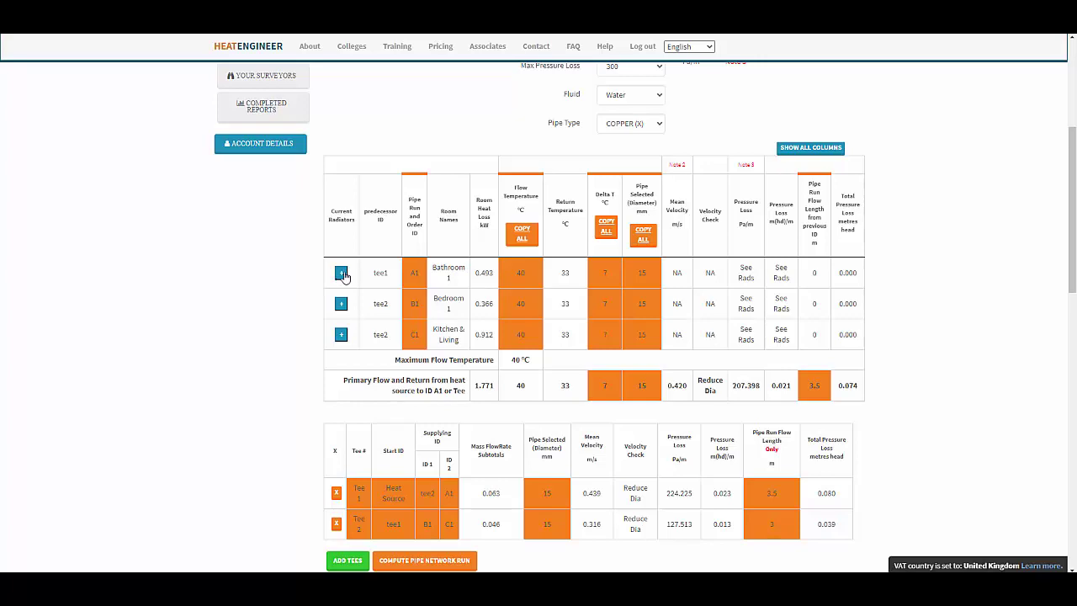
pyautogui.click(340, 273)
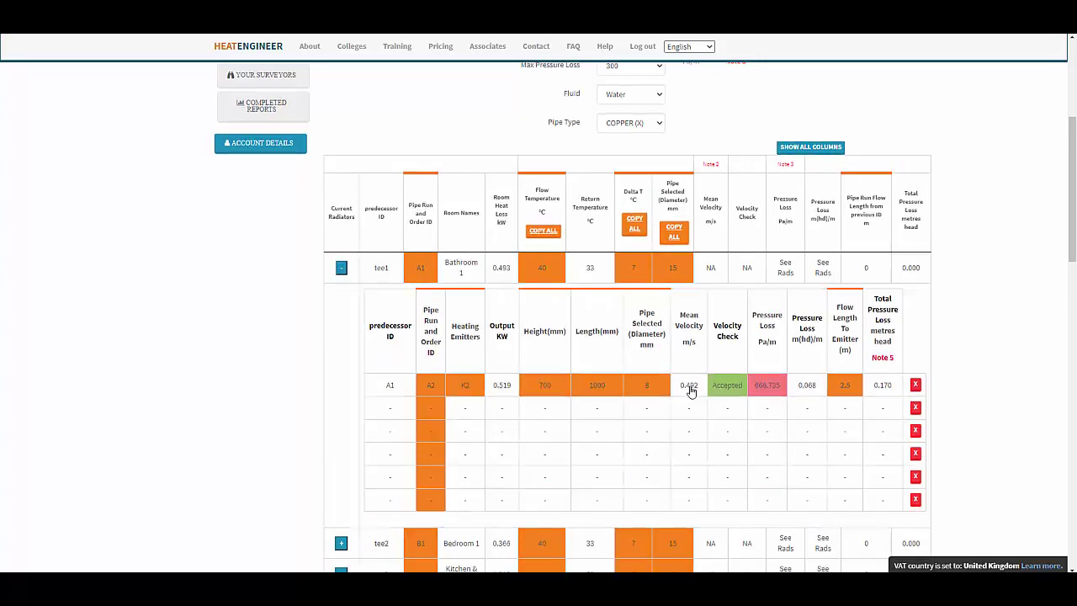
pyautogui.scroll(-2, 690, 391)
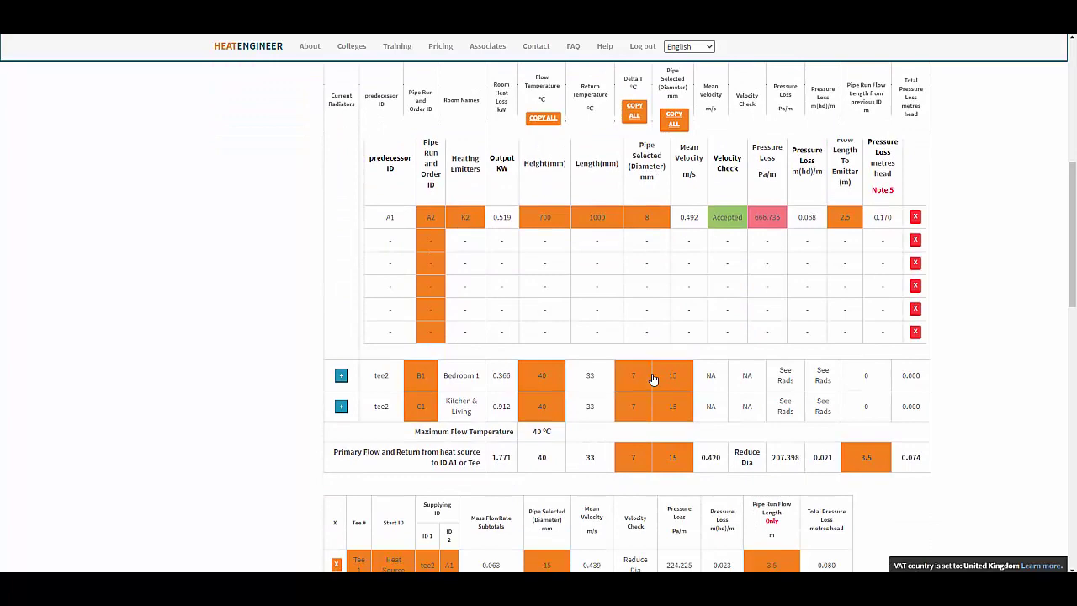
pyautogui.scroll(-1, 650, 379)
pyautogui.scroll(-1, 678, 382)
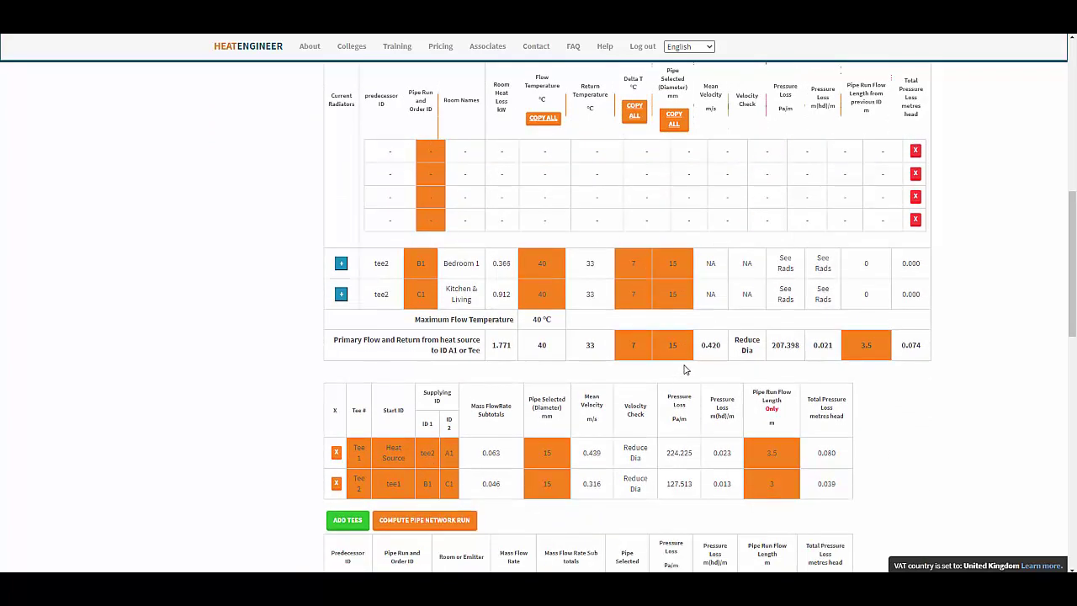
# Step: Change the primary flow Pipe Selected to 12 mm
pyautogui.scroll(-1, 669, 348)
pyautogui.click(672, 290)
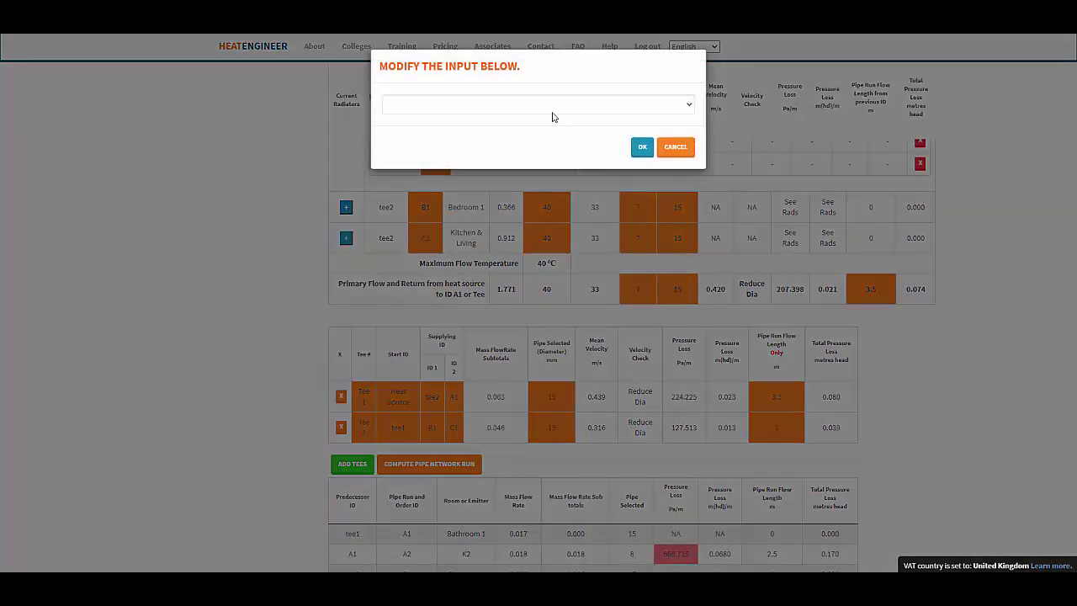
pyautogui.click(533, 103)
pyautogui.click(457, 182)
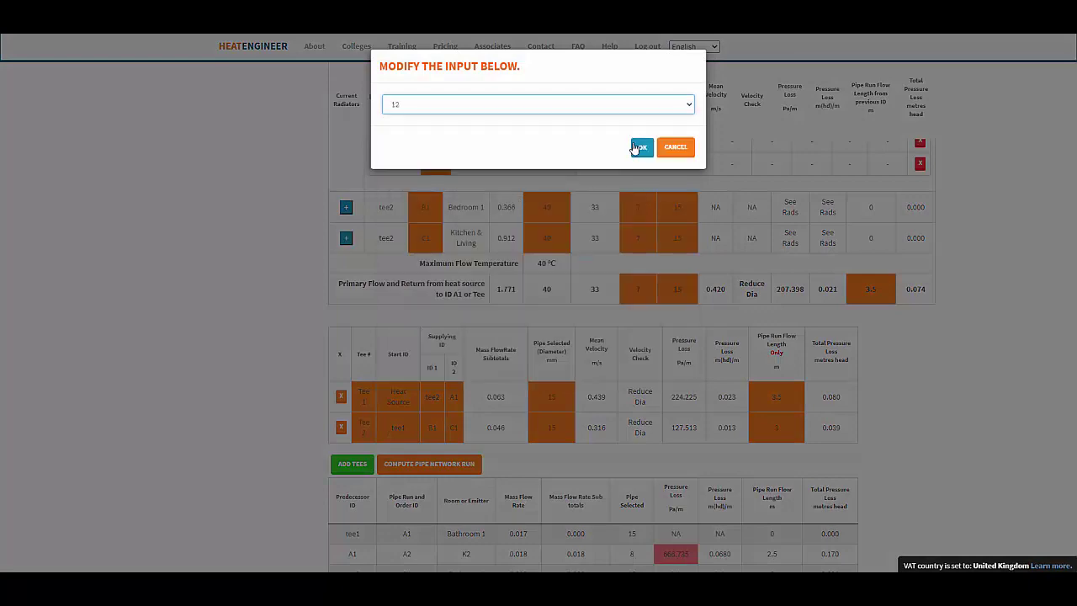
pyautogui.click(641, 147)
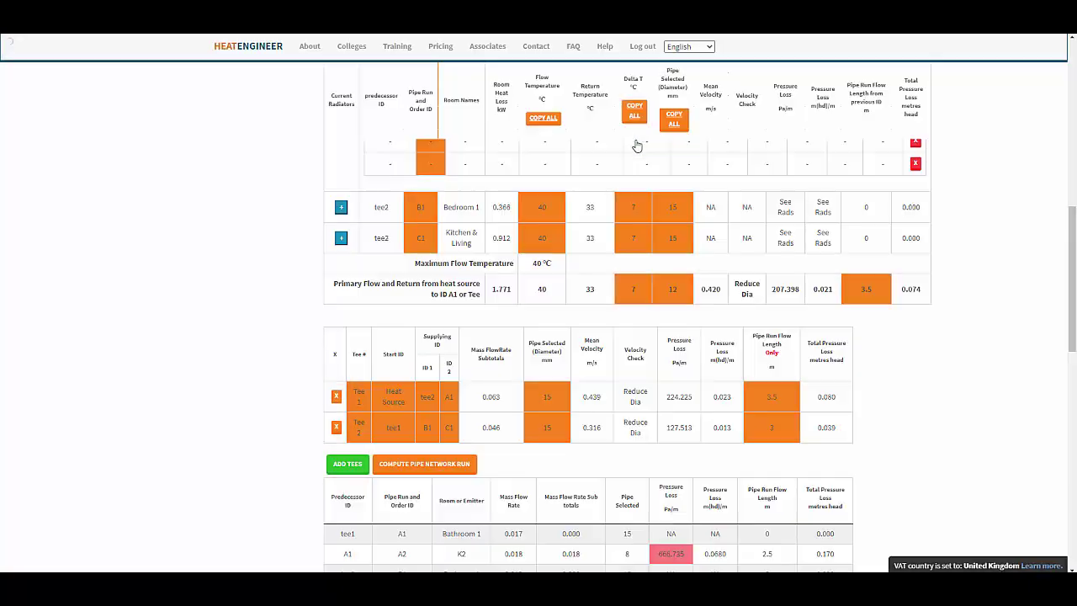
# Step: Reopen the primary flow pipe editor, close it unchanged, and review the Index Circuit Tabulation
pyautogui.click(673, 289)
pyautogui.click(676, 149)
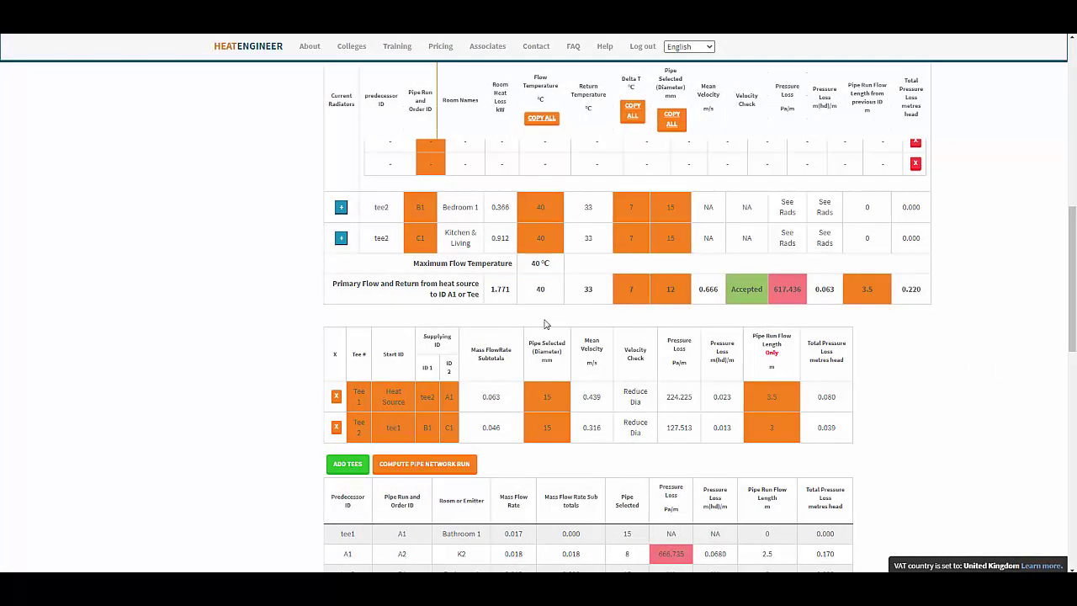
pyautogui.scroll(-6, 476, 332)
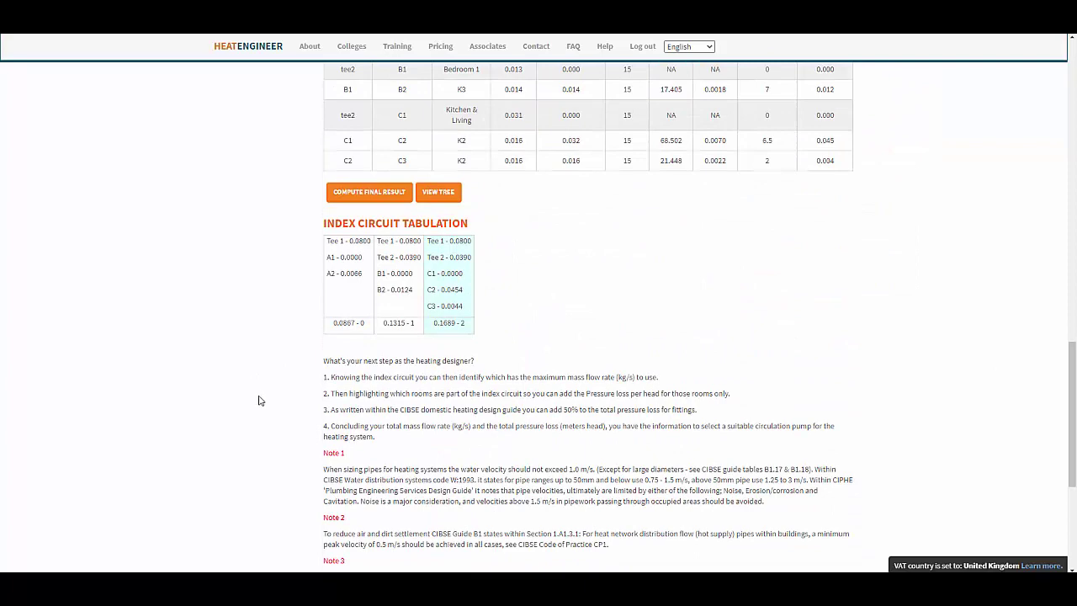
pyautogui.scroll(8, 261, 403)
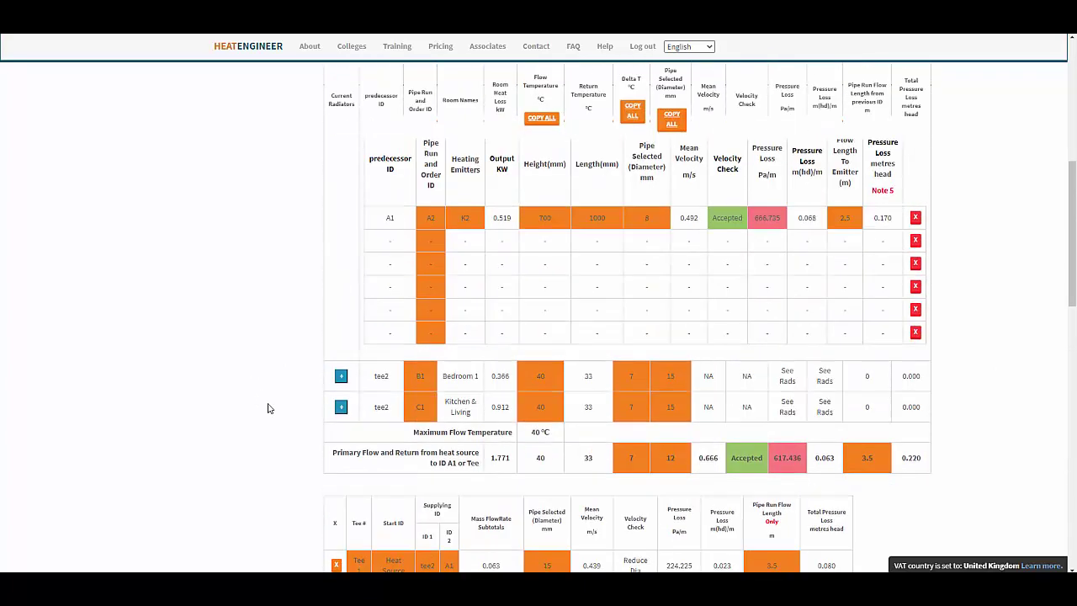
pyautogui.scroll(3, 269, 404)
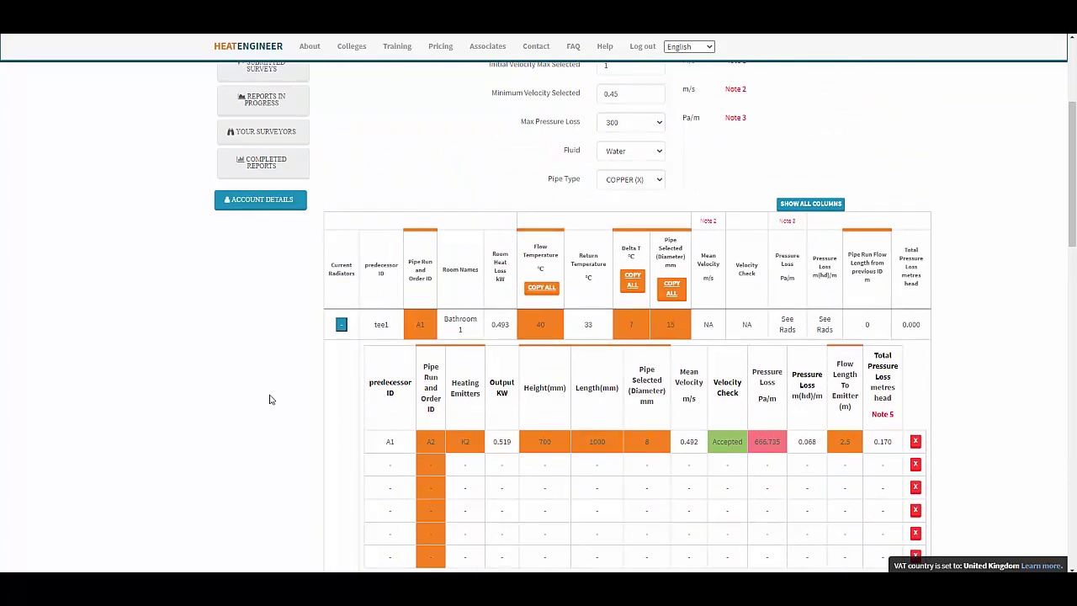
pyautogui.scroll(2, 277, 395)
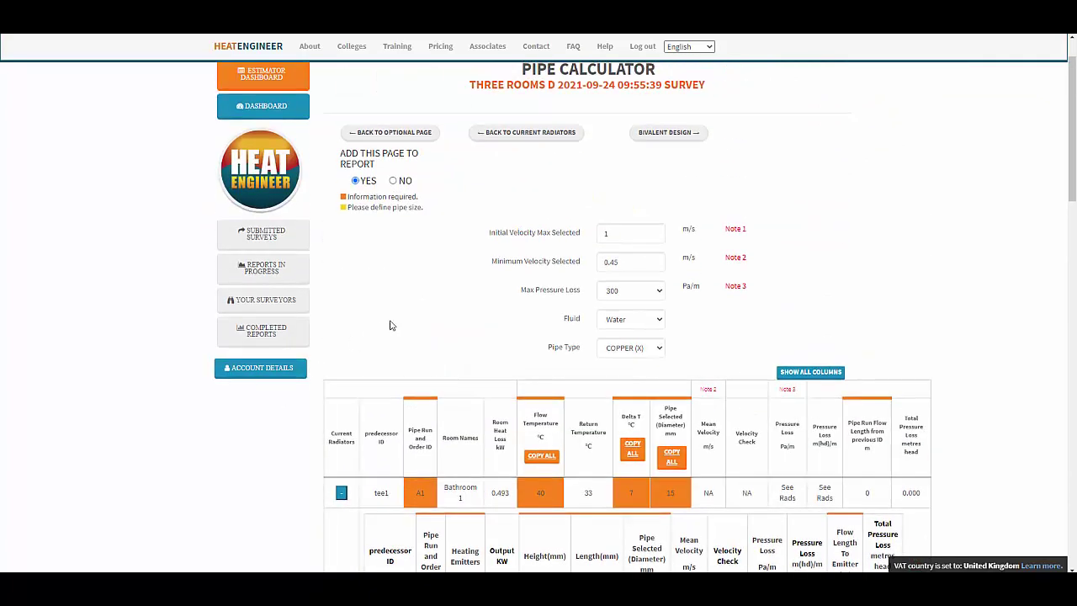
pyautogui.scroll(-5, 387, 324)
pyautogui.scroll(-10, 325, 347)
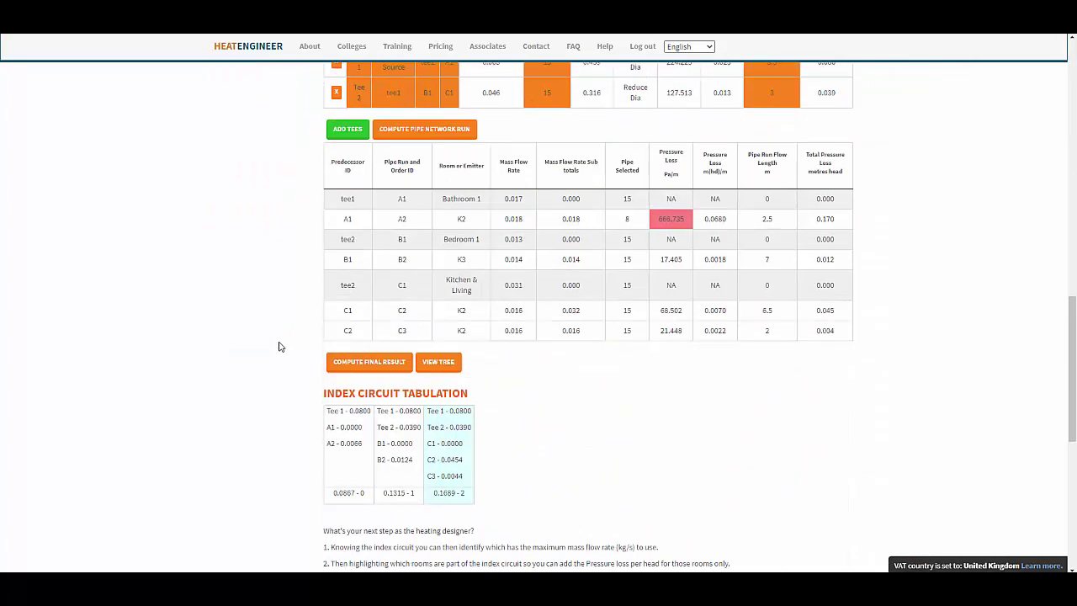